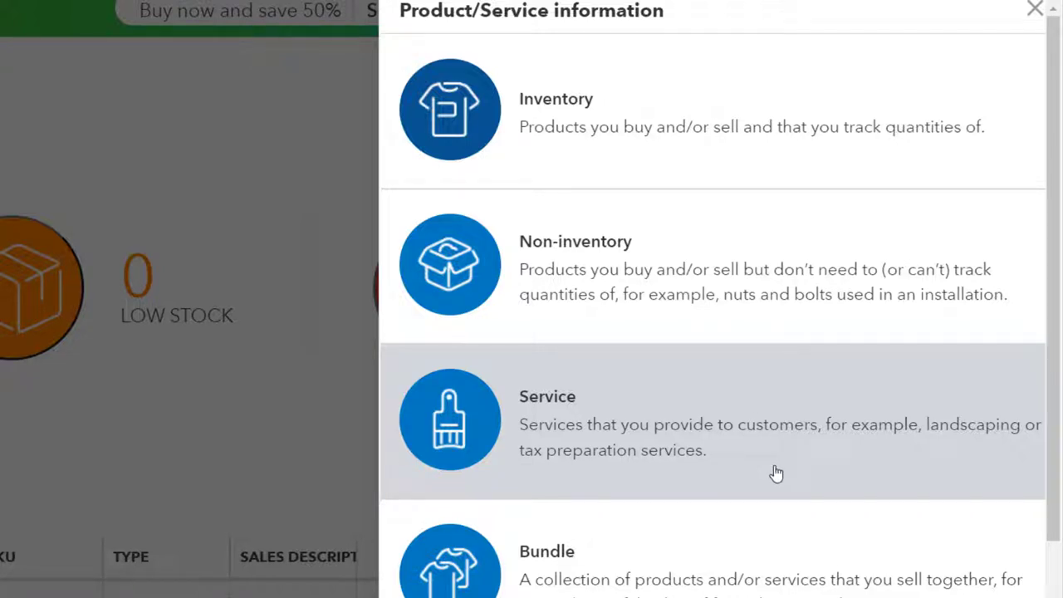
- Start a new Service item and read the SKU field's help note, leaving the fields blank
scroll(776, 474, "down", 1)
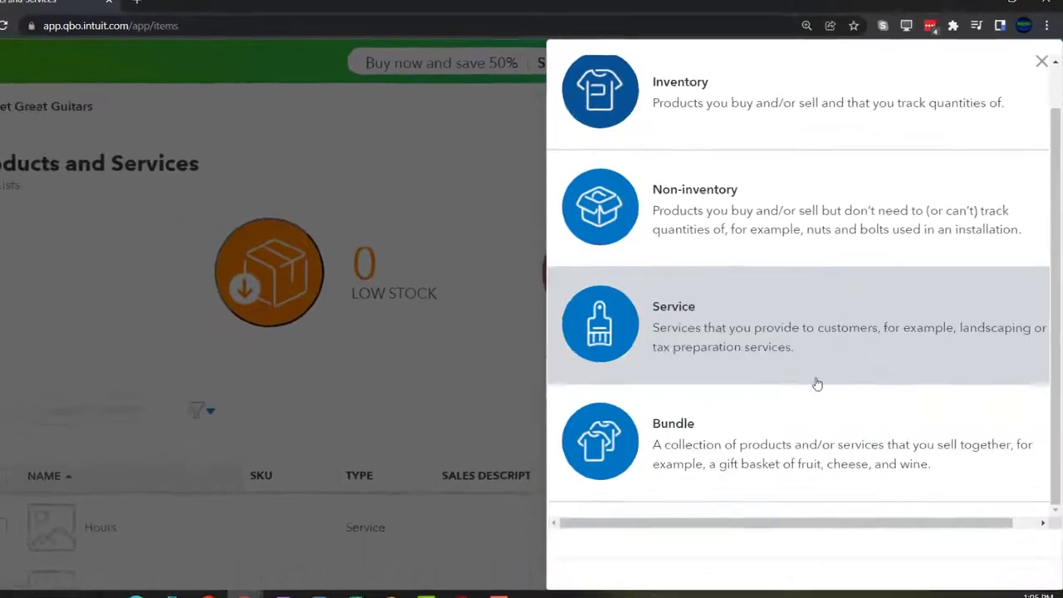
left_click(801, 341)
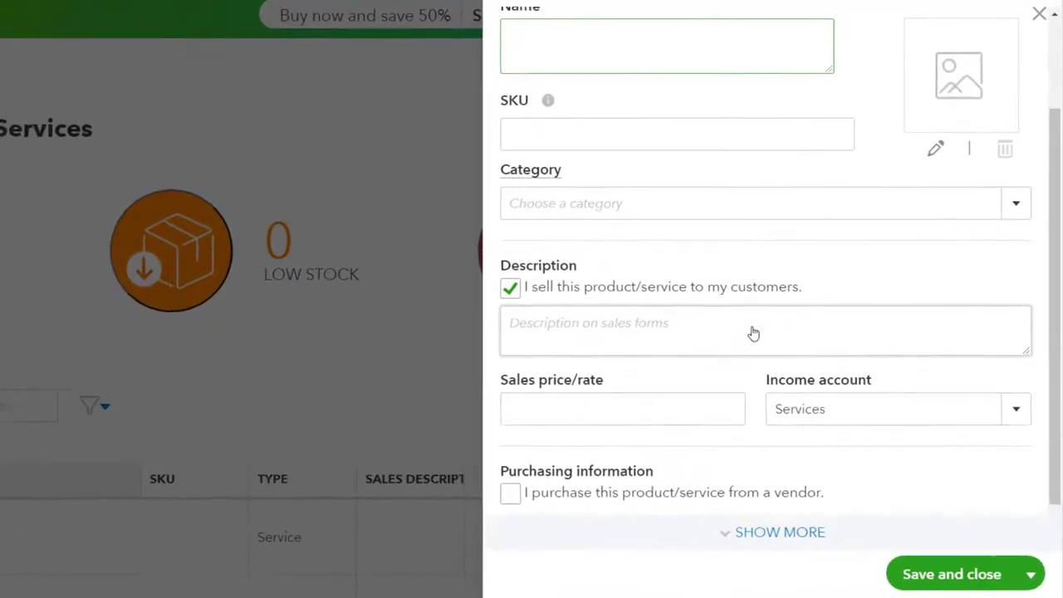
scroll(745, 331, "up", 3)
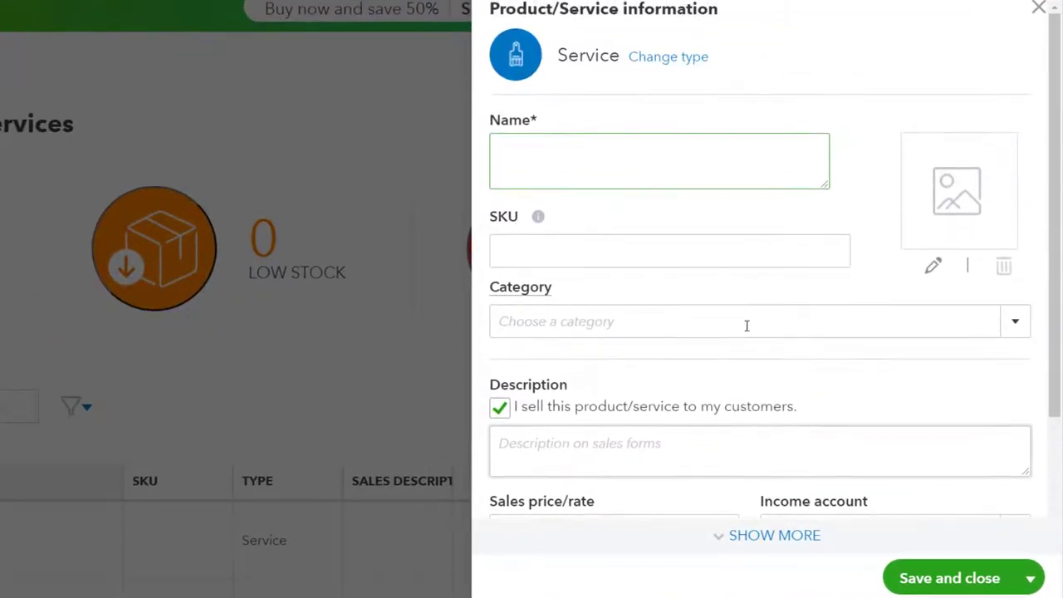
left_click(550, 171)
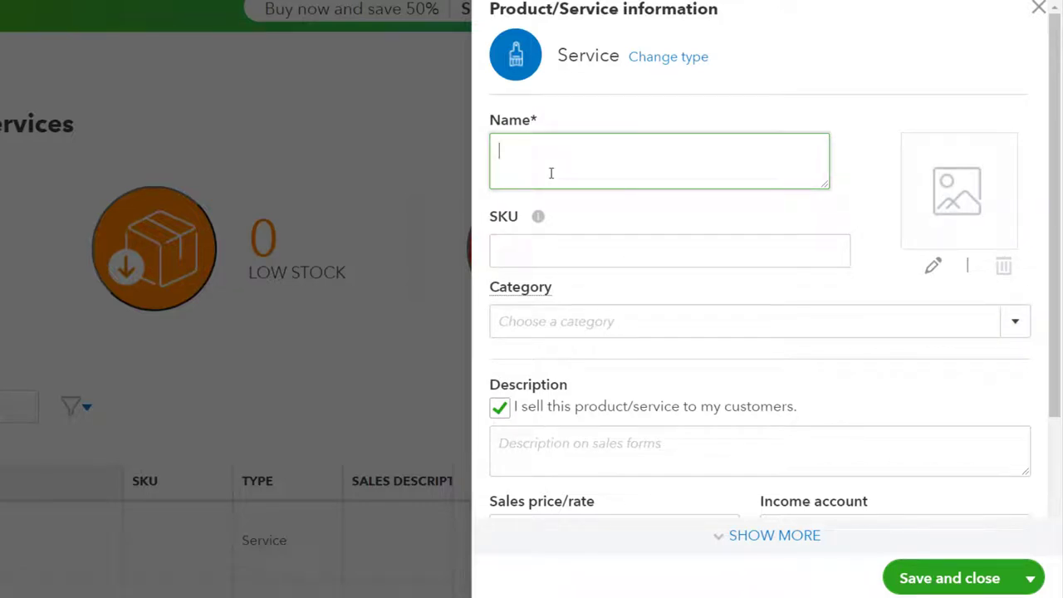
left_click(538, 216)
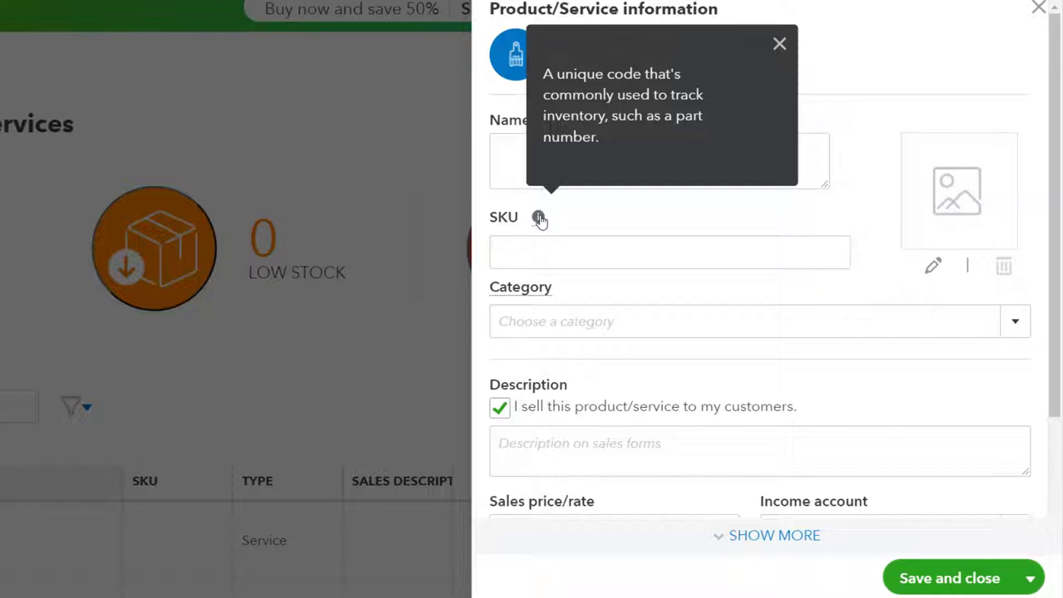
left_click(571, 246)
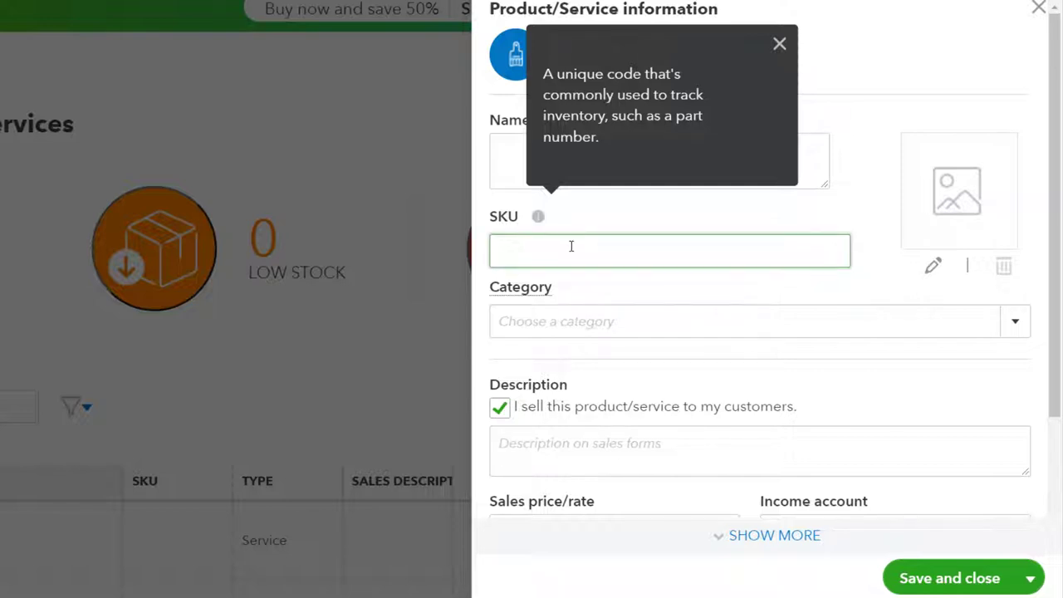
left_click(780, 43)
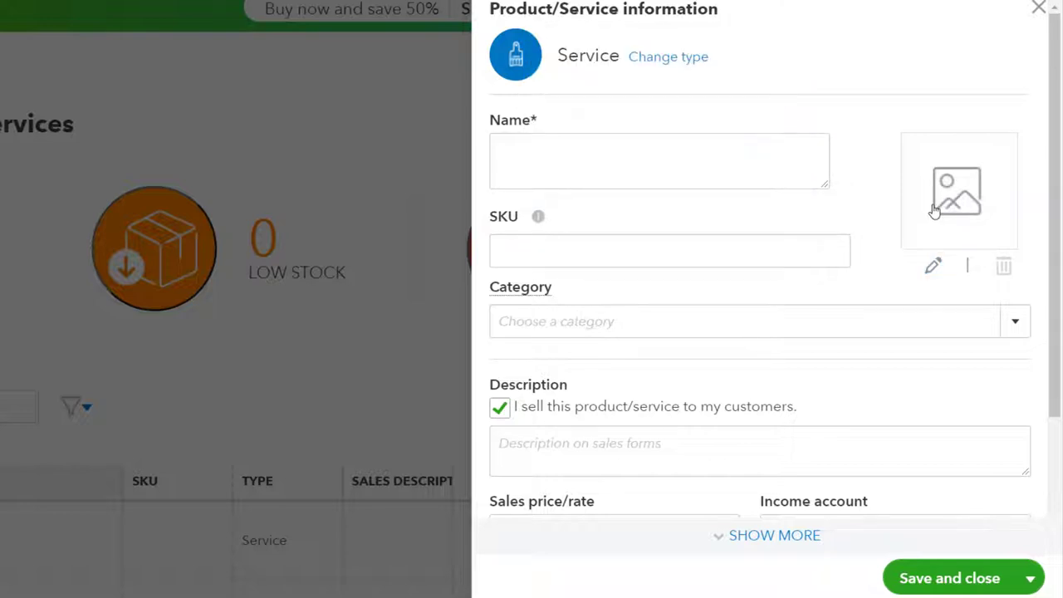
- Examine the Service form's category, description, sales price and income account options, then close the form without saving
scroll(935, 211, "down", 1)
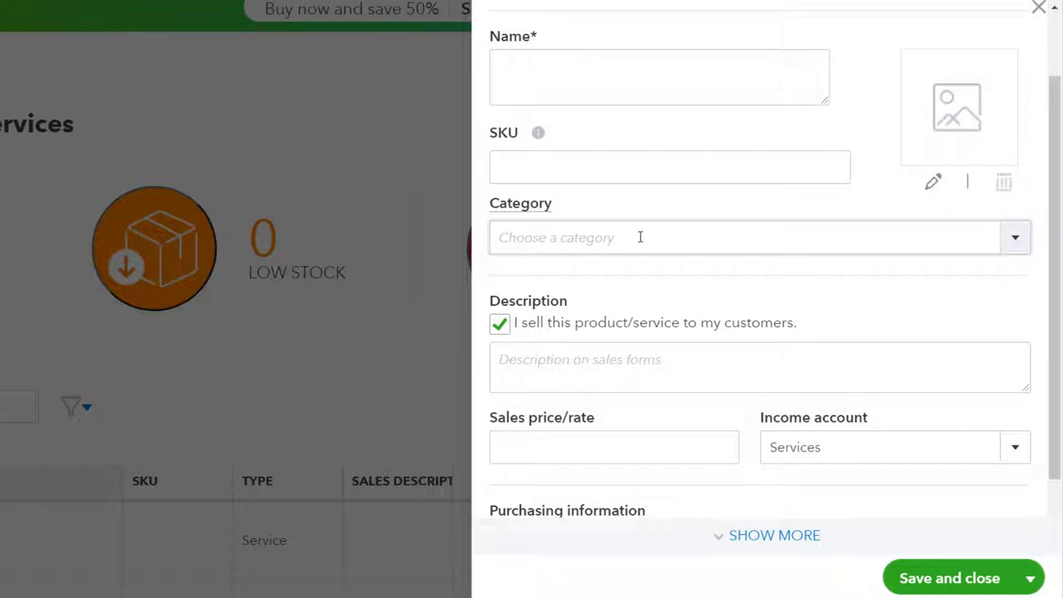
left_click(1021, 242)
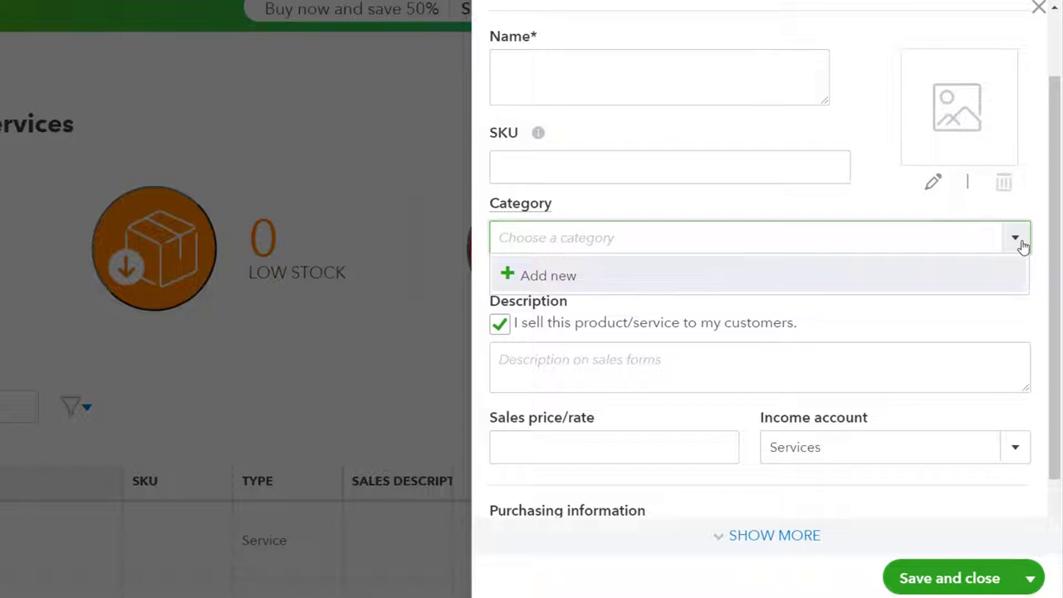
left_click(1021, 243)
scroll(722, 332, "down", 1)
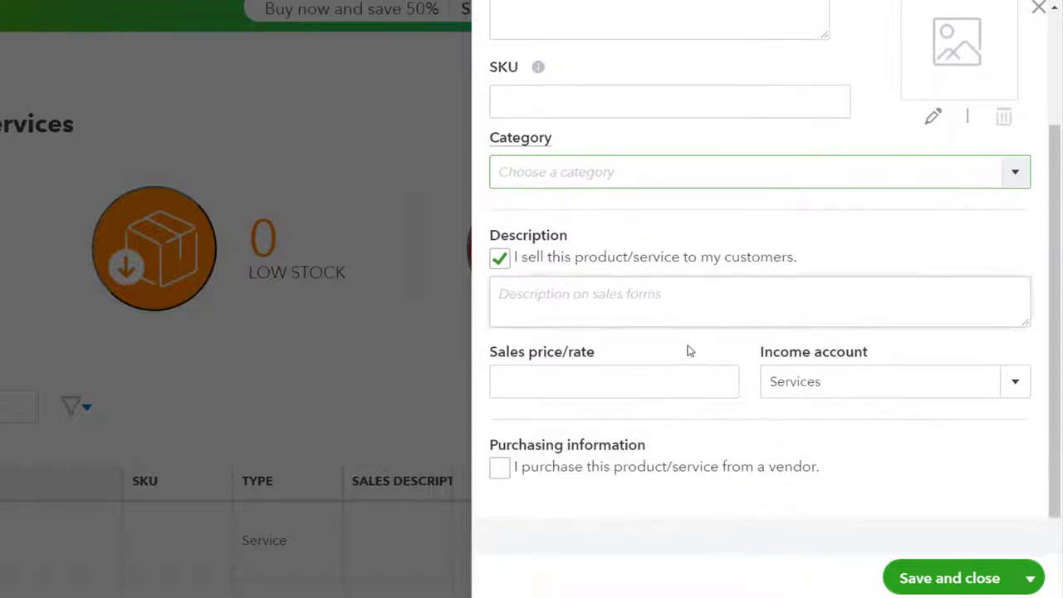
left_click(563, 296)
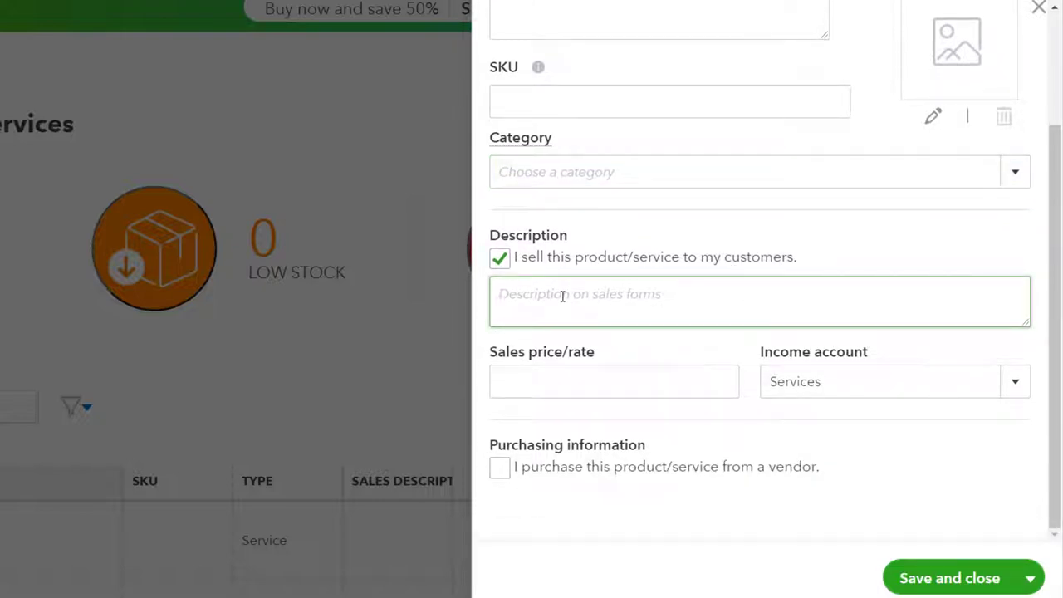
left_click(592, 385)
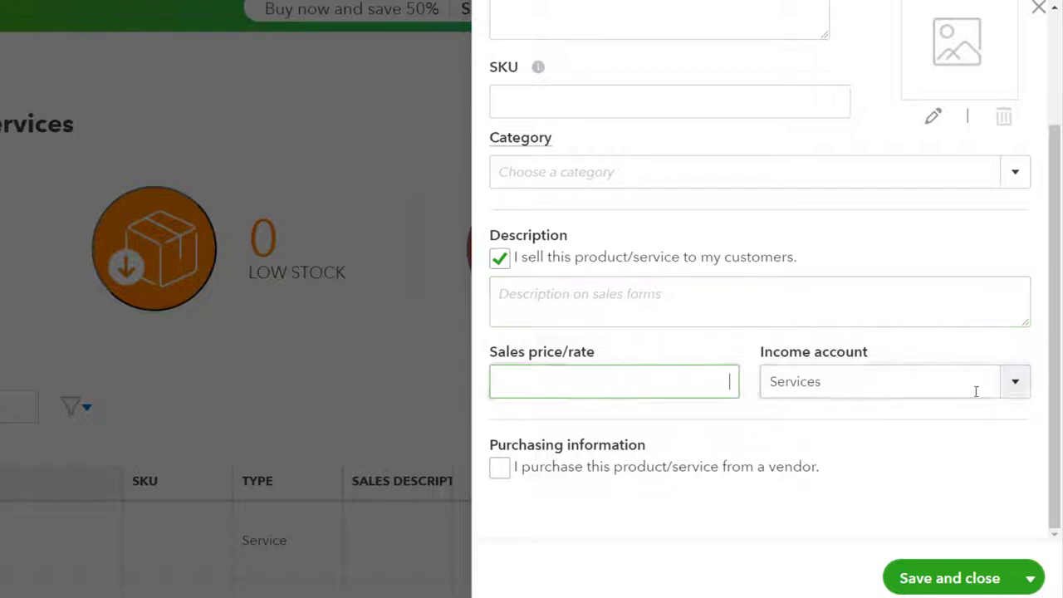
left_click(1017, 387)
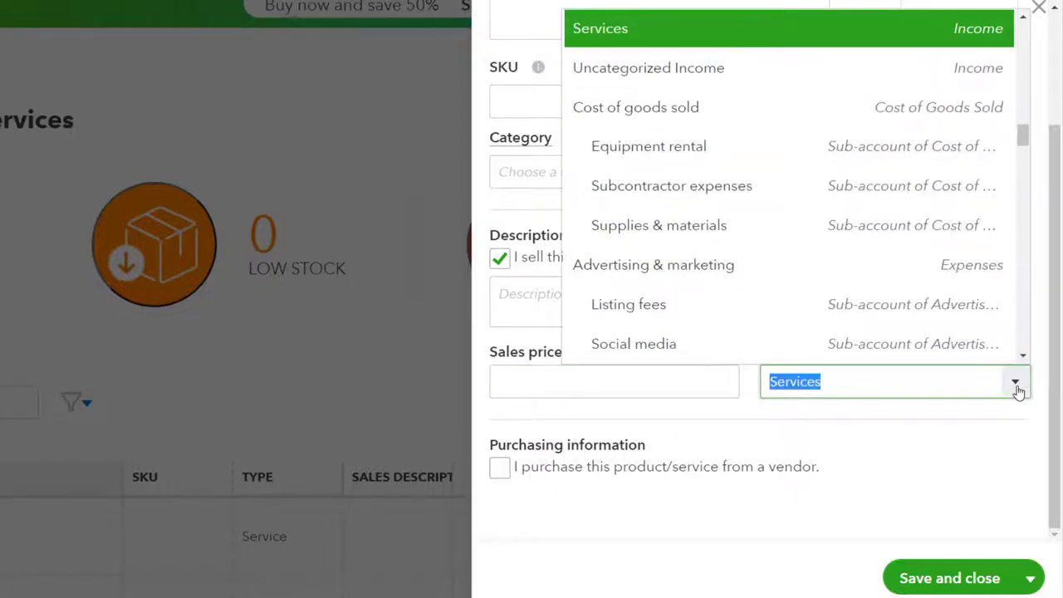
left_click(1016, 383)
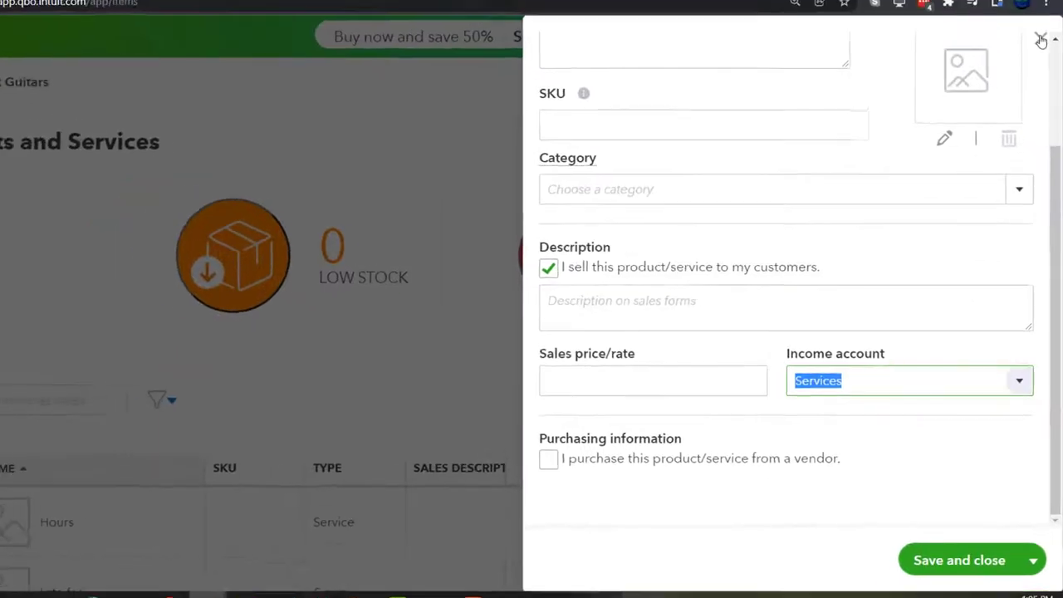
left_click(1040, 39)
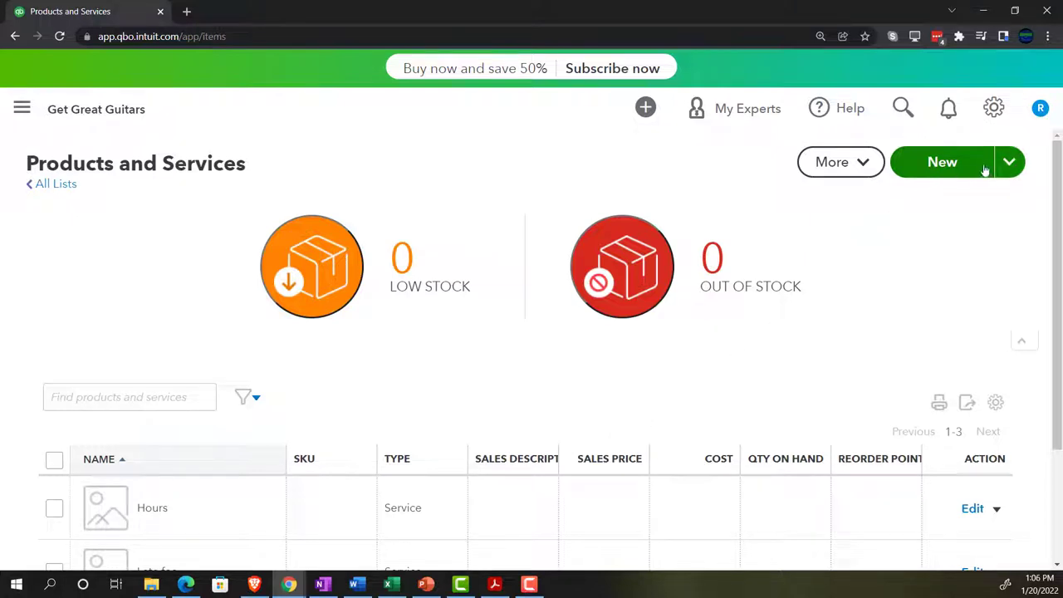
- Start a new invoice and examine the product/service choices for its first line
left_click(22, 108)
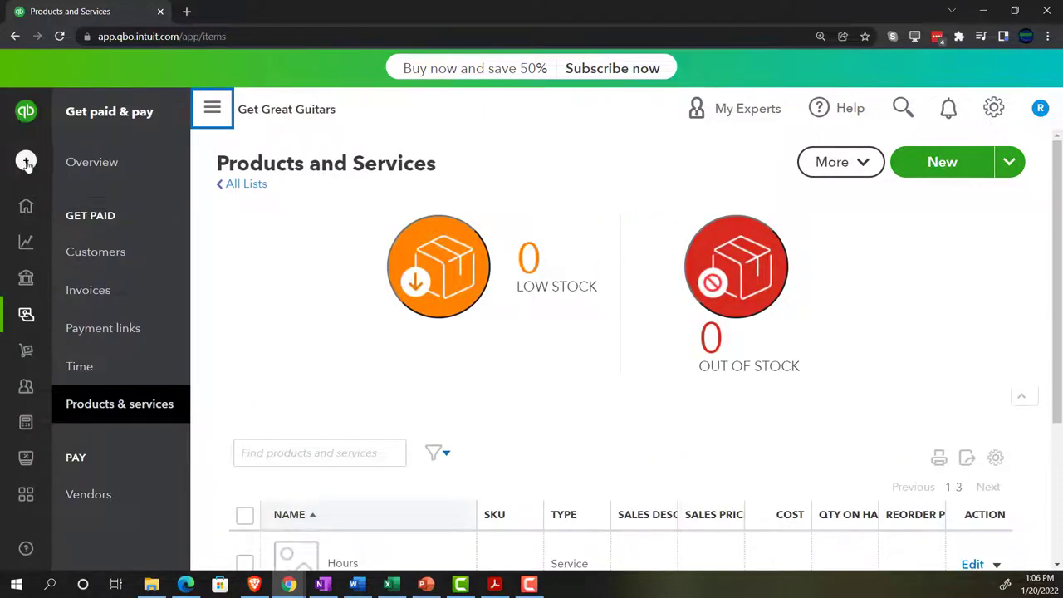
left_click(26, 162)
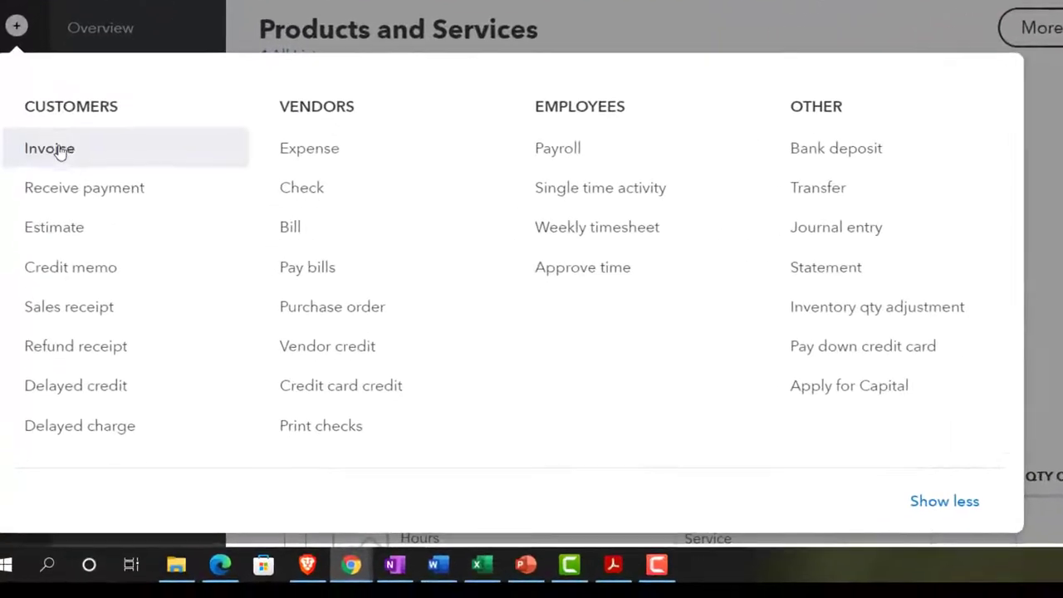
left_click(58, 120)
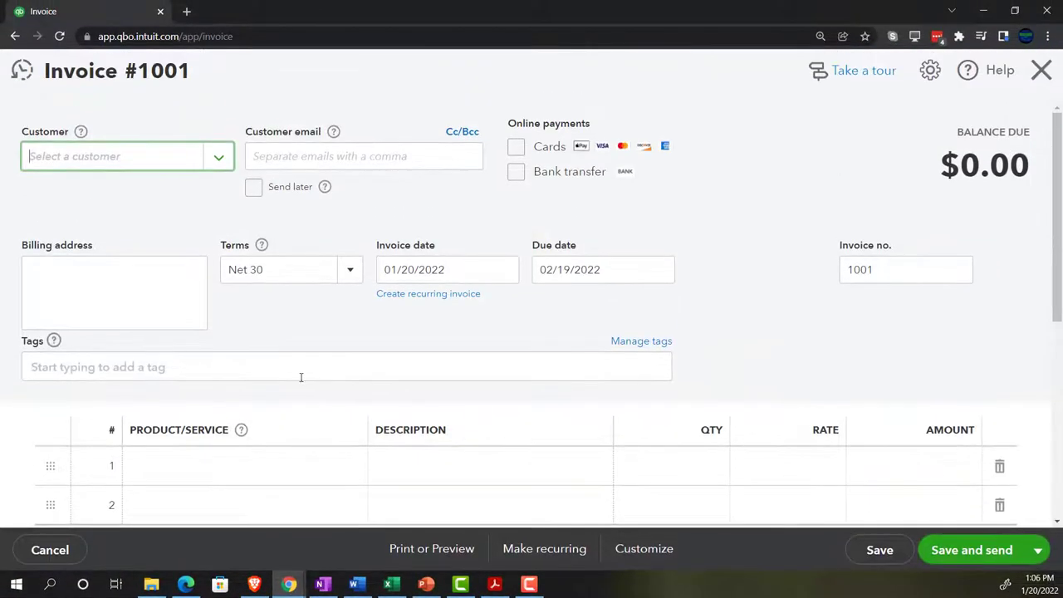
left_click(271, 469)
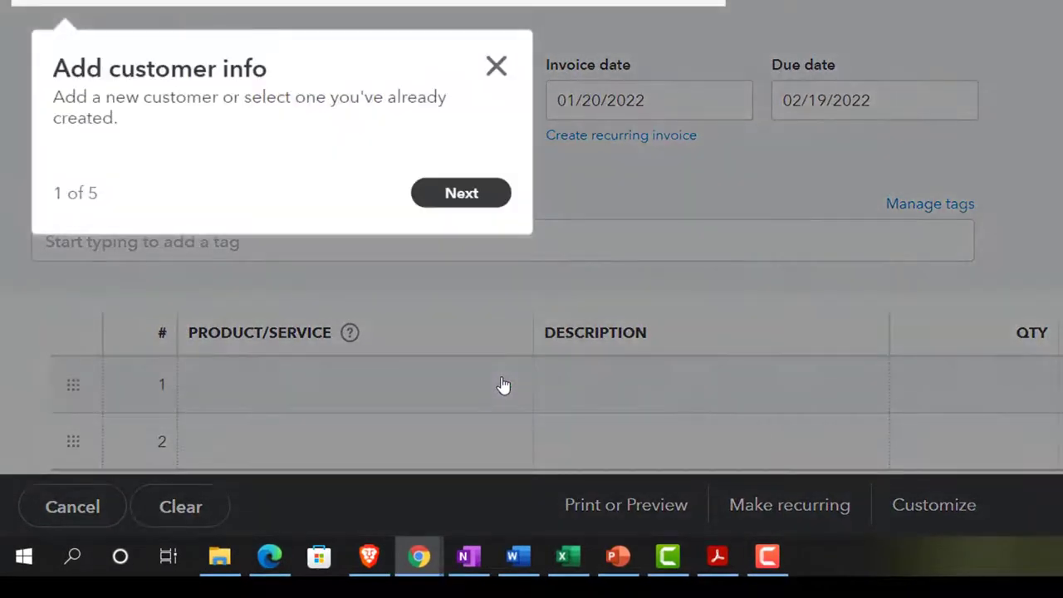
left_click(496, 67)
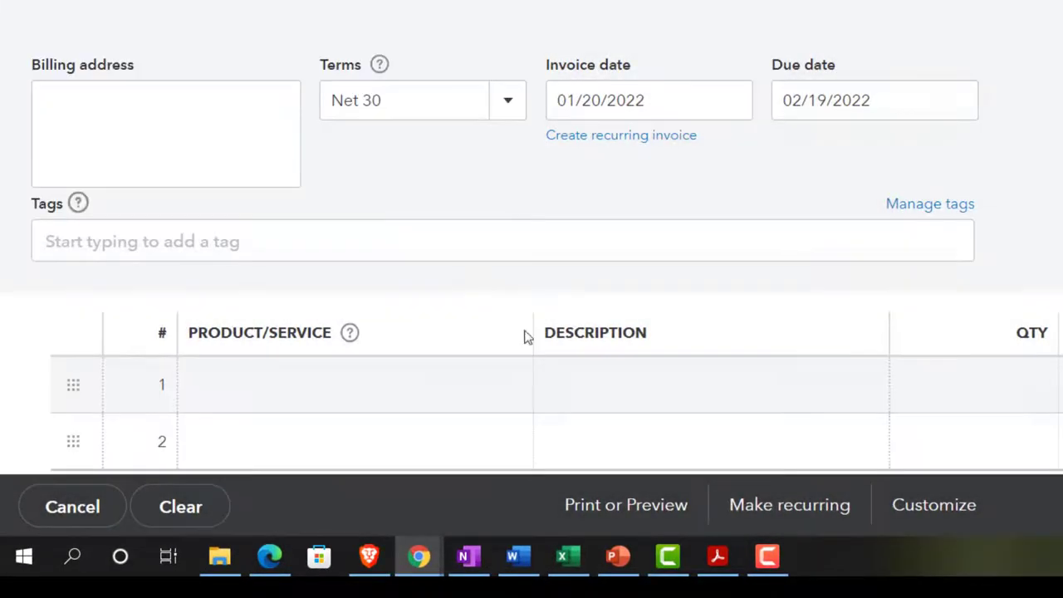
left_click(514, 392)
left_click(508, 389)
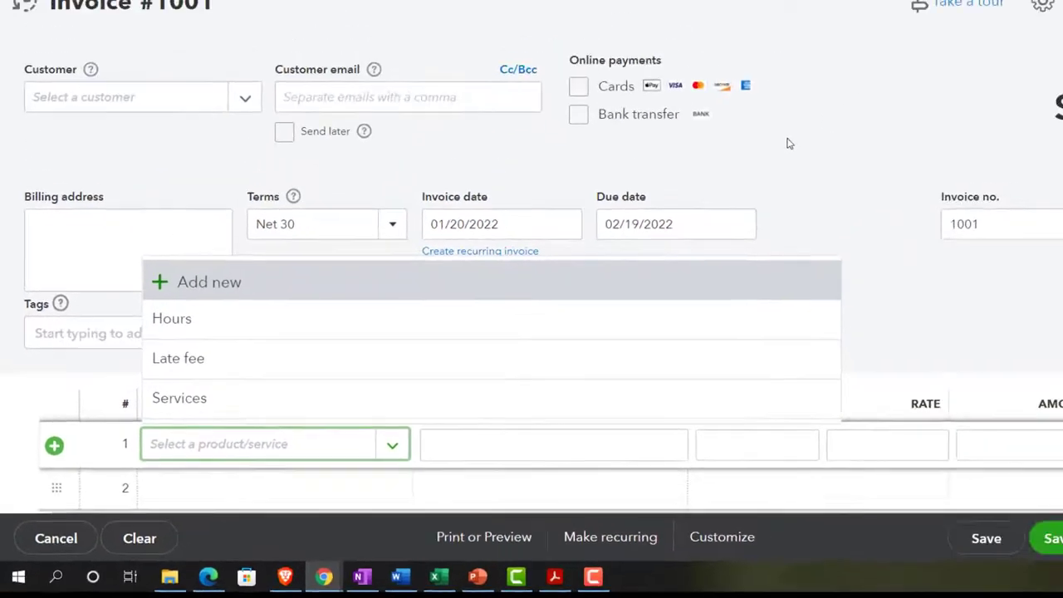
- Leave the invoice without saving and review the existing items in the Products and Services list
left_click(1022, 4)
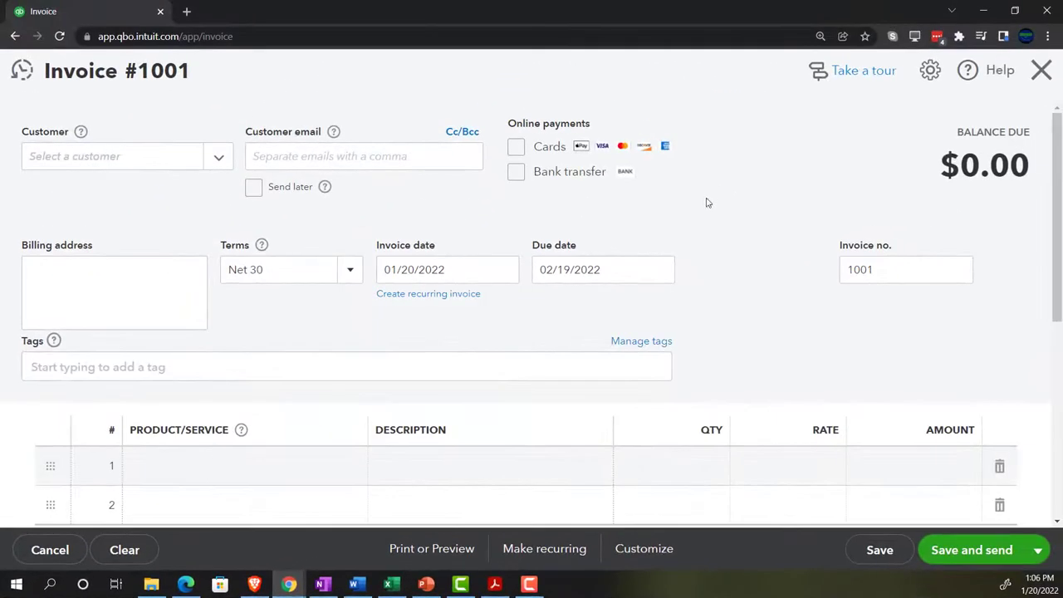
left_click(1041, 71)
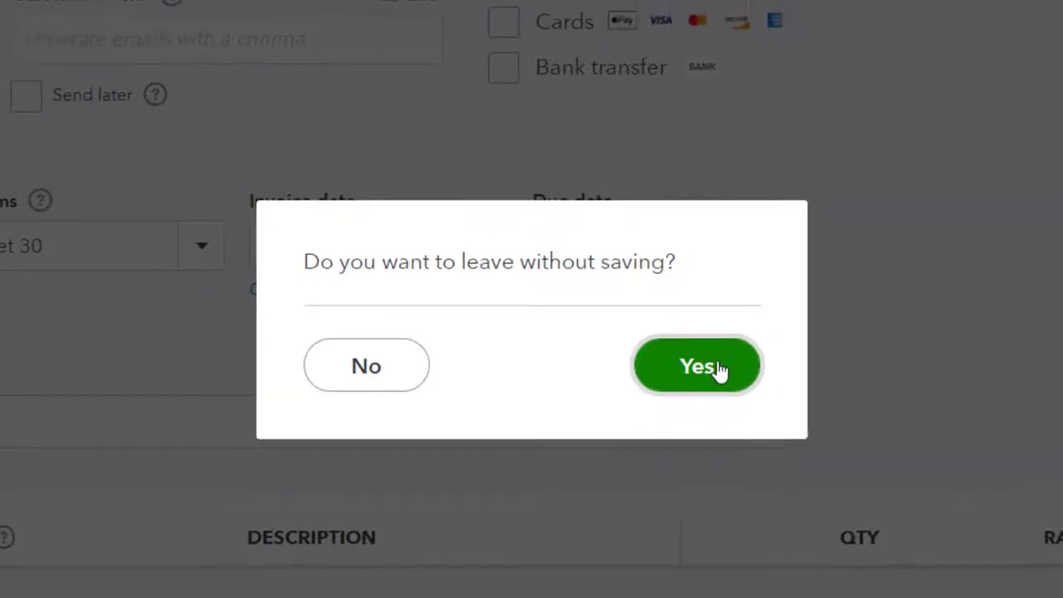
left_click(719, 367)
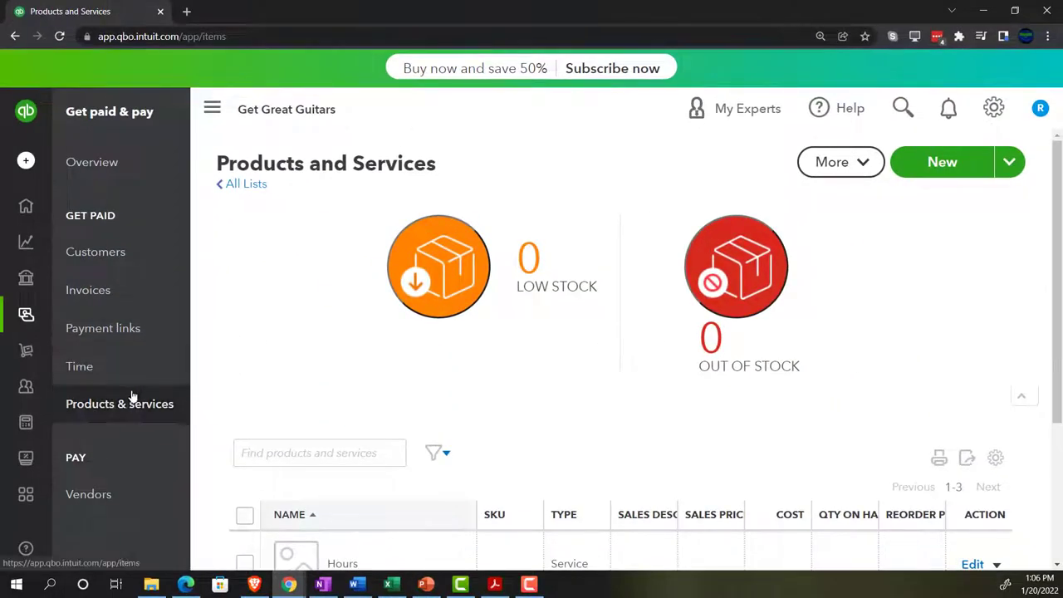
left_click(212, 108)
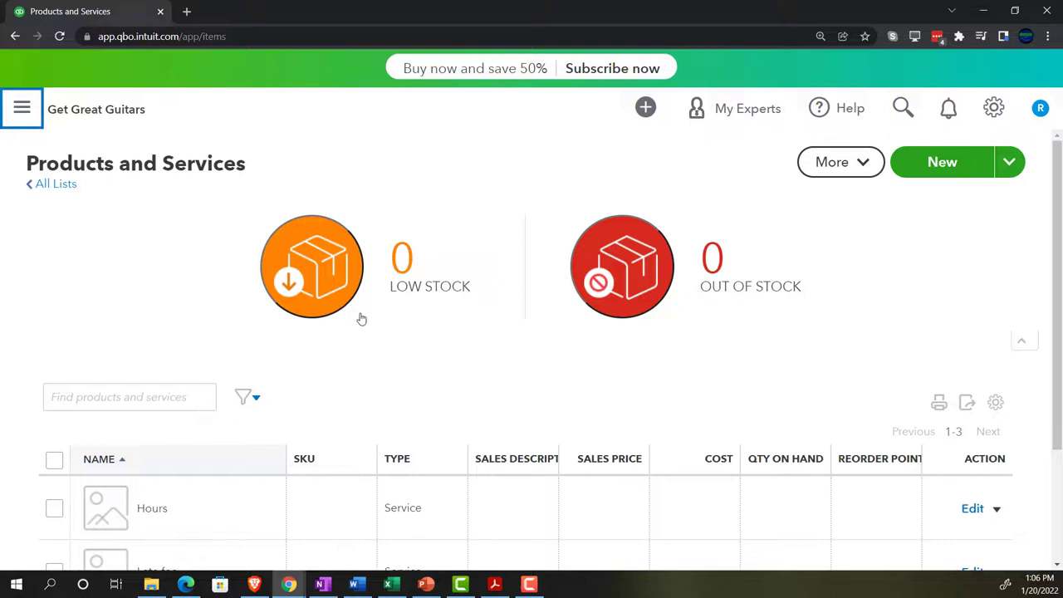
scroll(362, 312, "down", 1)
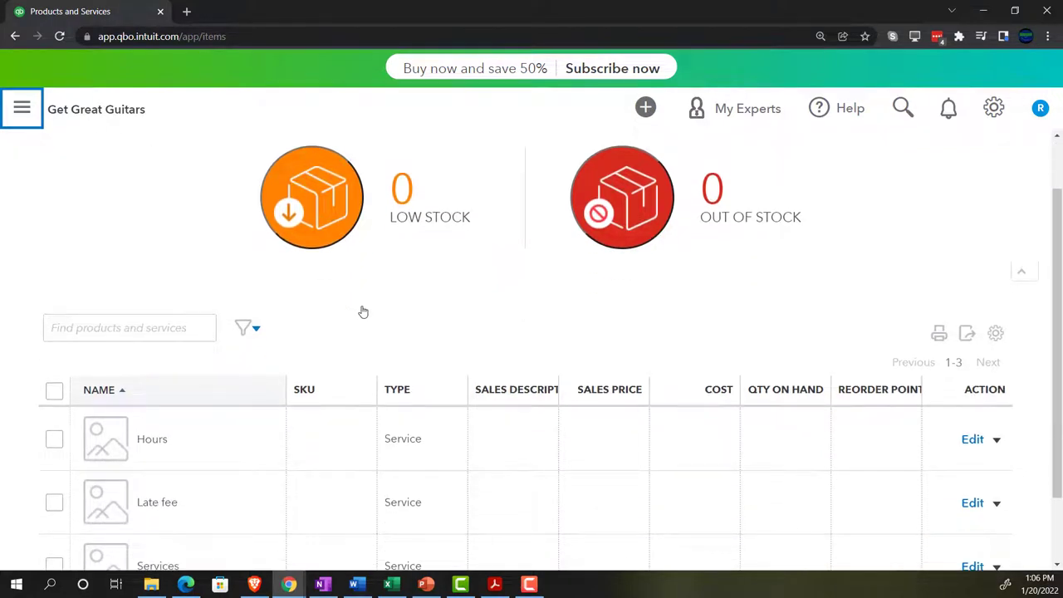
scroll(363, 312, "down", 1)
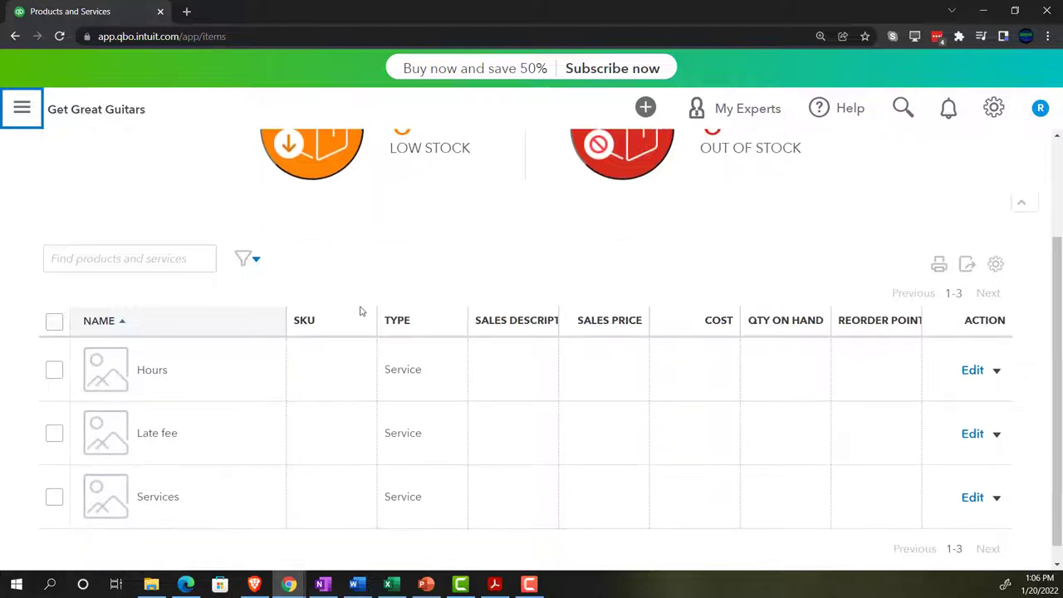
- Switch to the Service Items Worksheet in Excel and review each service item's name, sales description, price and income account
left_click(390, 585)
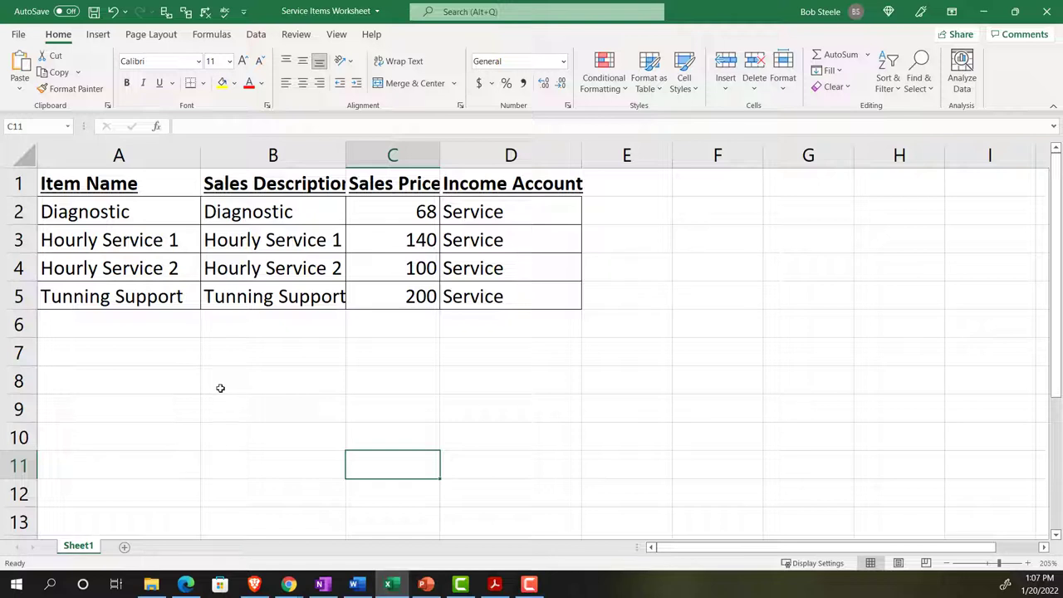
left_click(144, 212)
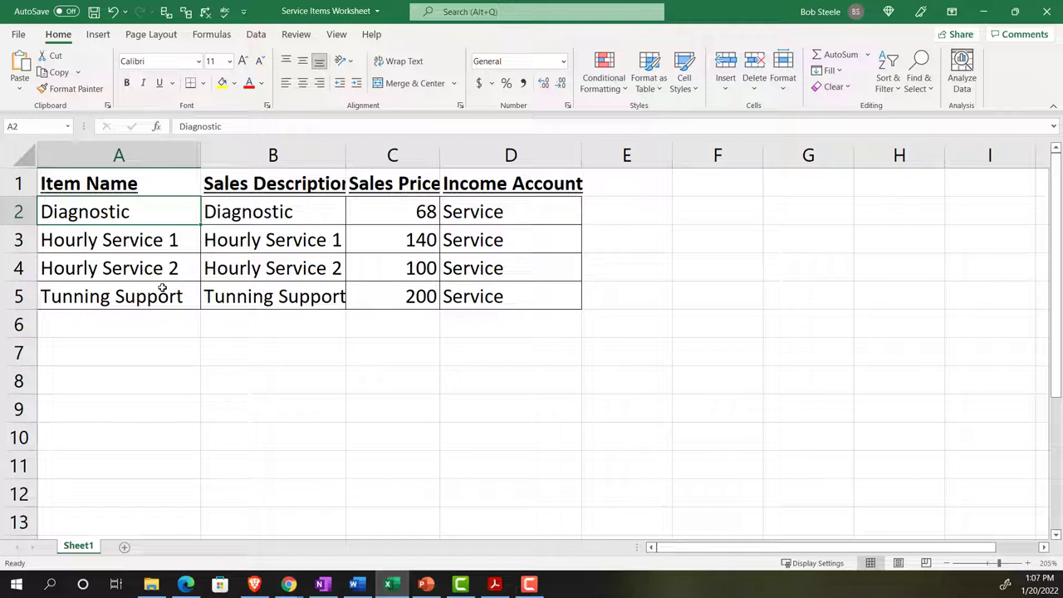
key("Right")
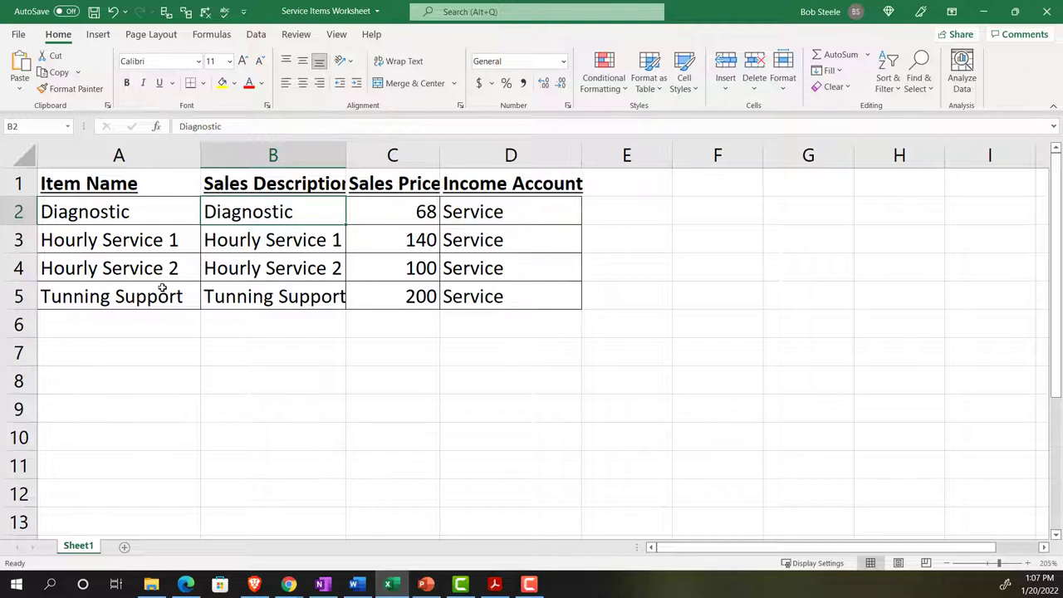
key("Down")
key("Left")
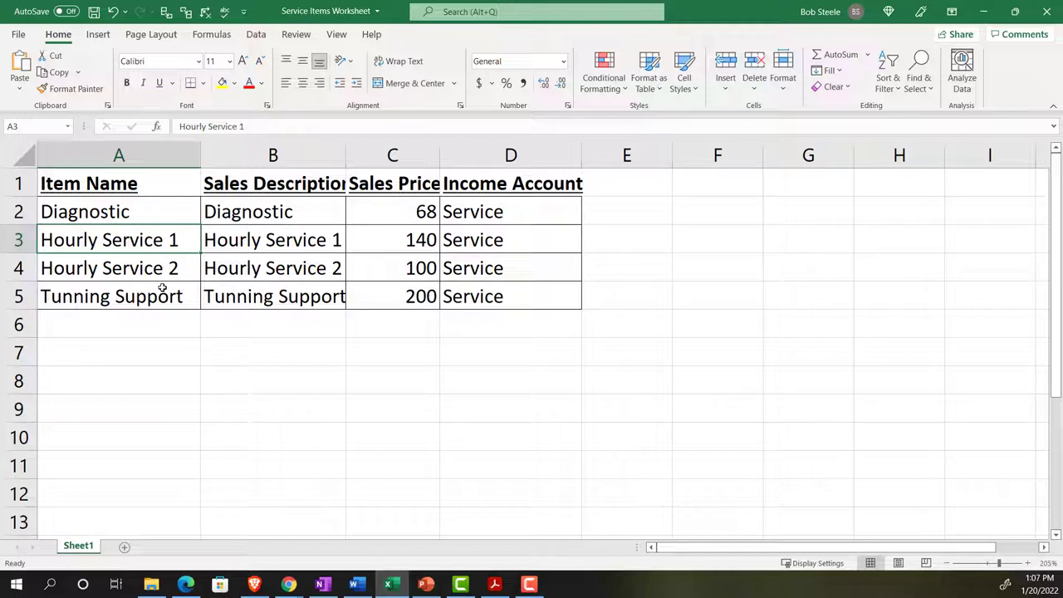
key("Down")
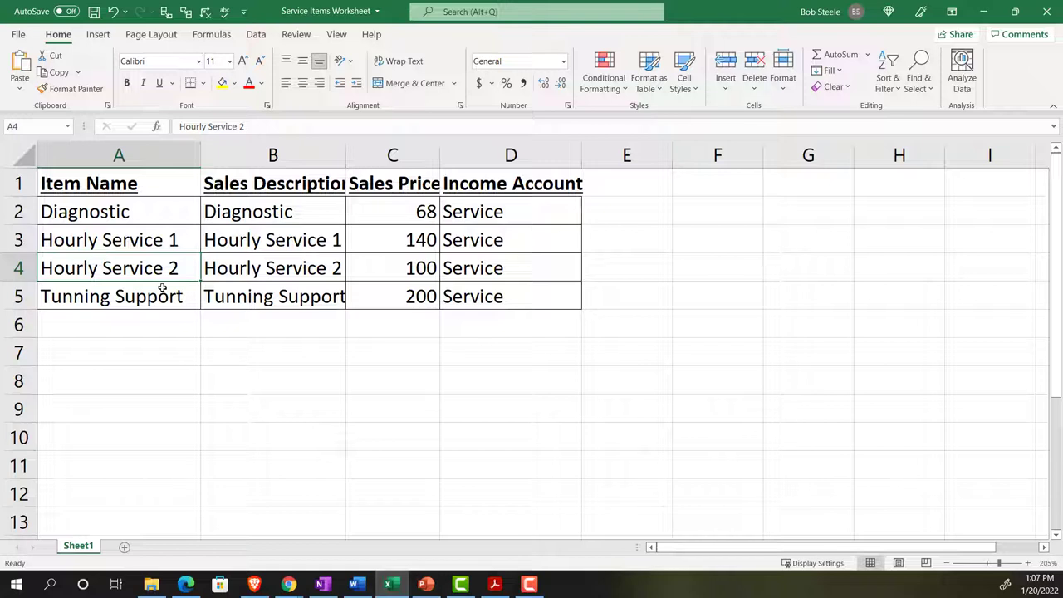
key("Right")
key("Right")
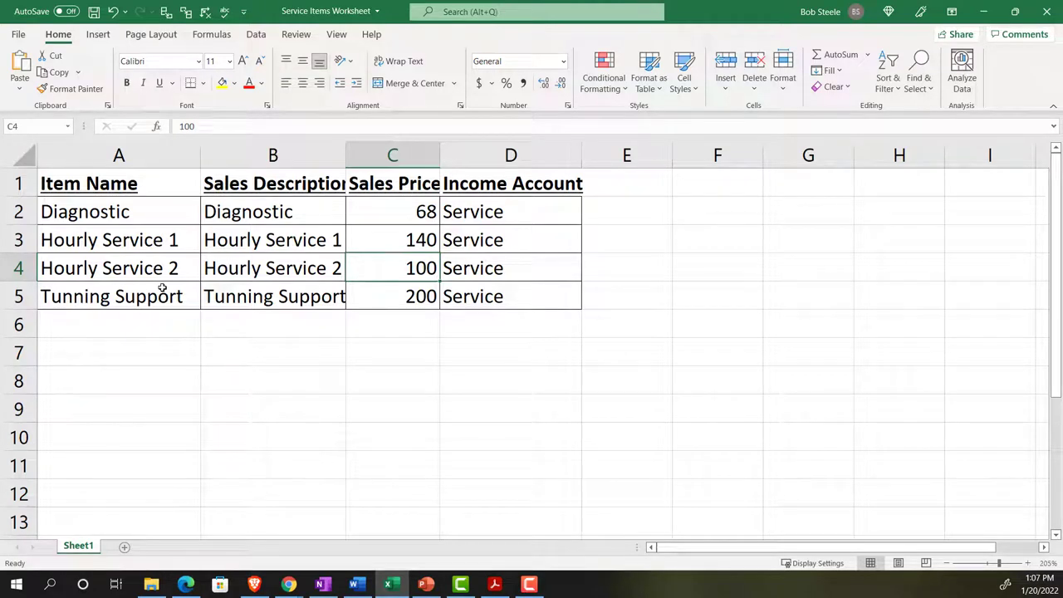
left_click(163, 288)
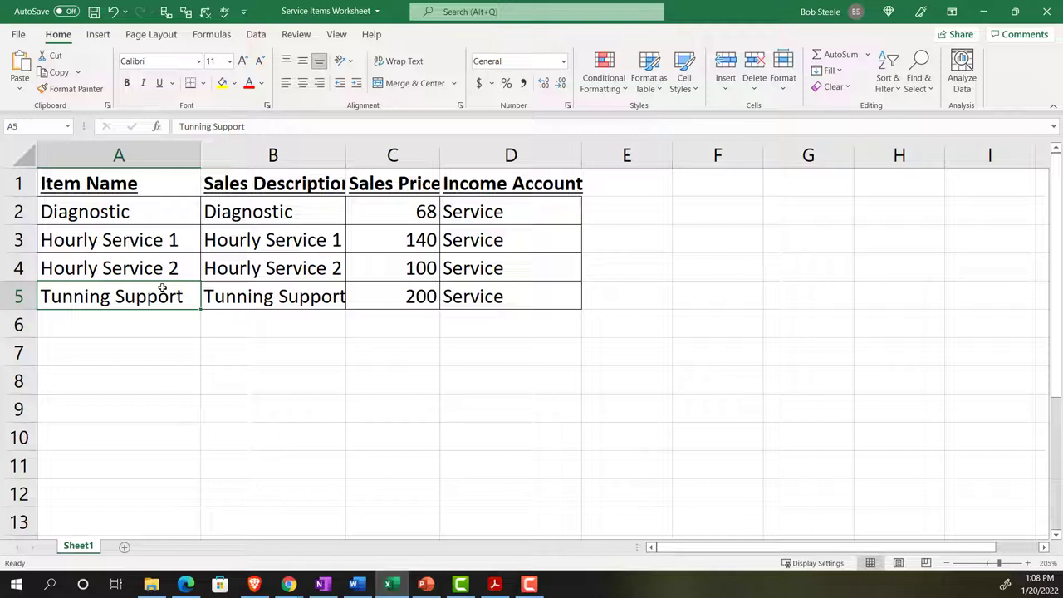
key("Down")
key("Down")
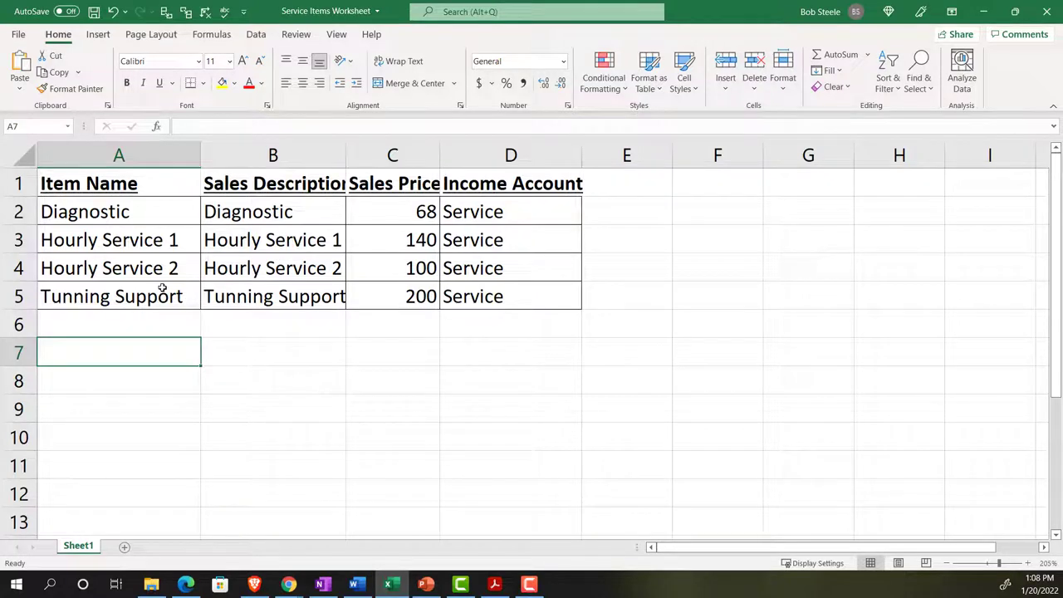
- Review the hourly service rows in the service items worksheet
key("Up")
key("Up")
key("Up")
key("Up")
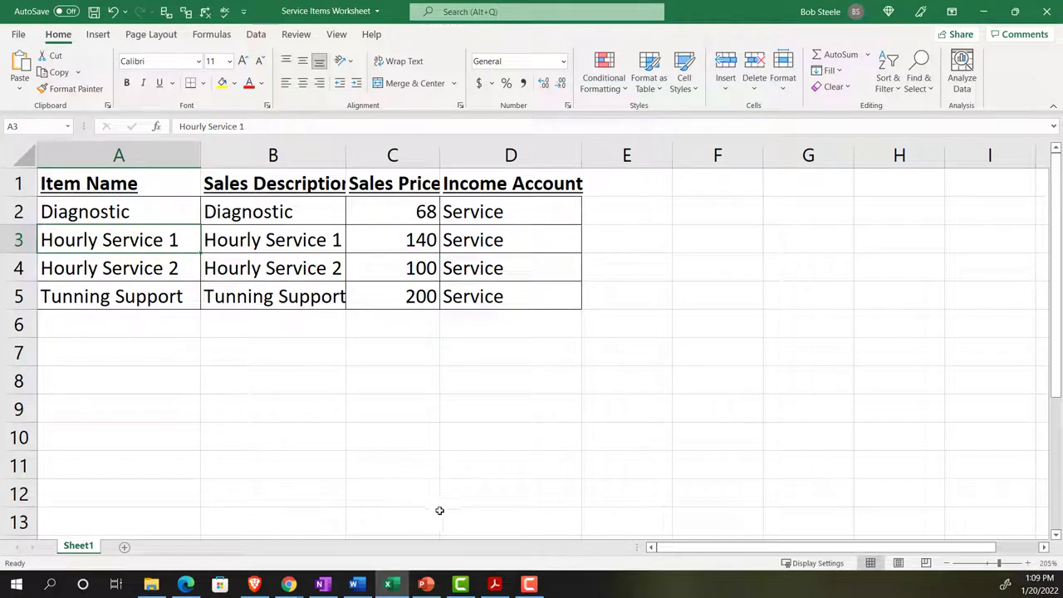
- Switch to QuickBooks Online in Chrome and open the import page for products and services
left_click(461, 585)
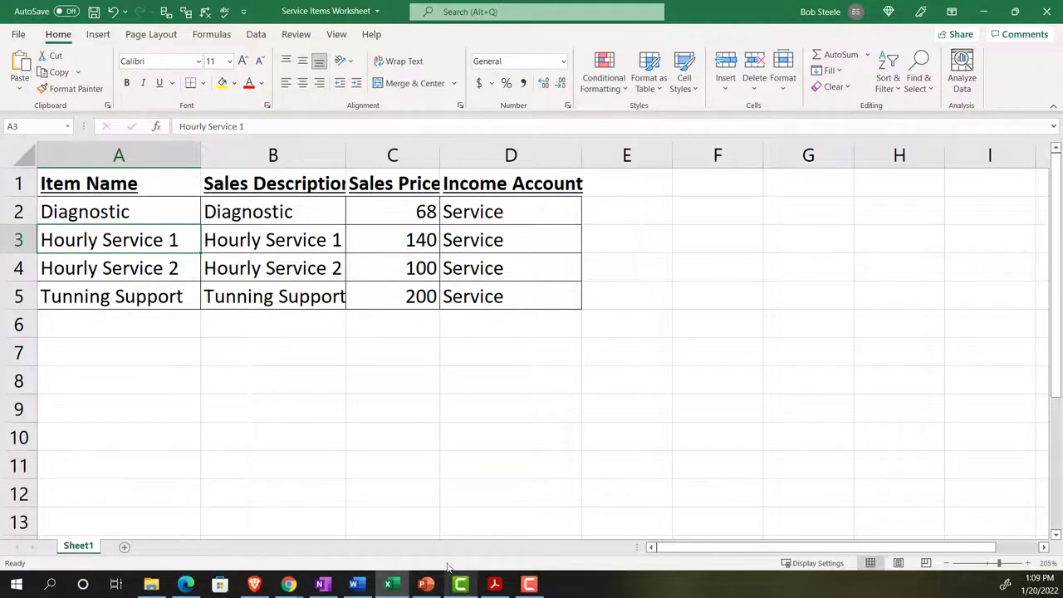
left_click(288, 585)
left_click(261, 549)
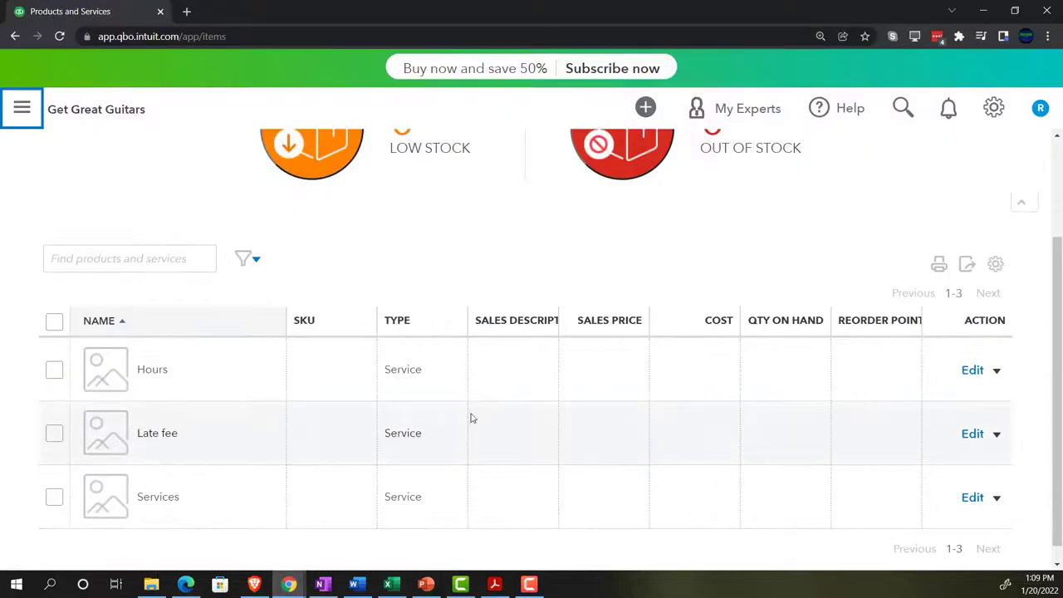
scroll(695, 352, "up", 3)
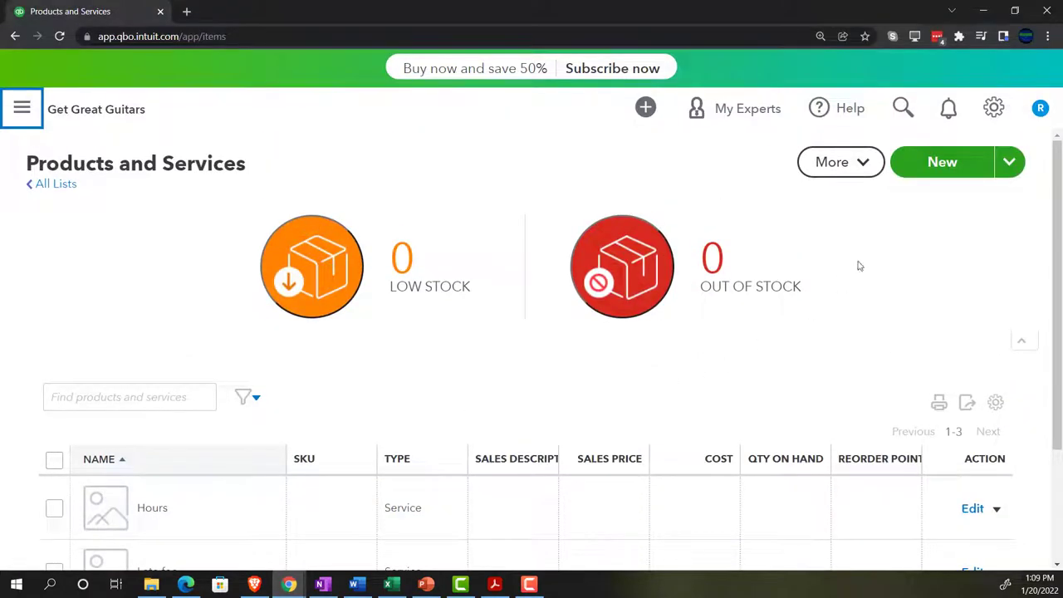
left_click(1008, 162)
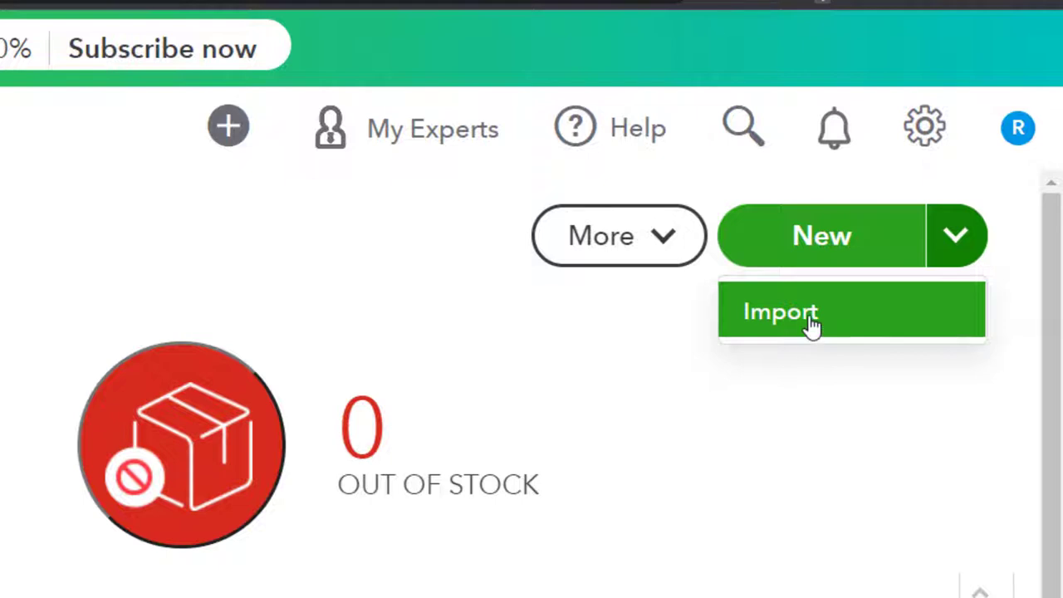
left_click(812, 326)
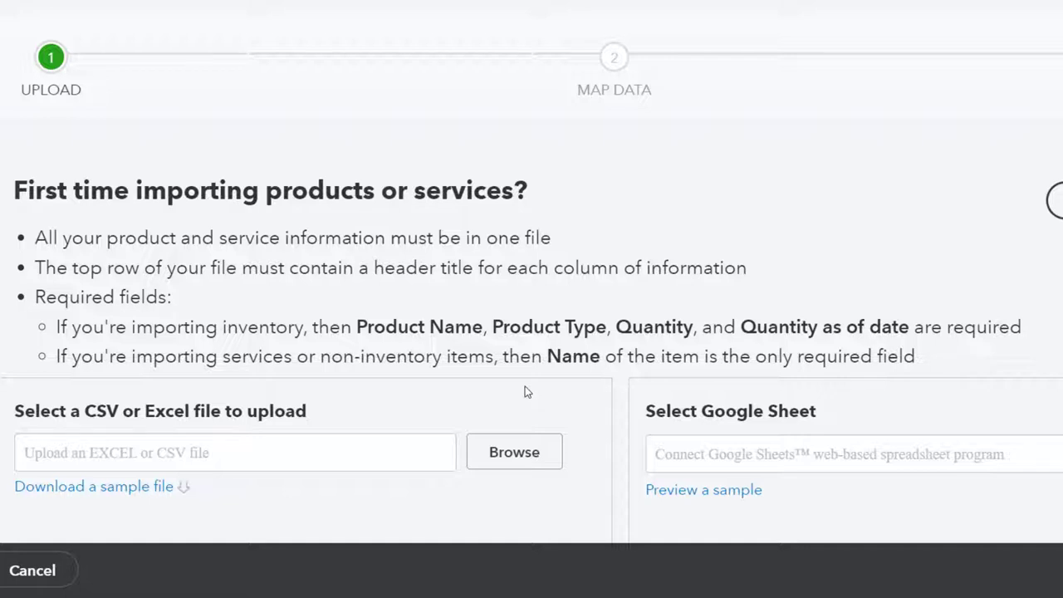
- Download the sample import file for products and services and open it in Excel
scroll(524, 391, "down", 1)
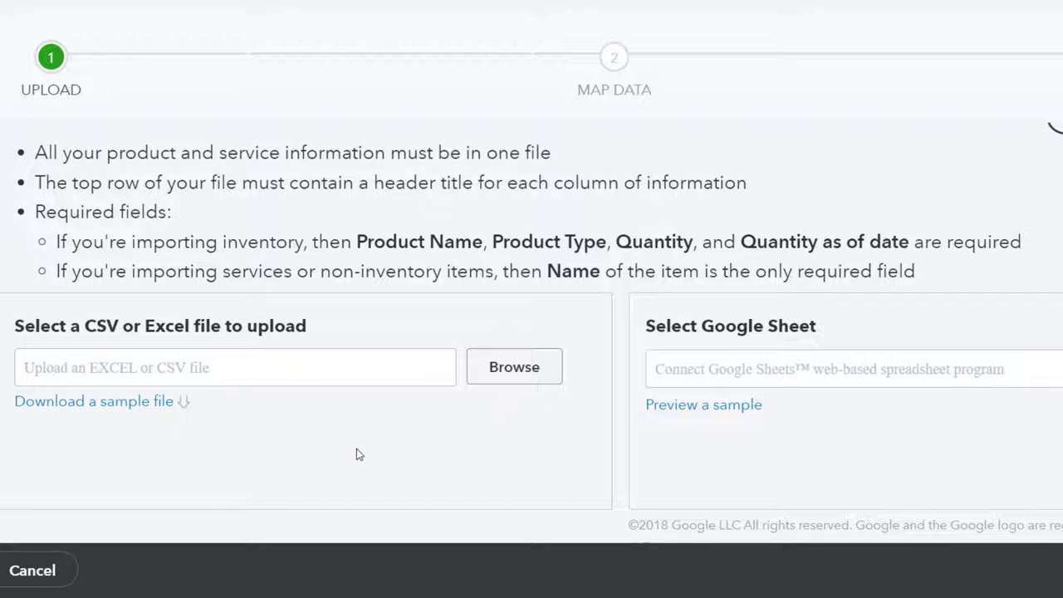
left_click(123, 402)
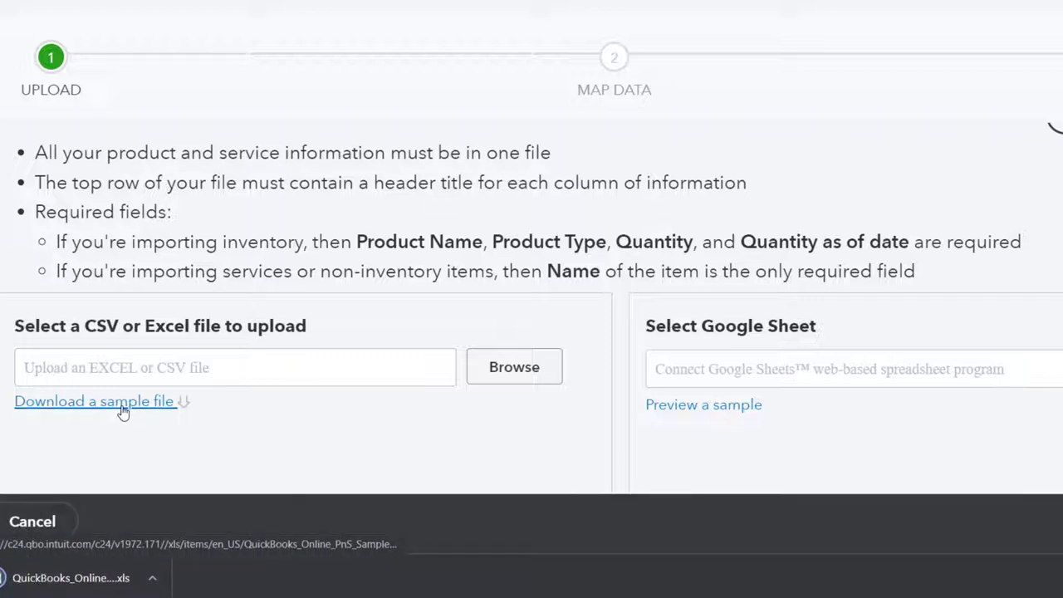
left_click(75, 579)
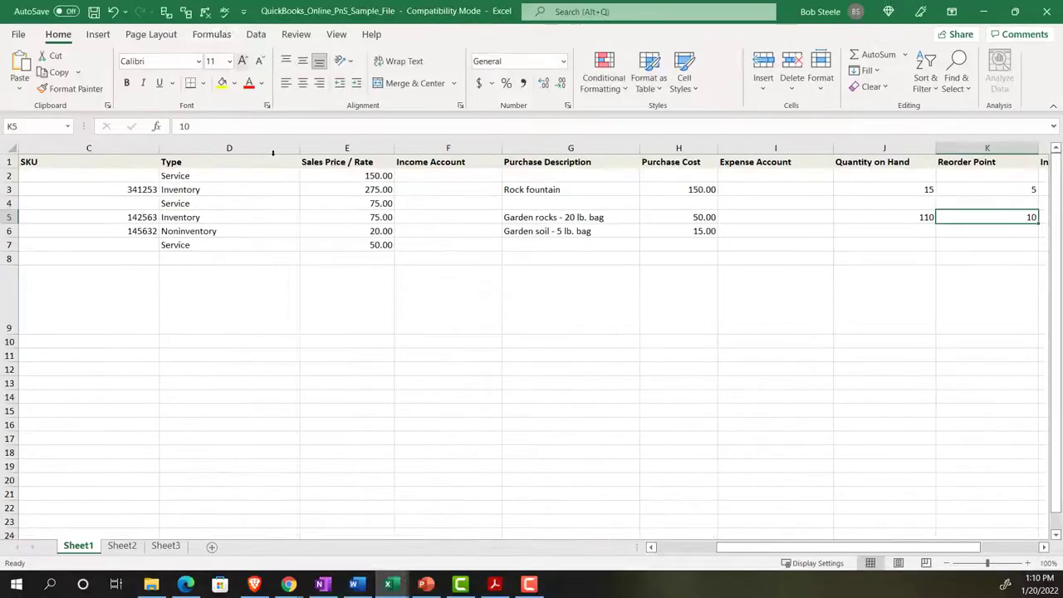
left_click(199, 275)
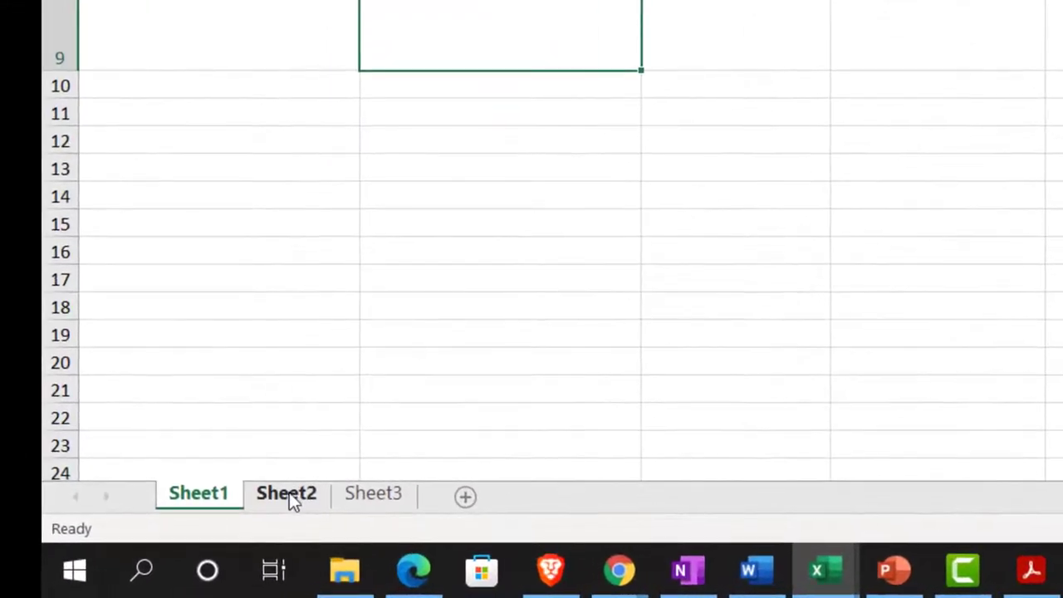
- Delete Sheet2 and Sheet3 from the sample import workbook
left_click(289, 493)
right_click(289, 493)
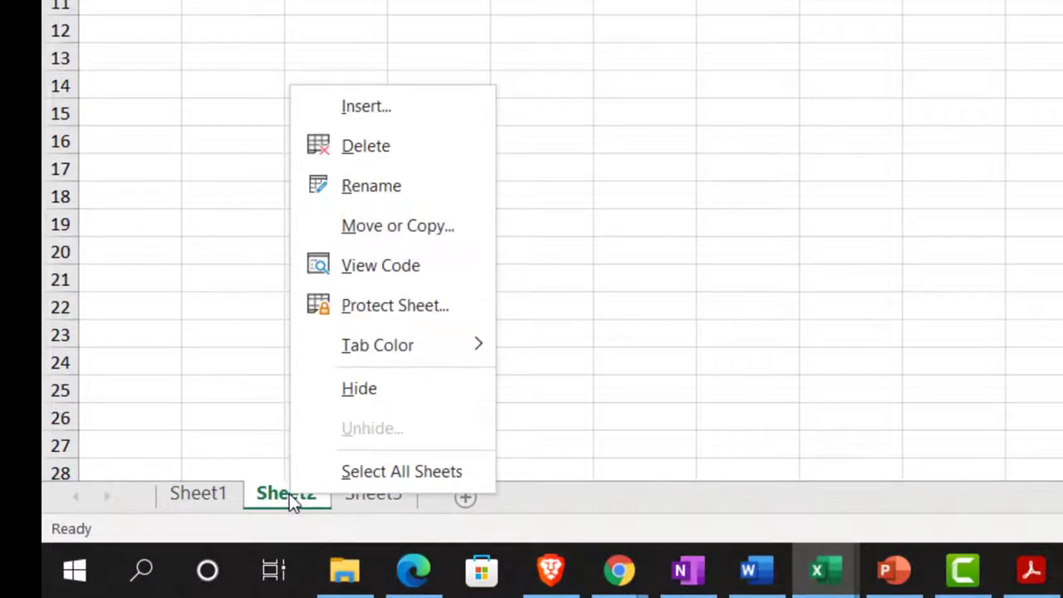
left_click(346, 156)
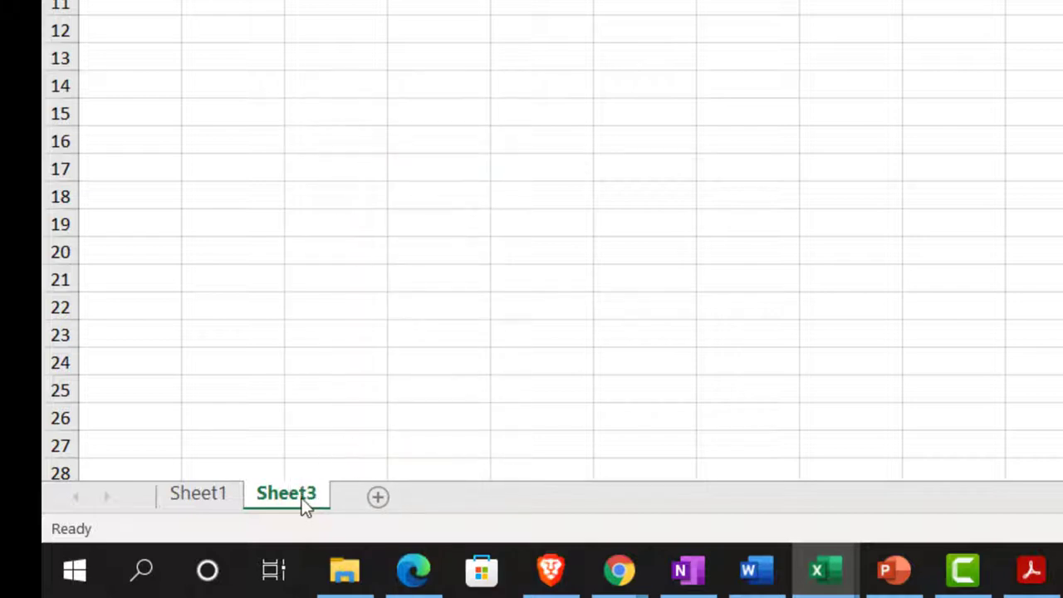
right_click(302, 498)
left_click(346, 161)
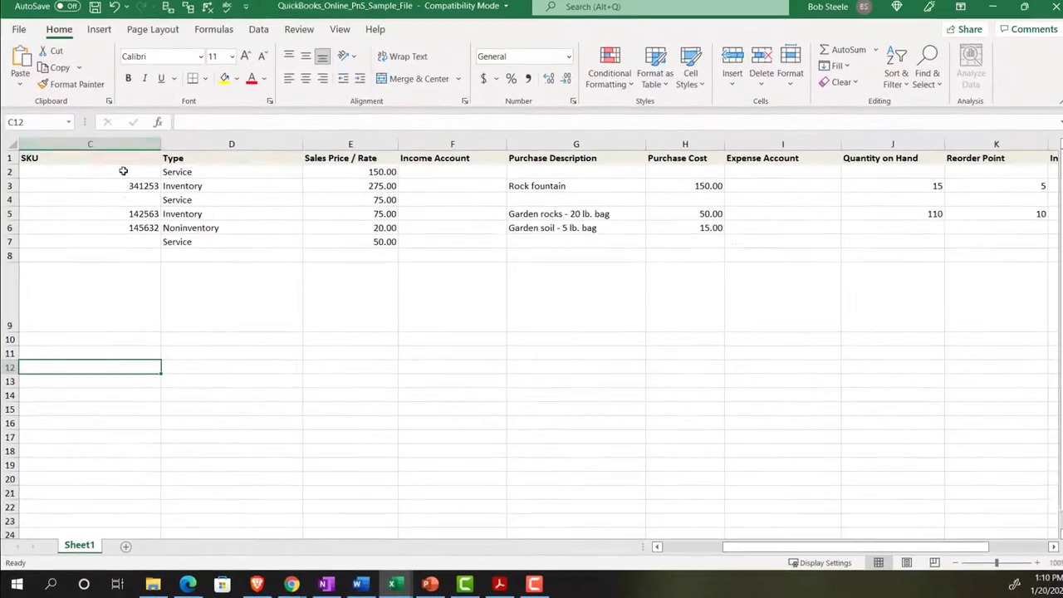
- Delete the SKU column from the sample import sheet
left_click(88, 351)
scroll(88, 350, "up", 3)
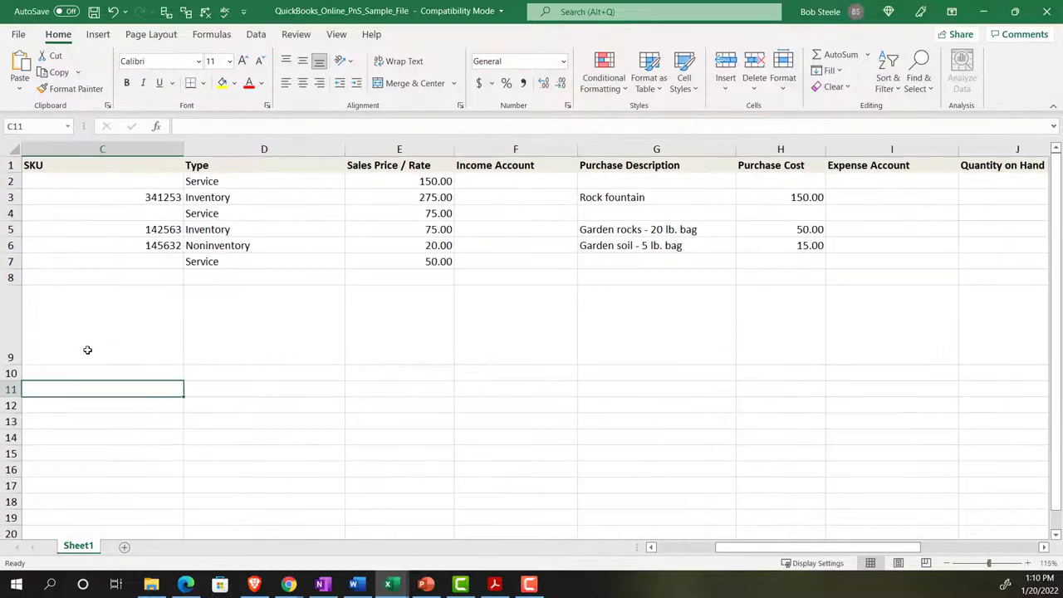
scroll(88, 349, "up", 2)
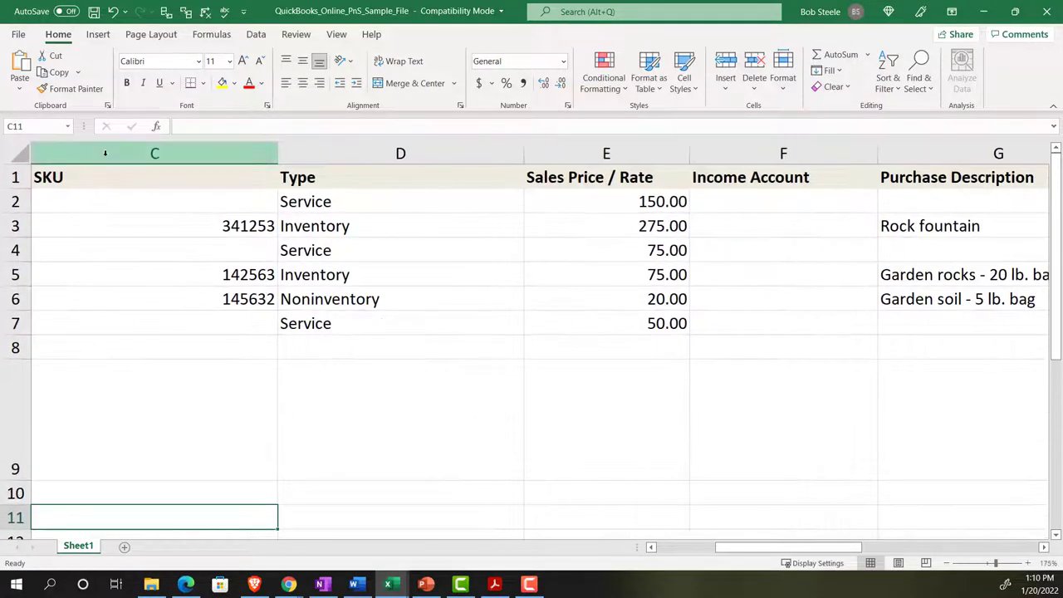
left_click(104, 153)
right_click(91, 245)
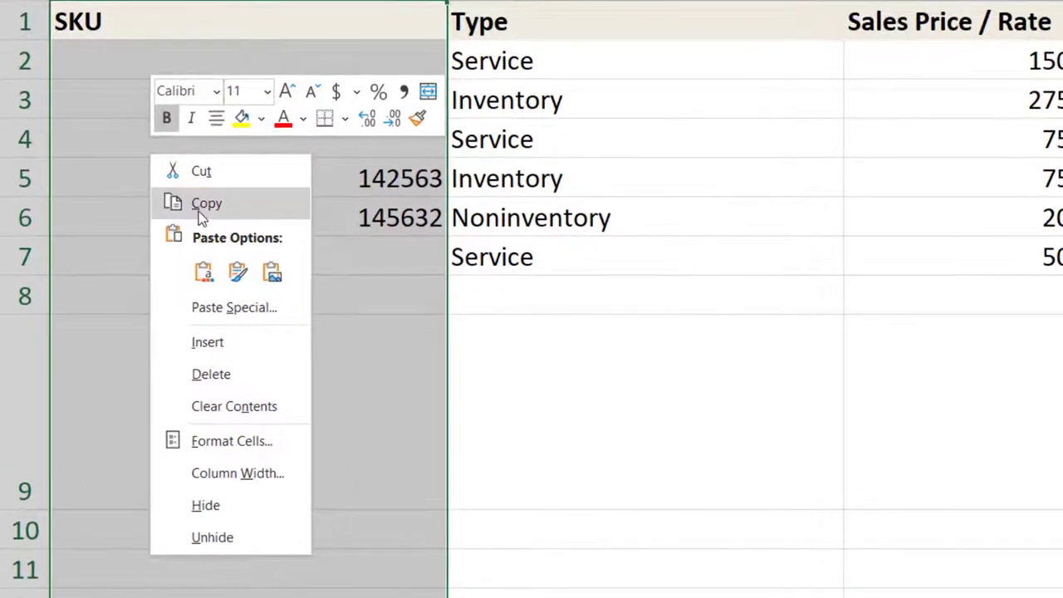
left_click(226, 365)
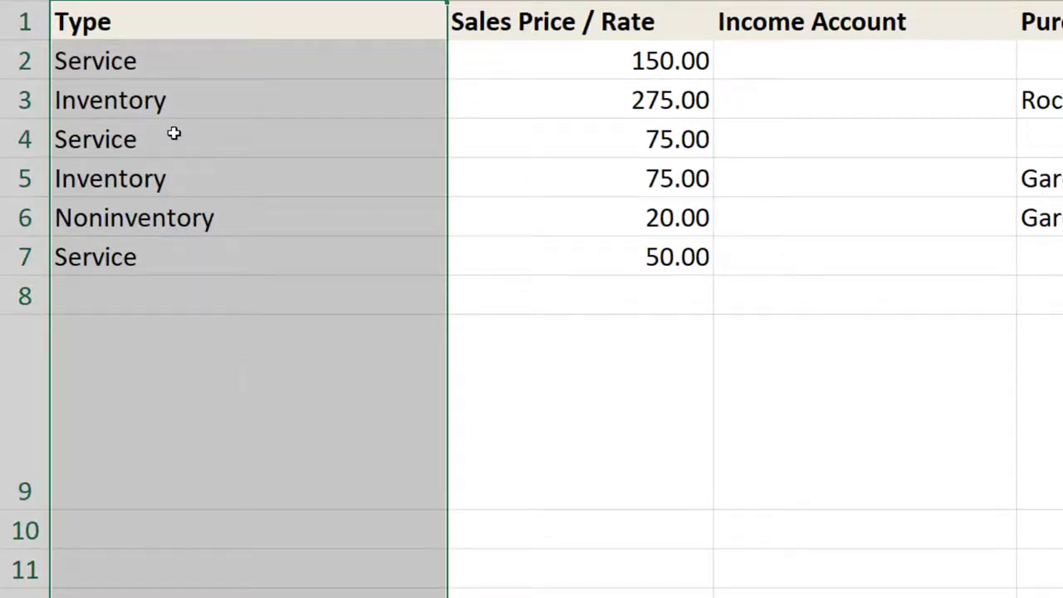
- Fill the Type column with Service in rows 2 to 7 and clear the sample values under Sales Price / Rate
left_click(161, 76)
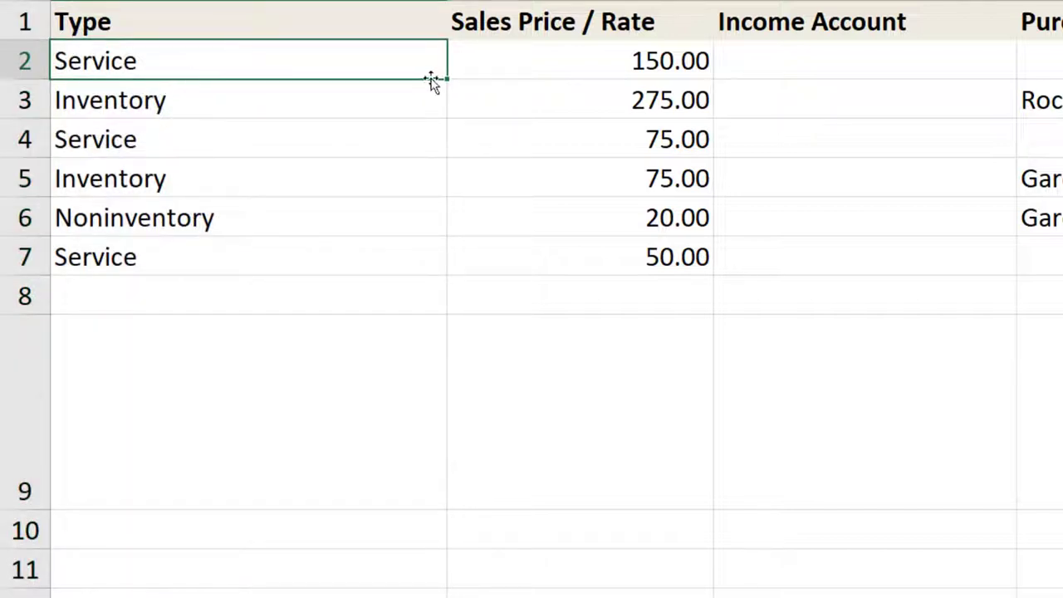
left_click_drag(446, 82, 424, 260)
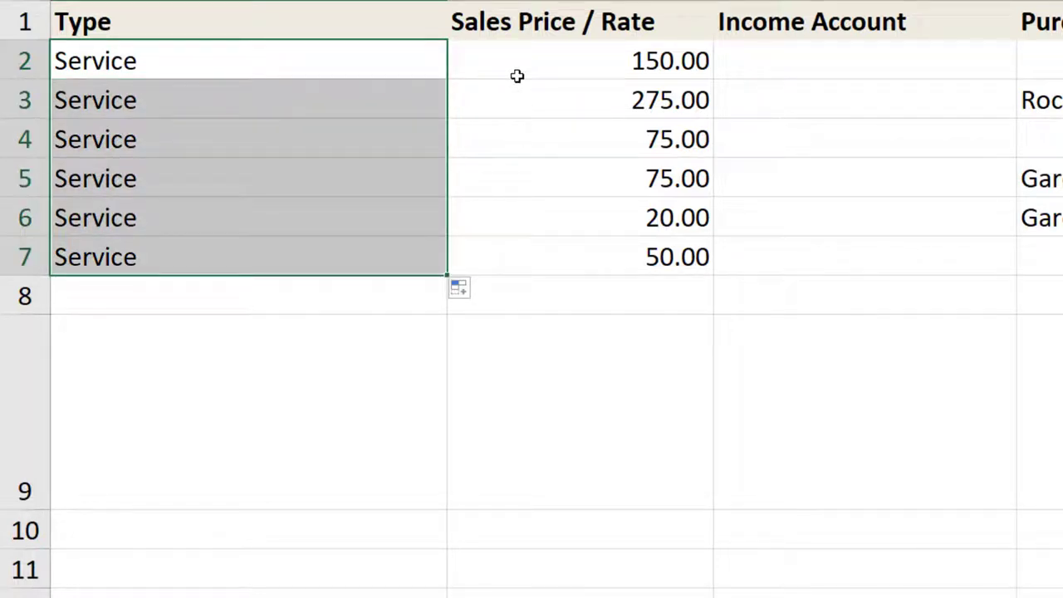
left_click_drag(584, 59, 608, 242)
key("Delete")
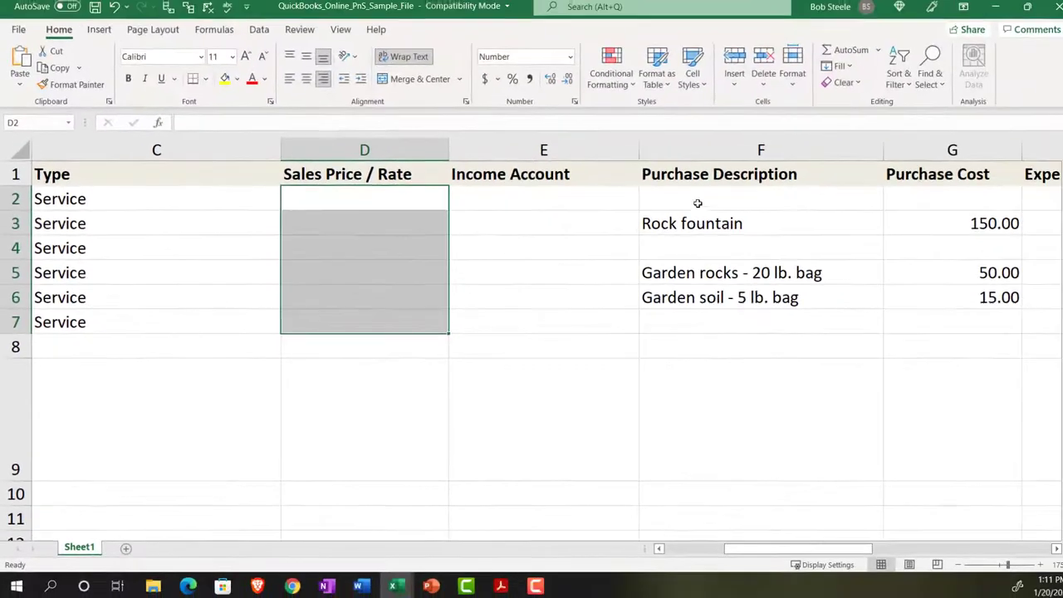
- Delete the Purchase Description, Purchase Cost and Expense Account columns
left_click(698, 149)
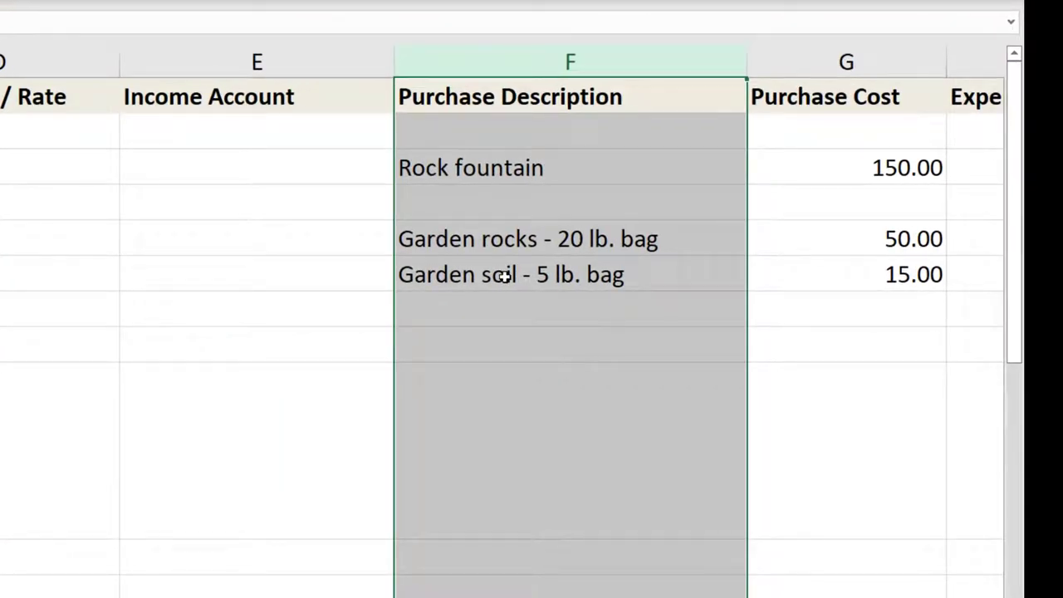
right_click(505, 277)
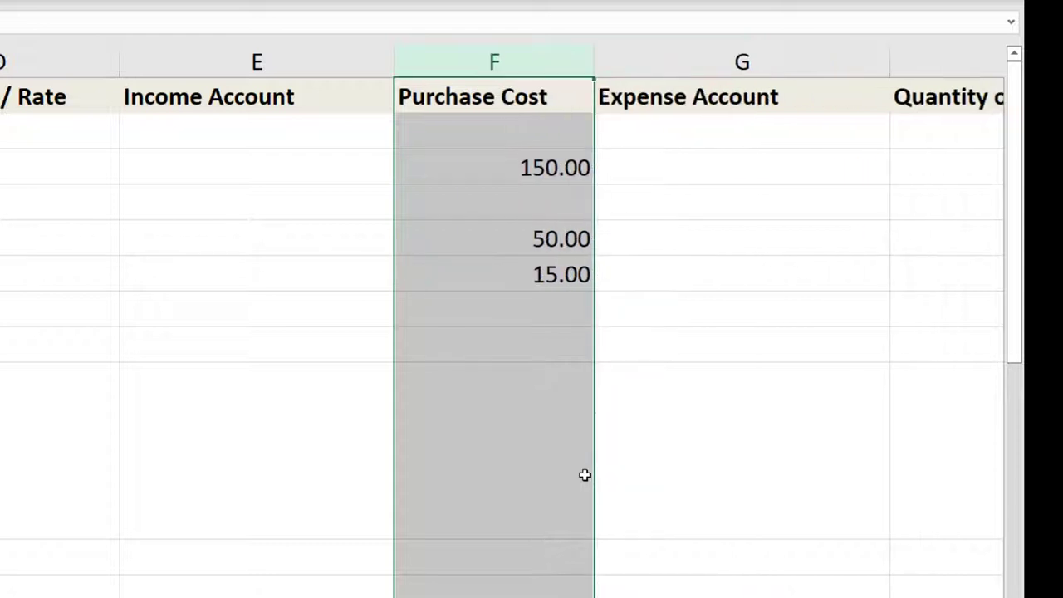
right_click(504, 242)
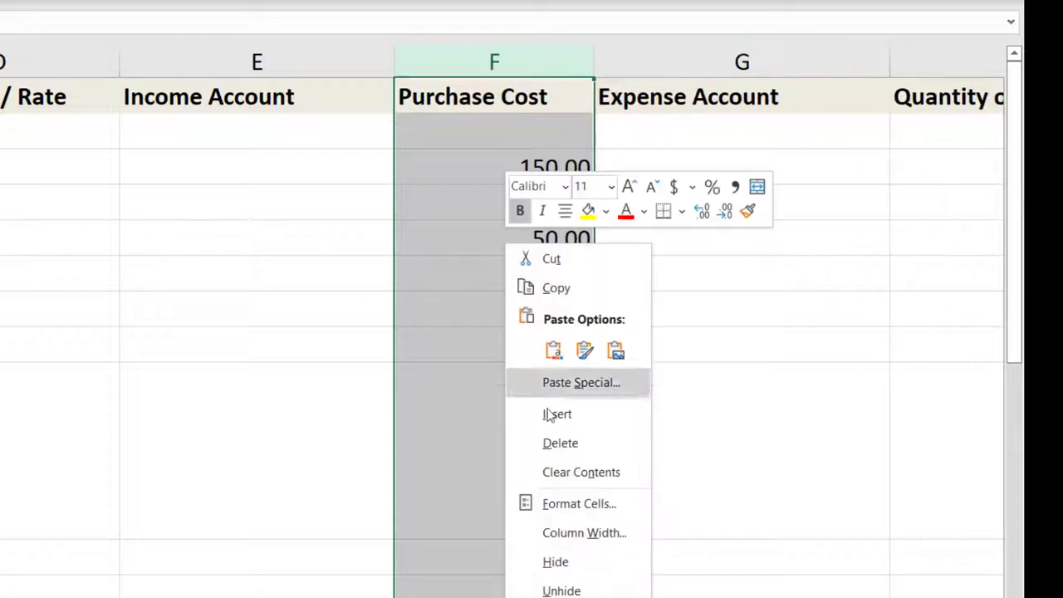
left_click(551, 445)
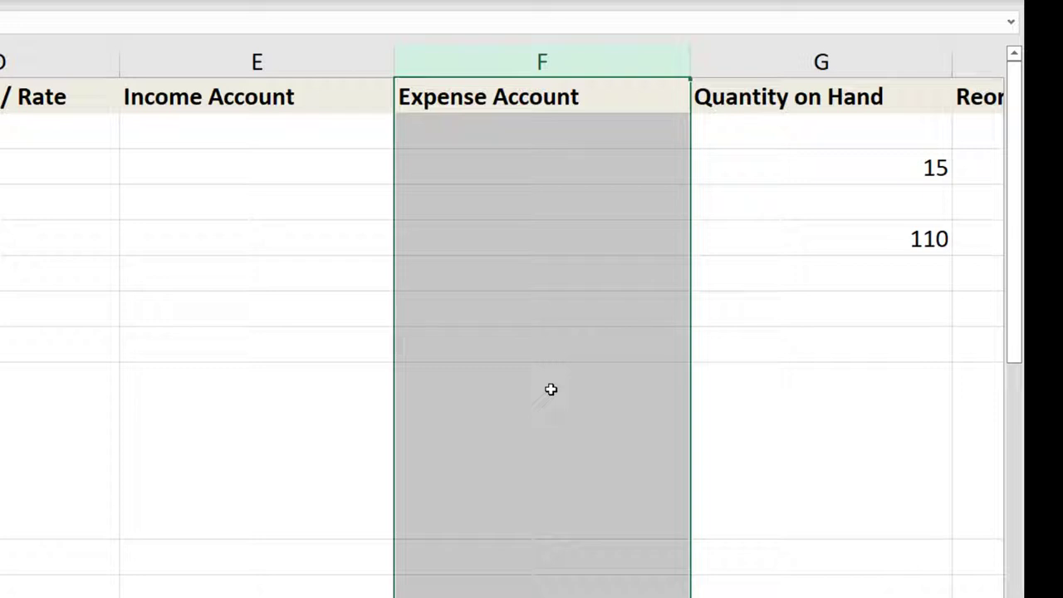
right_click(550, 390)
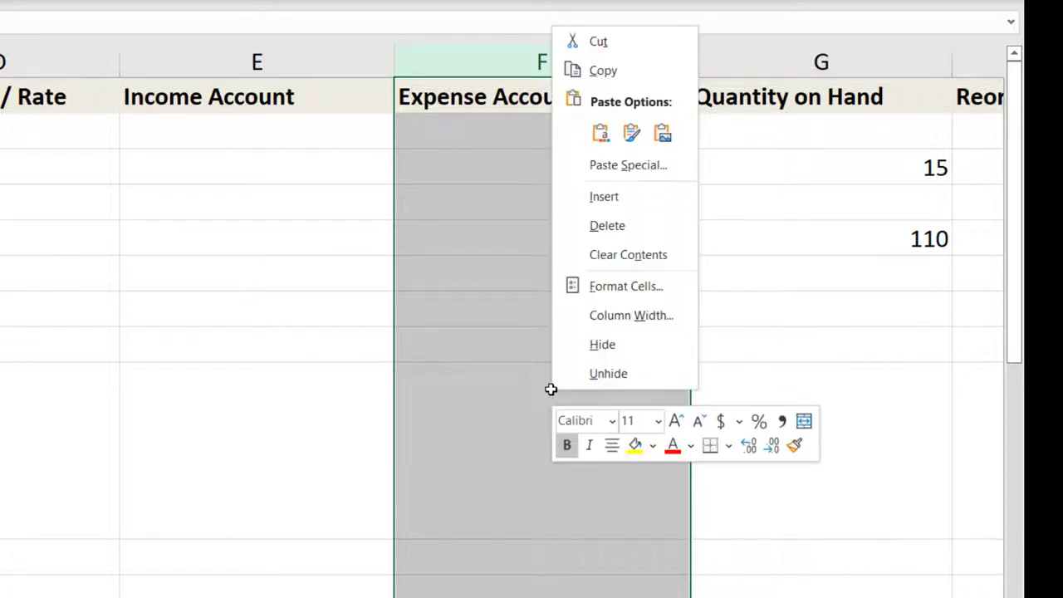
left_click(604, 235)
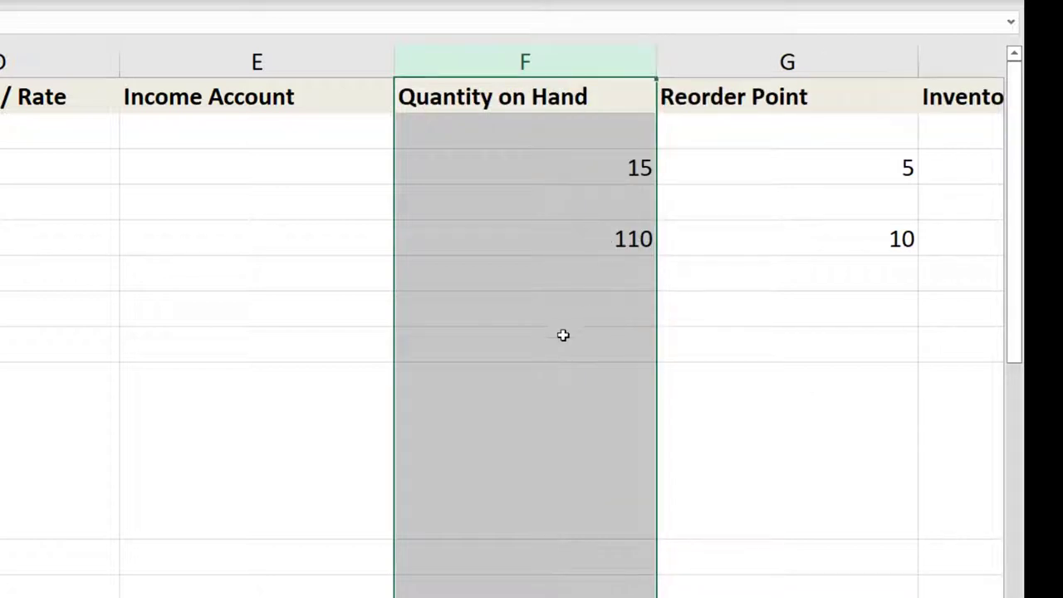
- Delete the Quantity on Hand, Reorder Point, Inventory Asset Account and Quantity as-of Date columns
right_click(556, 358)
left_click(607, 196)
right_click(535, 332)
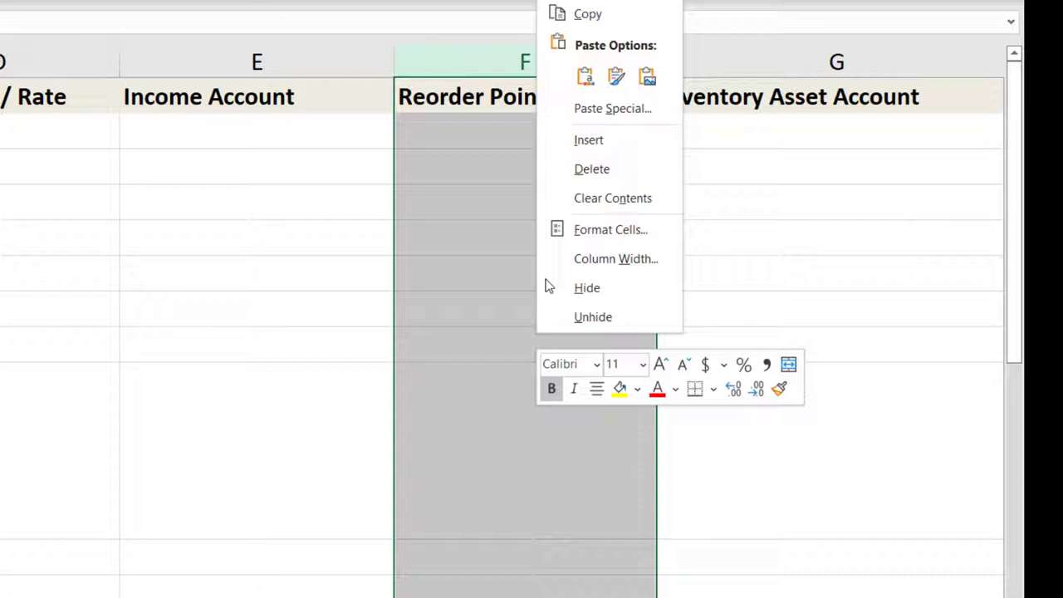
left_click(584, 175)
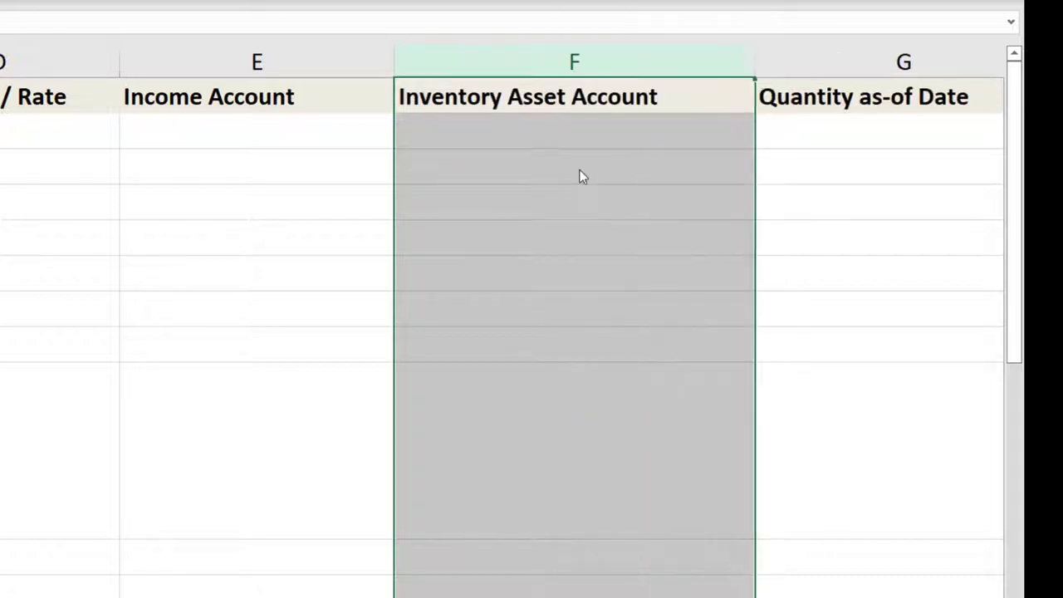
right_click(524, 320)
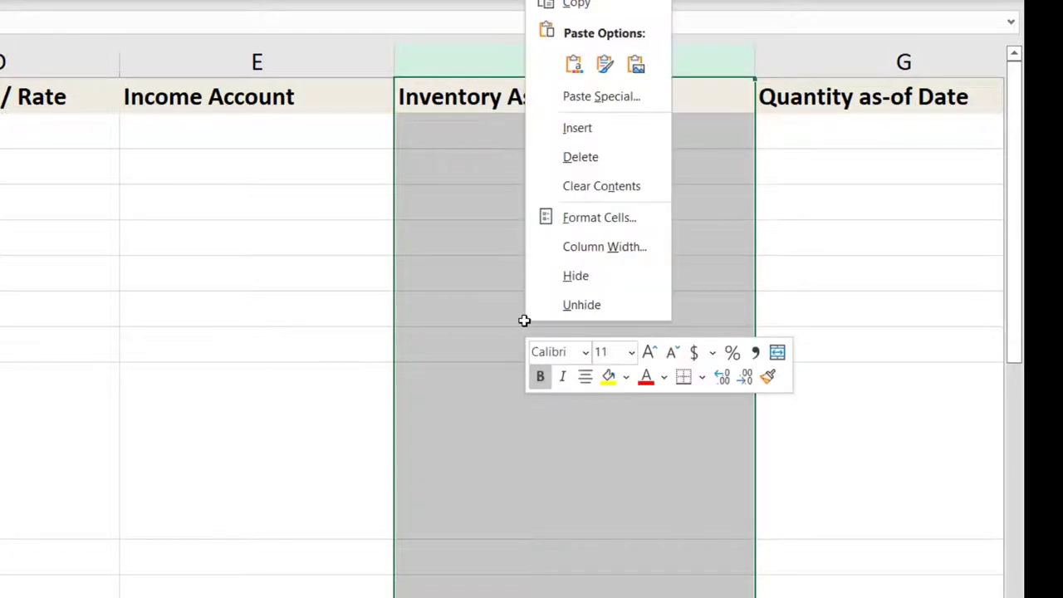
left_click(574, 158)
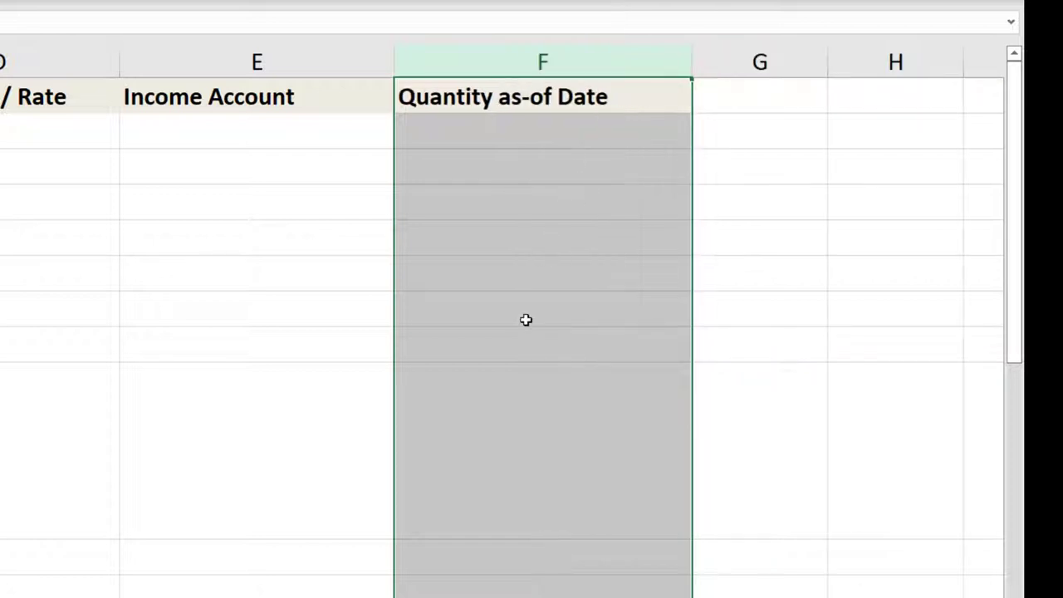
right_click(525, 320)
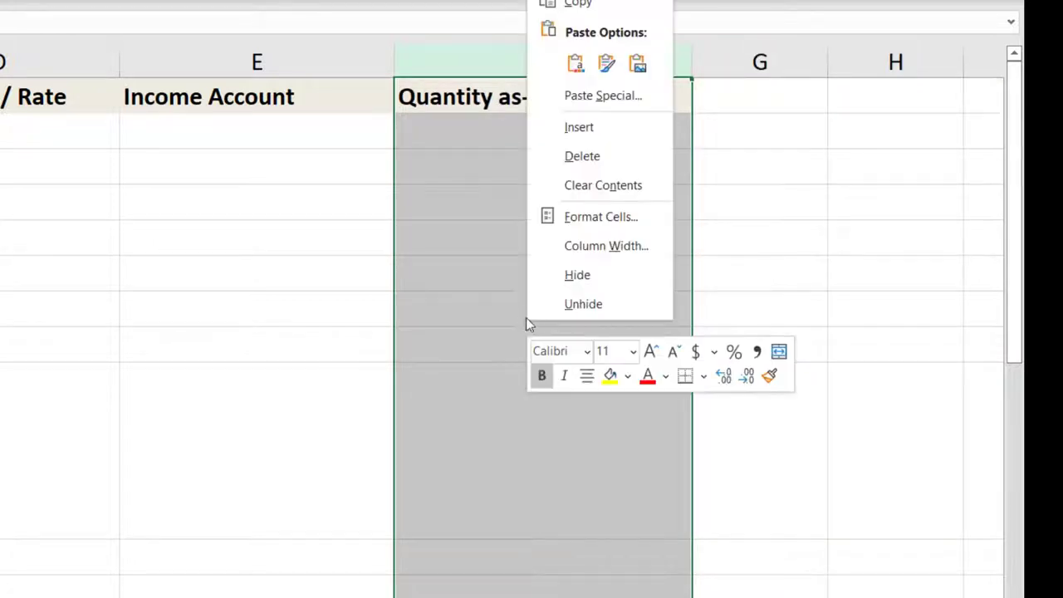
left_click(581, 157)
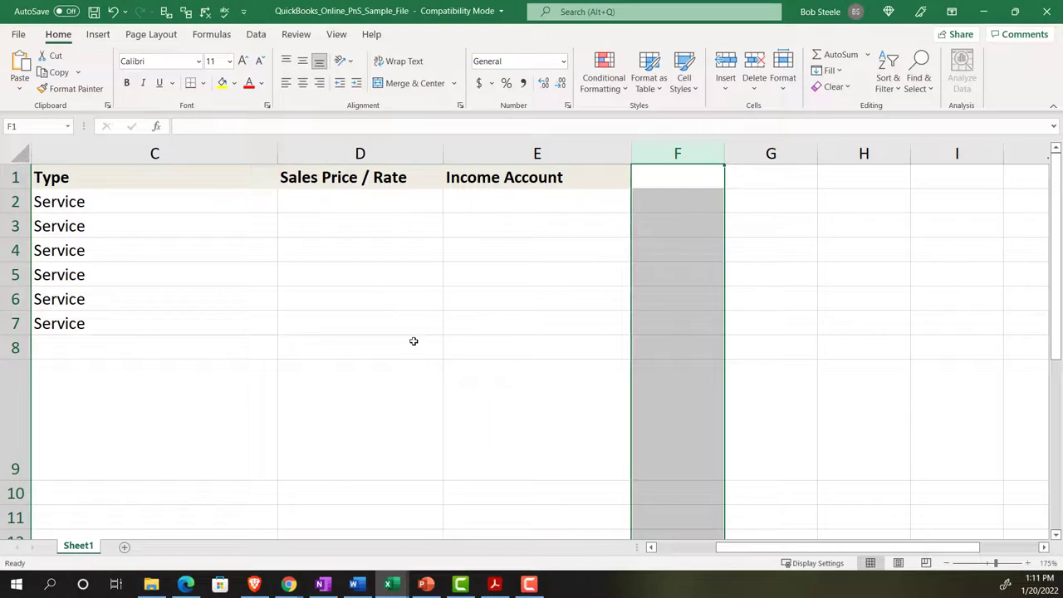
- Delete row 9 with the yellow notice about not importing the file as is
left_click(251, 263)
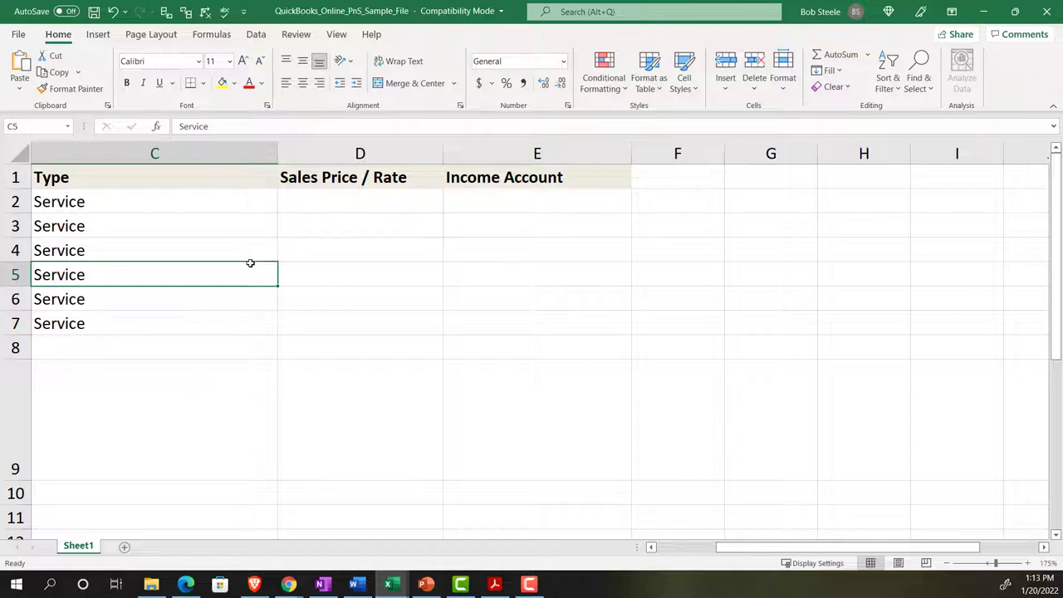
key("Left")
key("Left")
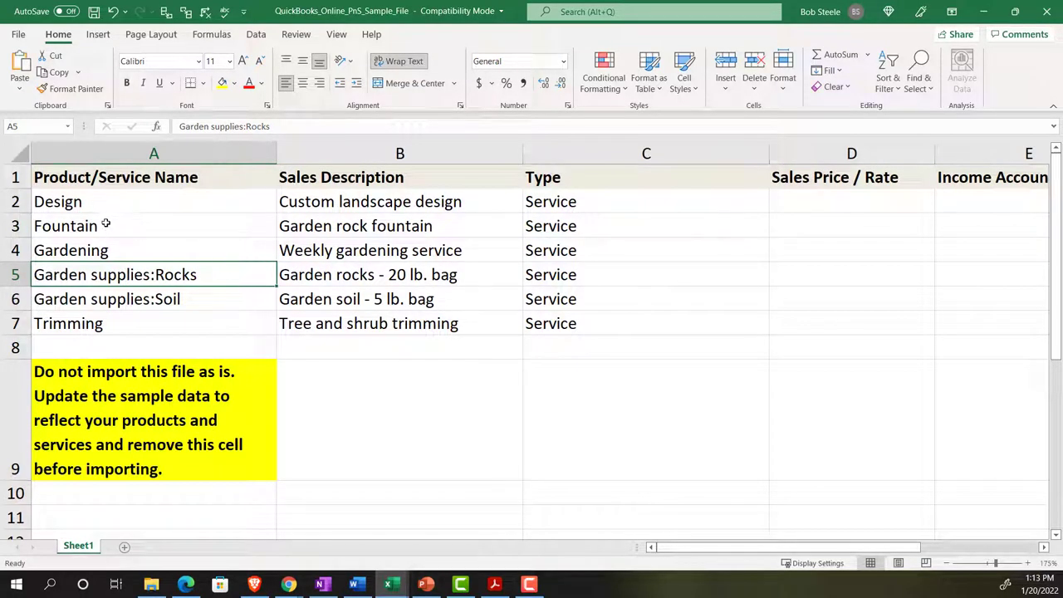
left_click(17, 390)
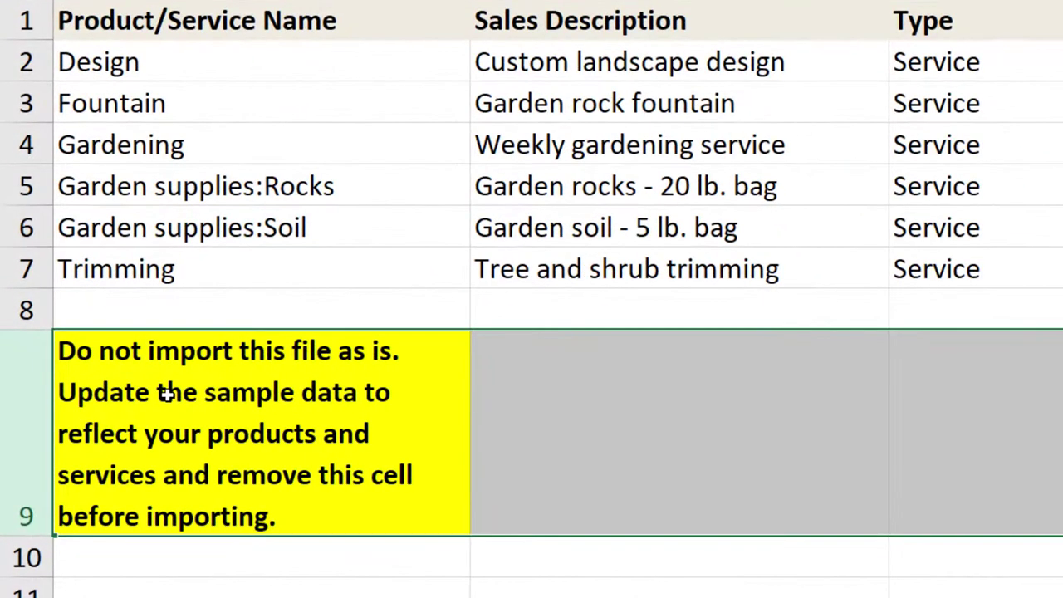
right_click(98, 397)
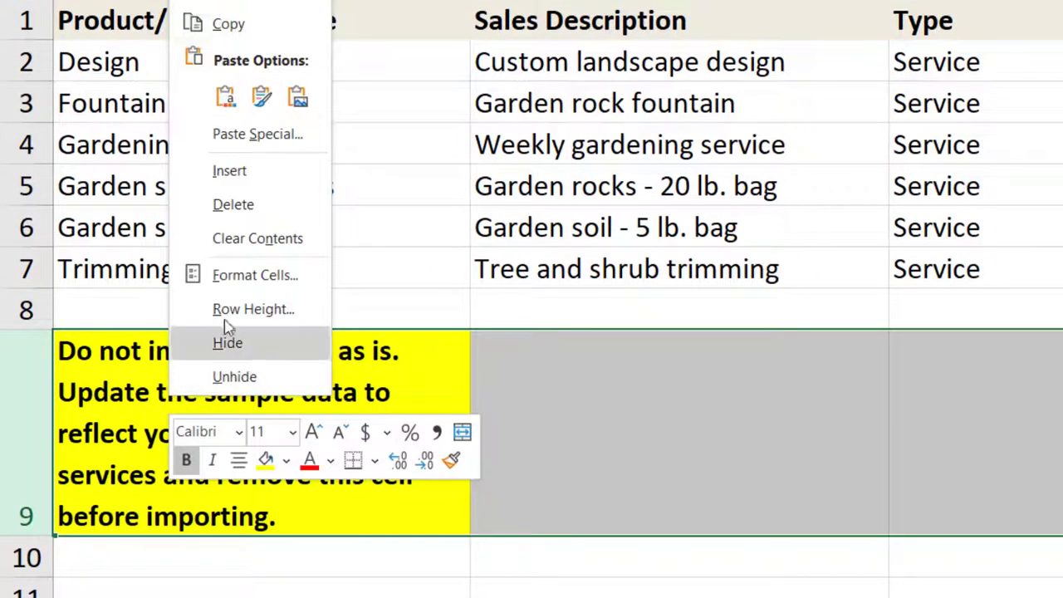
left_click(231, 205)
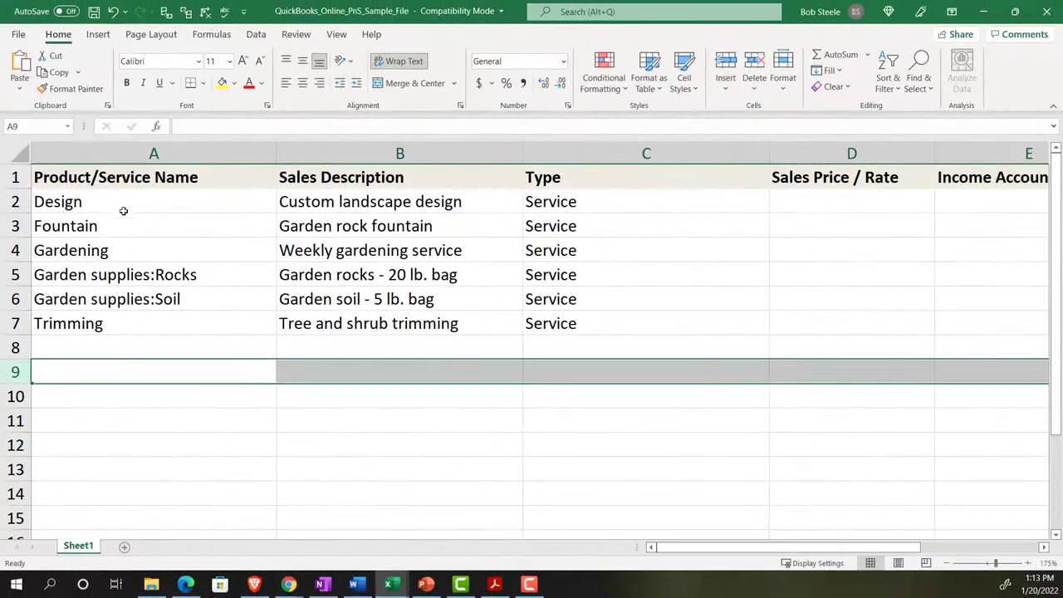
- Clear the sample entries under Product/Service Name and Sales Description in rows 2 to 7
left_click_drag(140, 178, 145, 299)
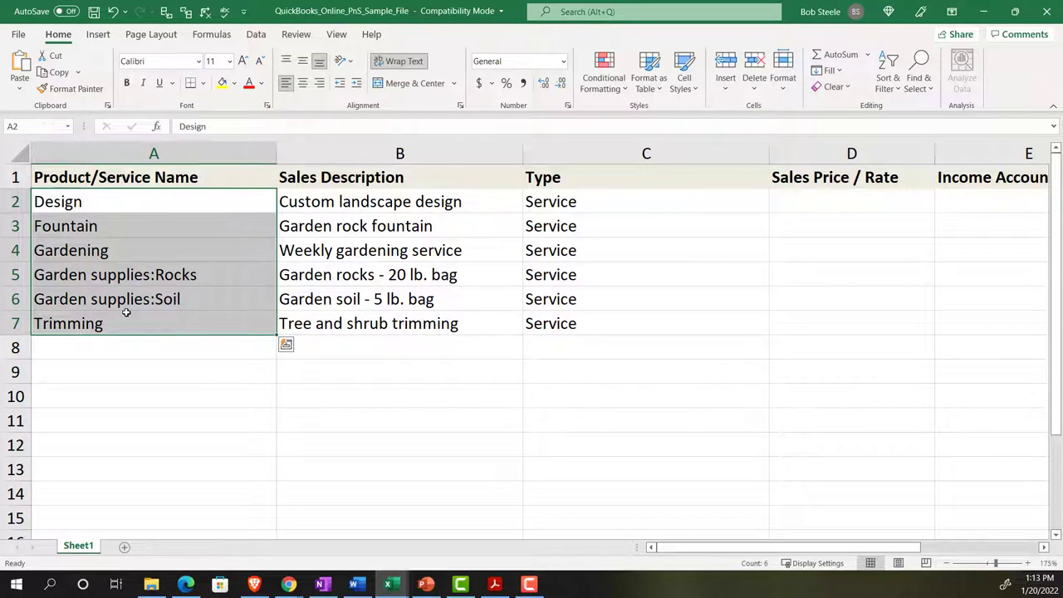
key("Delete")
left_click_drag(366, 202, 373, 316)
key("Delete")
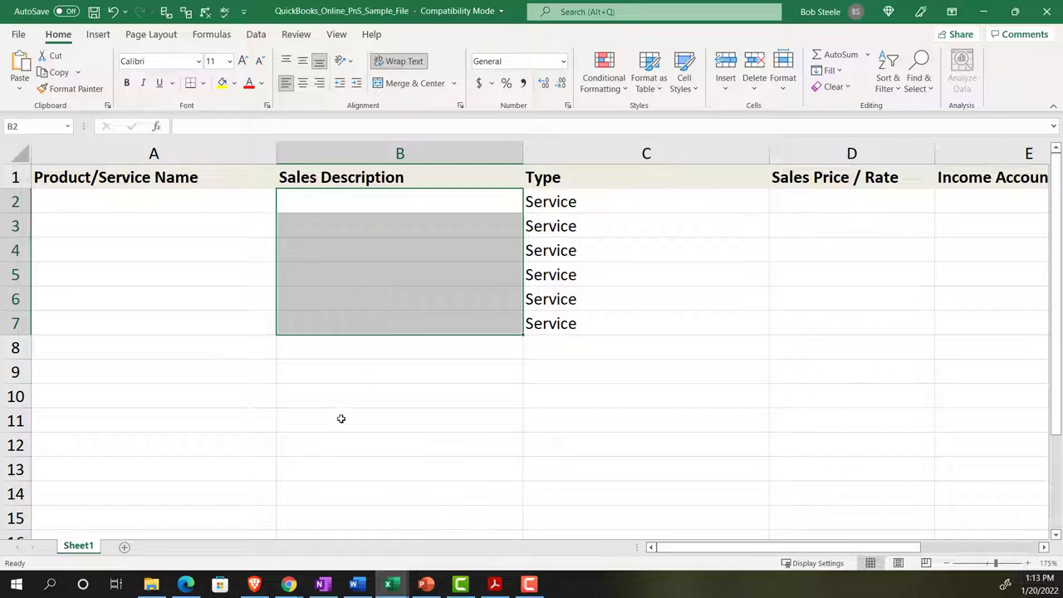
- Copy the four item names from the Service Items Worksheet into the Product/Service Name column of the import file, starting at A2
left_click(392, 584)
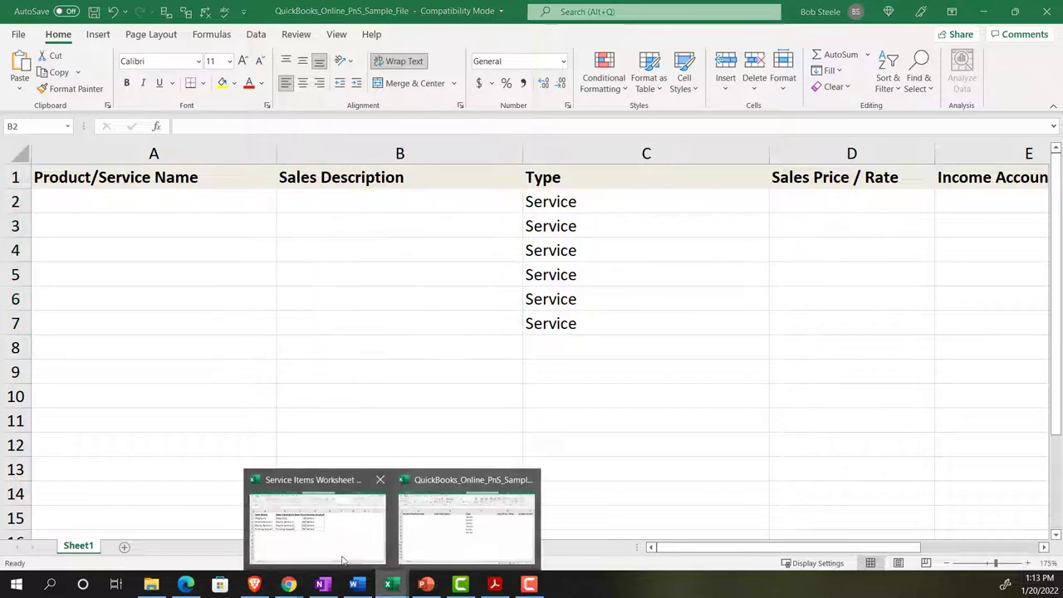
left_click(318, 513)
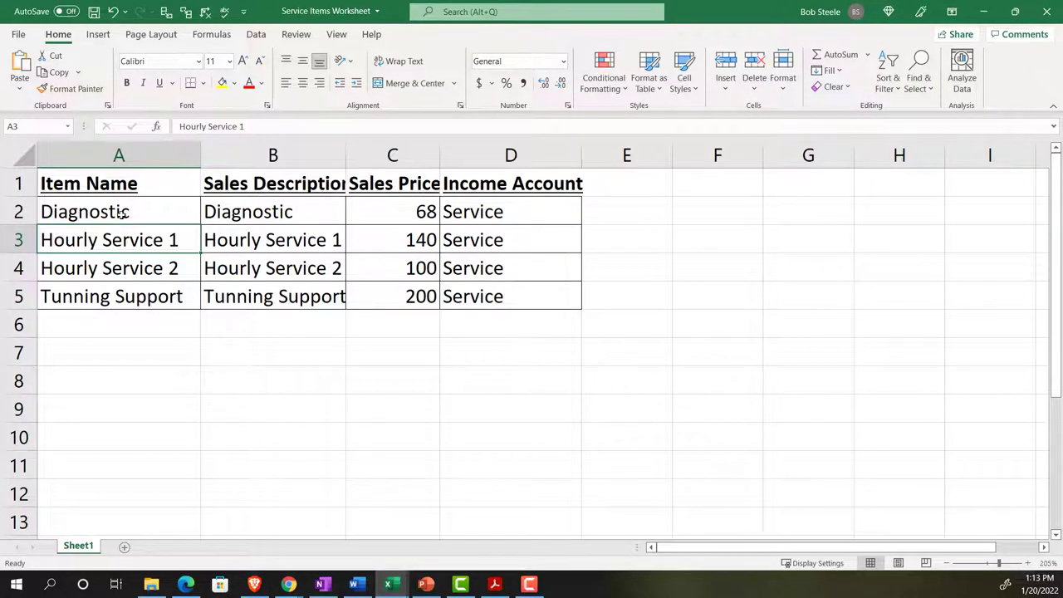
left_click_drag(122, 213, 121, 291)
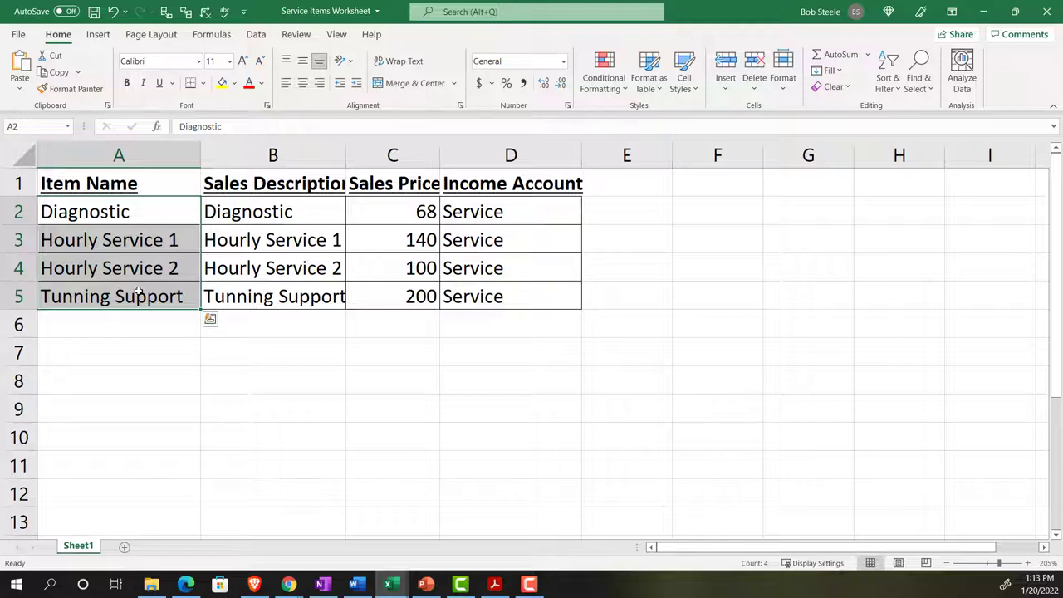
key("ctrl+c")
left_click(392, 584)
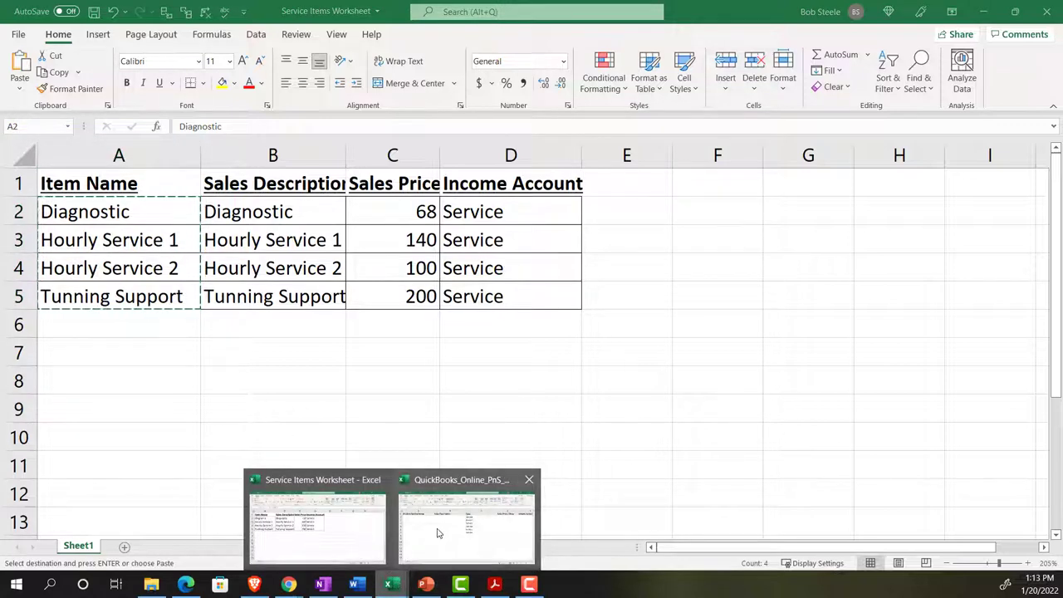
left_click(439, 532)
left_click(97, 200)
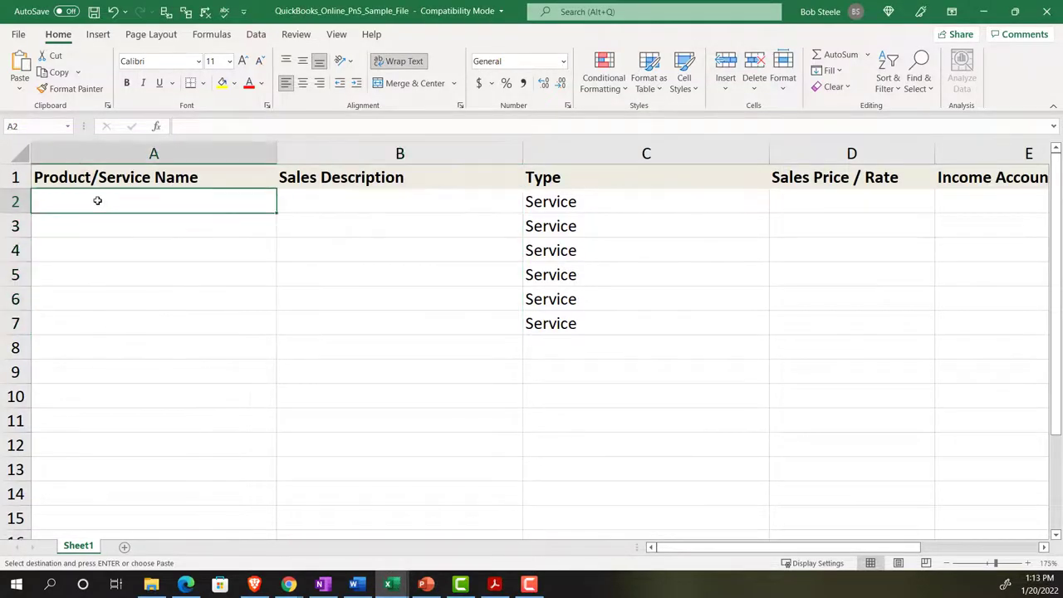
key("ctrl+v")
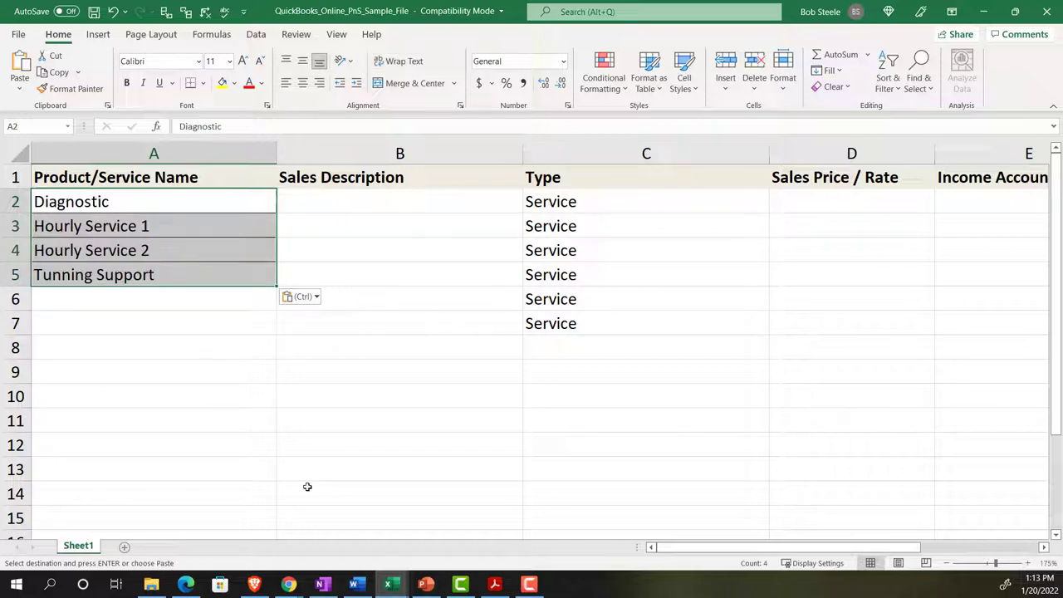
- Copy the worksheet's four sales descriptions into the import file starting at B2, and clear the surplus Type entries in rows 6 and 7
left_click(392, 584)
left_click(360, 516)
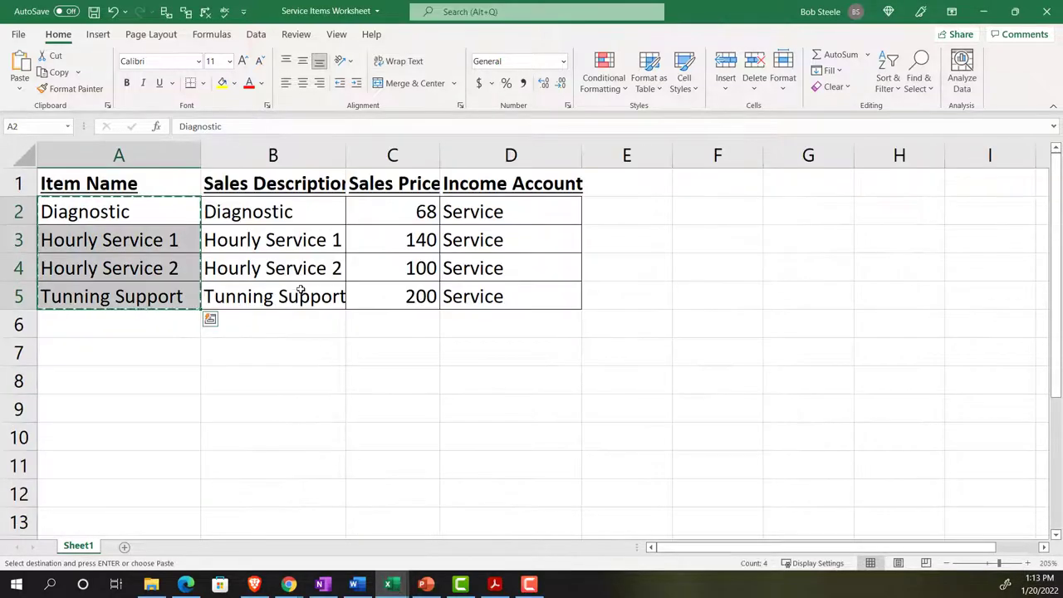
left_click_drag(275, 209, 280, 300)
key("ctrl+v")
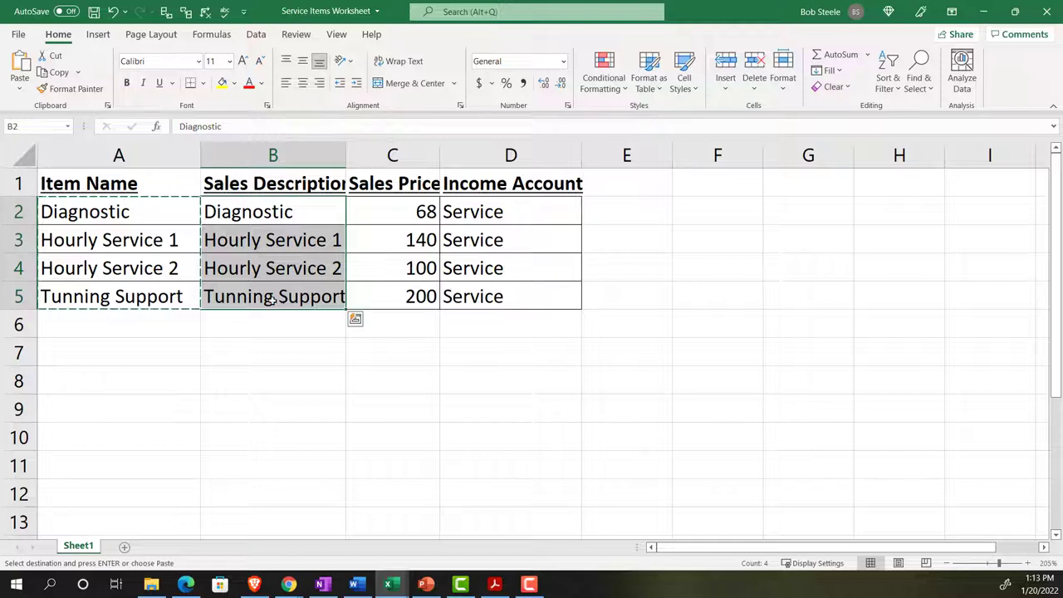
key("ctrl+c")
mouse_move(408, 567)
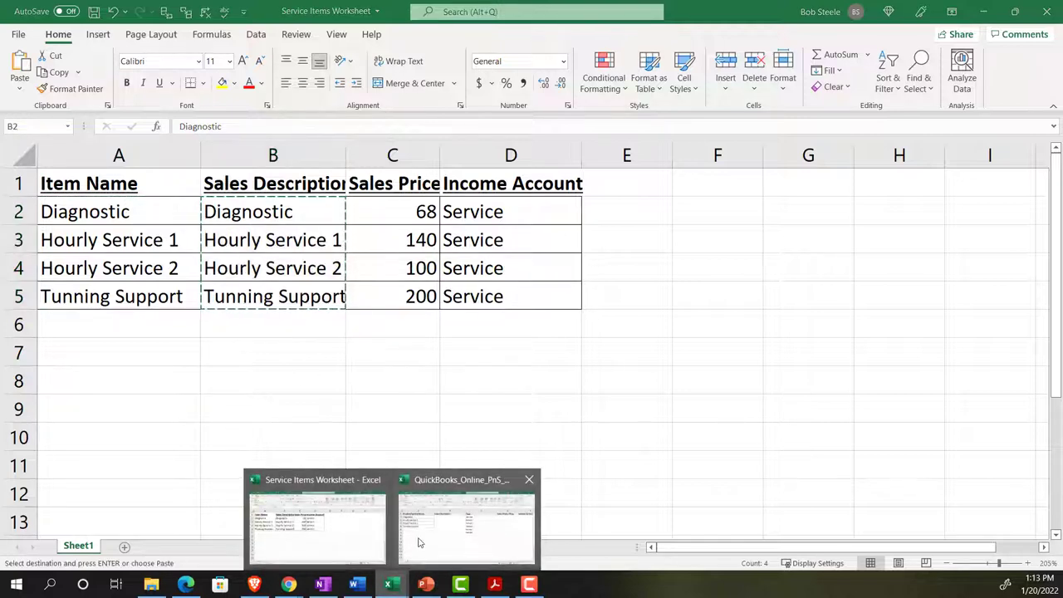
left_click(418, 541)
left_click(332, 208)
key("ctrl+v")
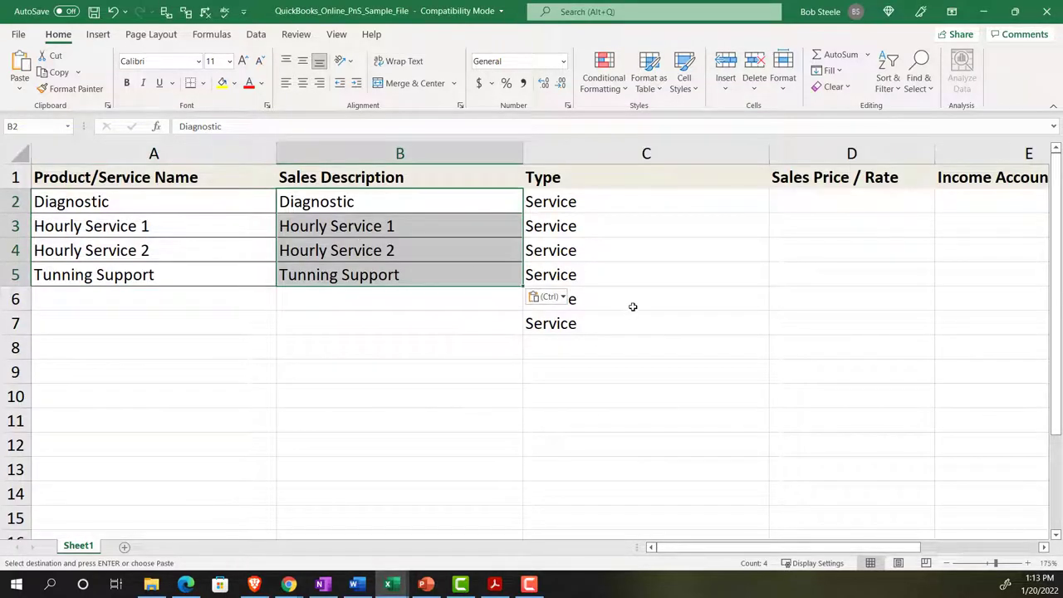
left_click_drag(632, 306, 633, 313)
key("Delete")
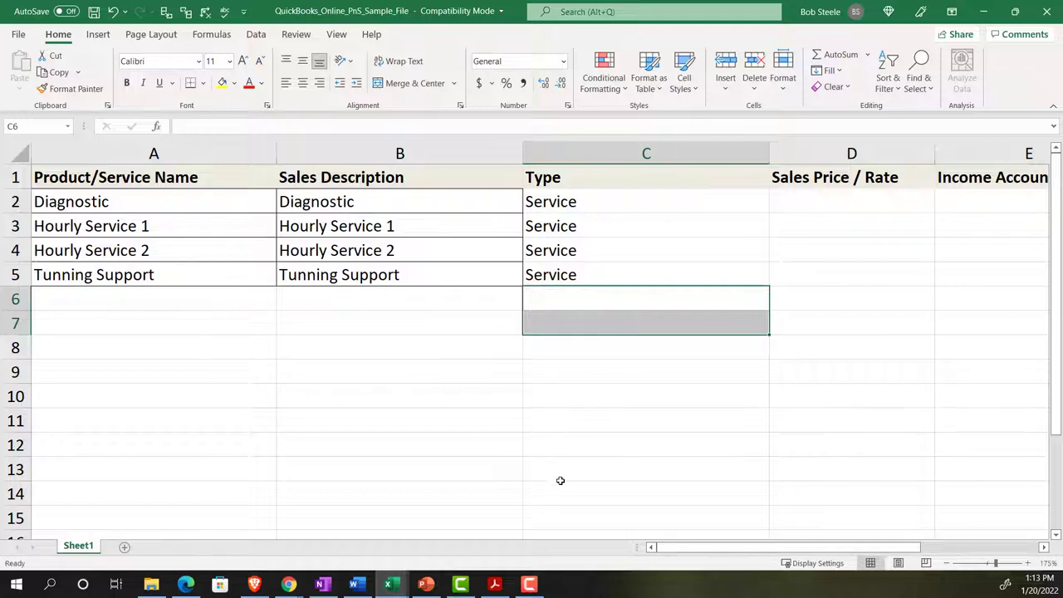
- Copy the four sales prices from the Service Items Worksheet into the Sales Price / Rate column of the import file, starting at D2
left_click(388, 583)
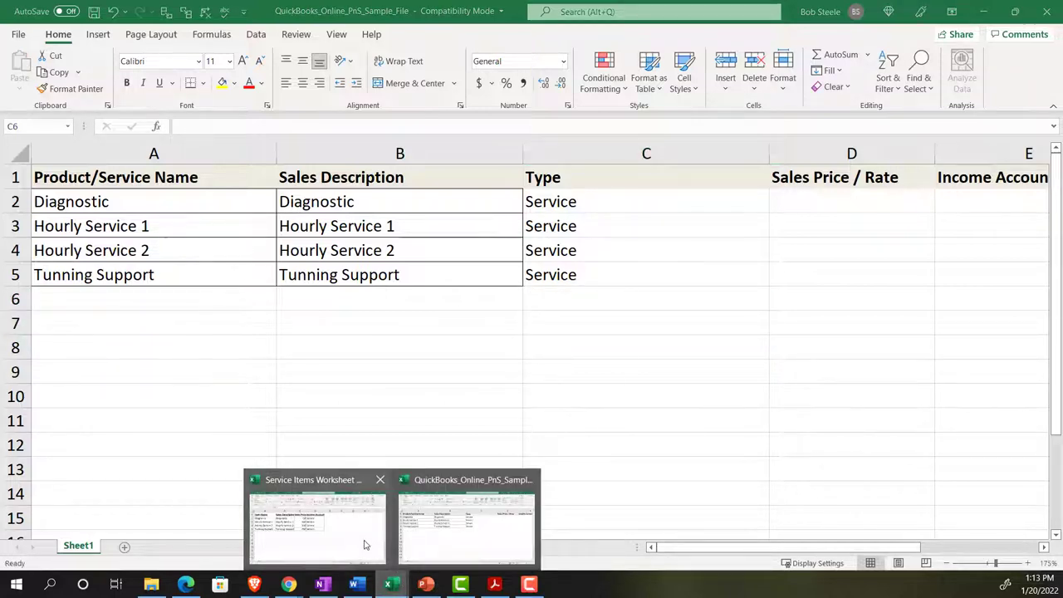
left_click(364, 544)
left_click_drag(408, 212, 404, 296)
key("ctrl+c")
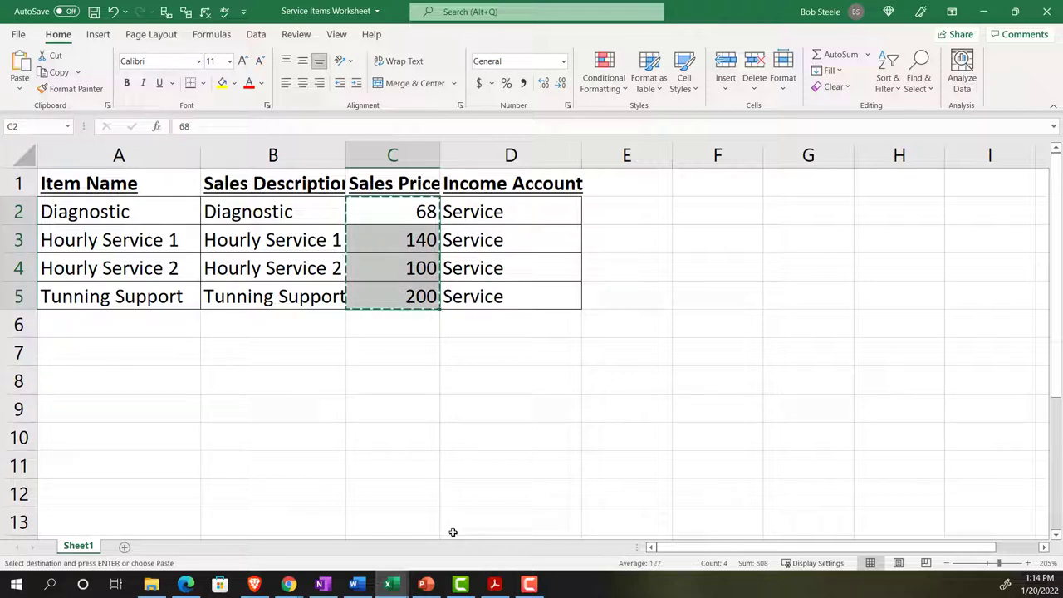
left_click(387, 584)
left_click(470, 508)
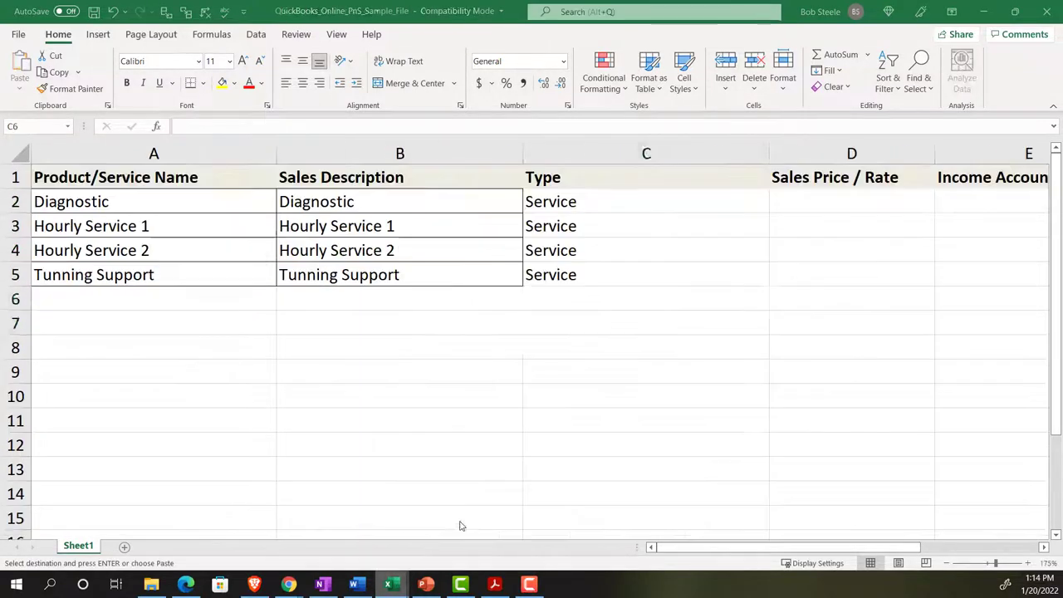
left_click(811, 210)
key("ctrl+v")
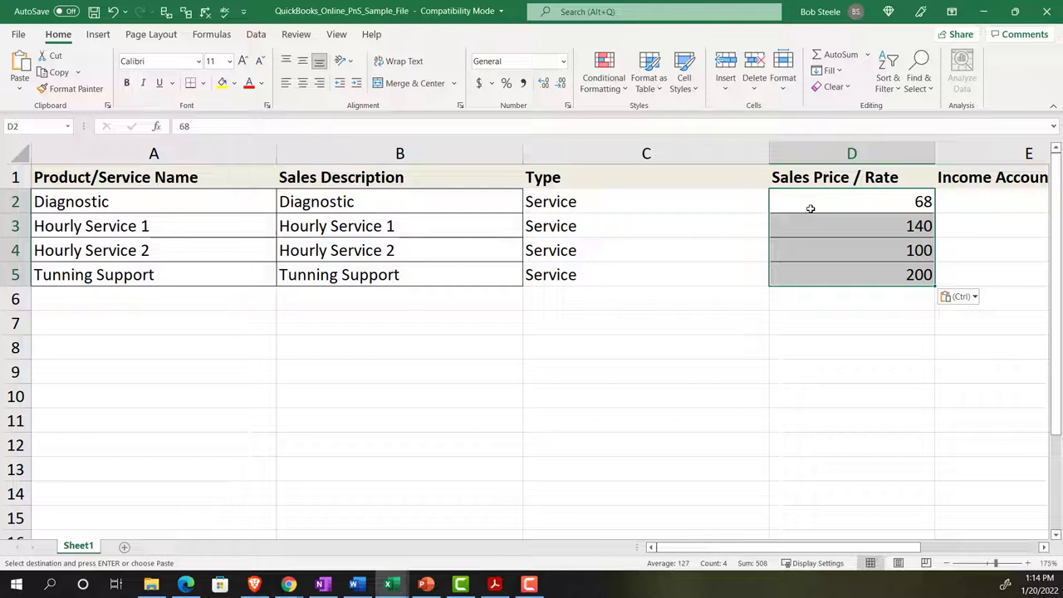
- Enter Service as the Income Account for the Diagnostic item in E2
key("Right")
key("Right")
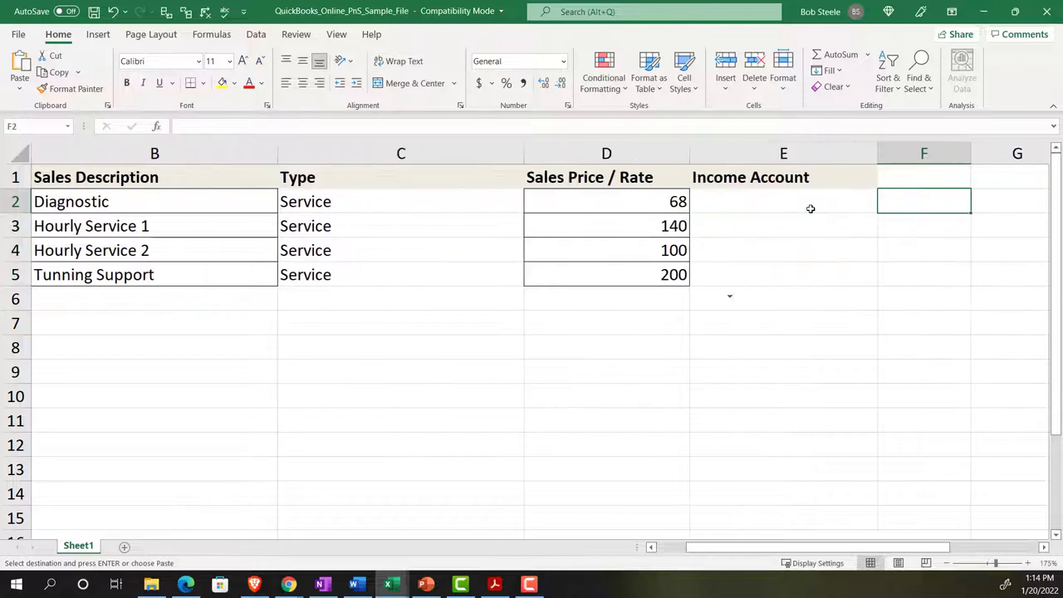
left_click(811, 208)
type("Service")
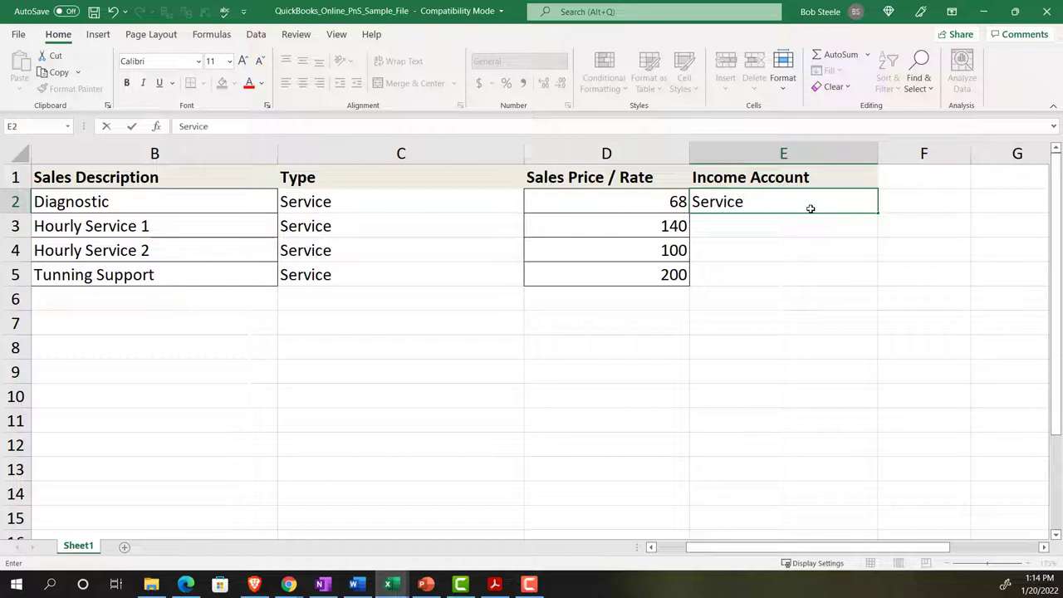
key("Return")
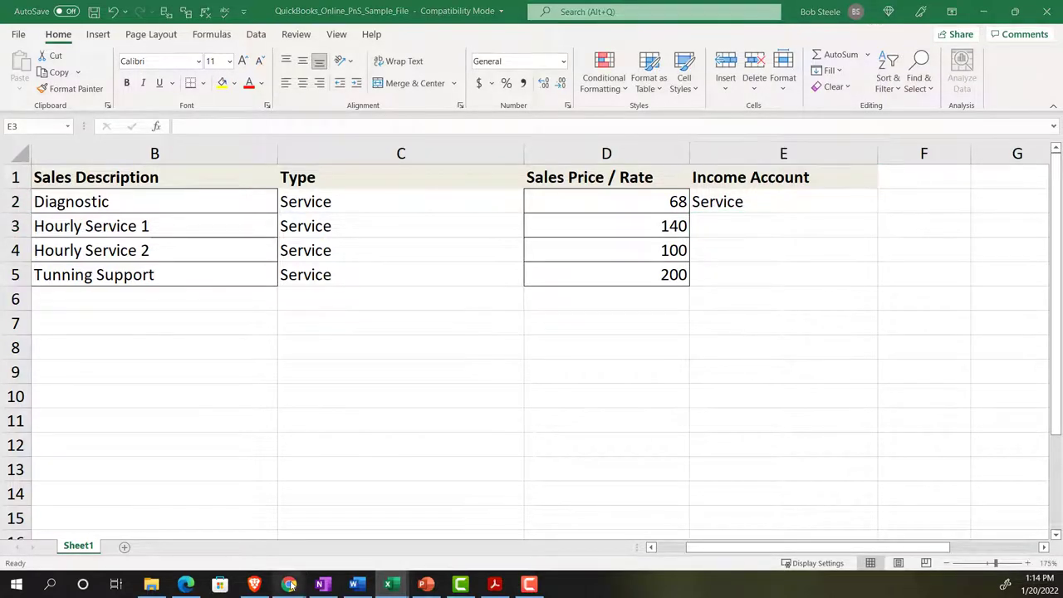
- Switch to QuickBooks Online in Chrome and open the Chart of Accounts in a duplicate of the import tab, closing the import page there
mouse_move(291, 584)
left_click(268, 527)
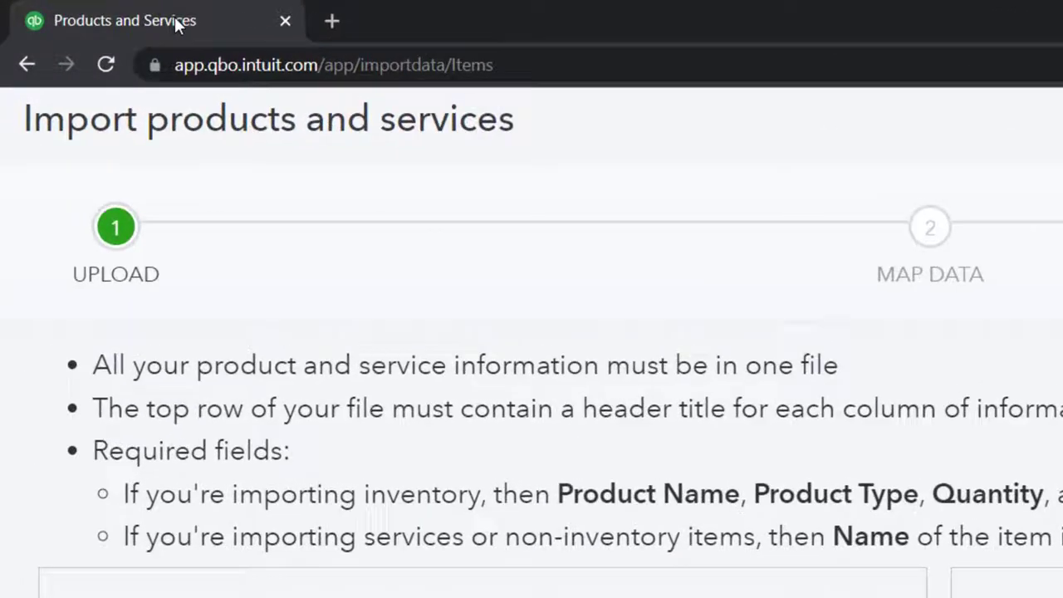
right_click(174, 19)
left_click(215, 196)
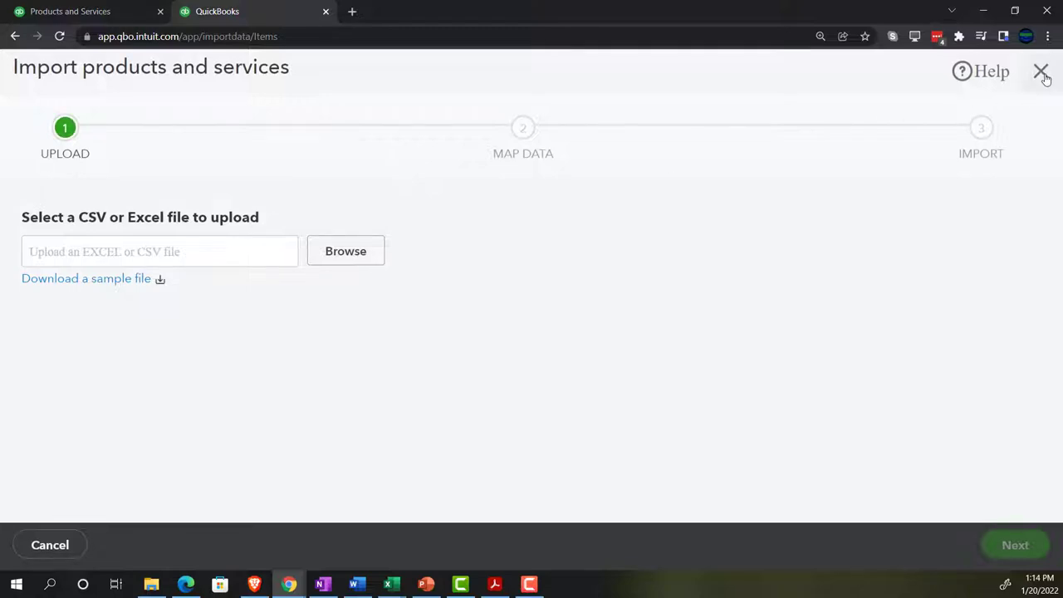
left_click(1042, 74)
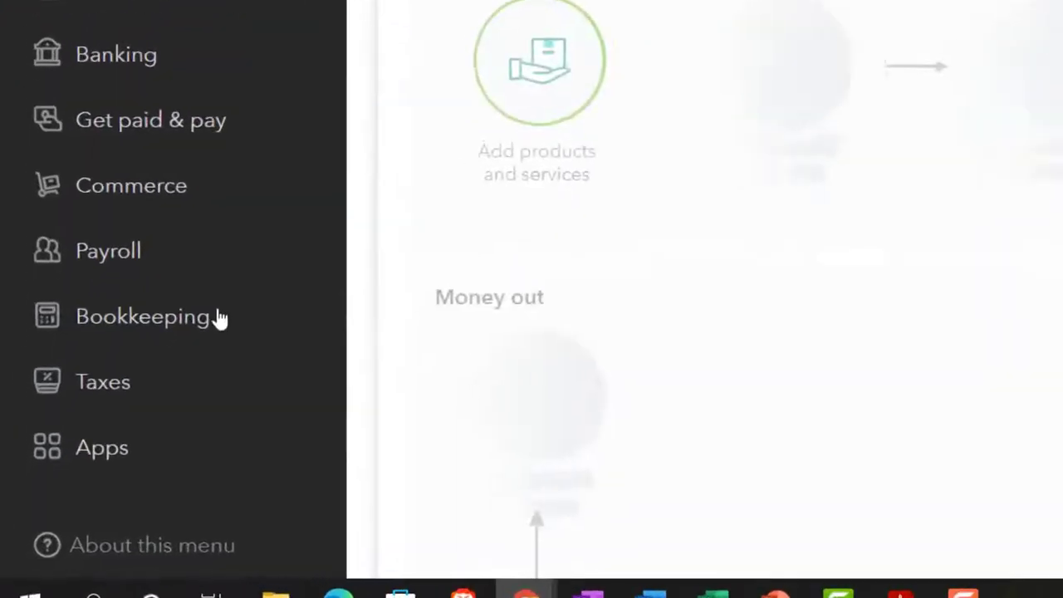
left_click(189, 304)
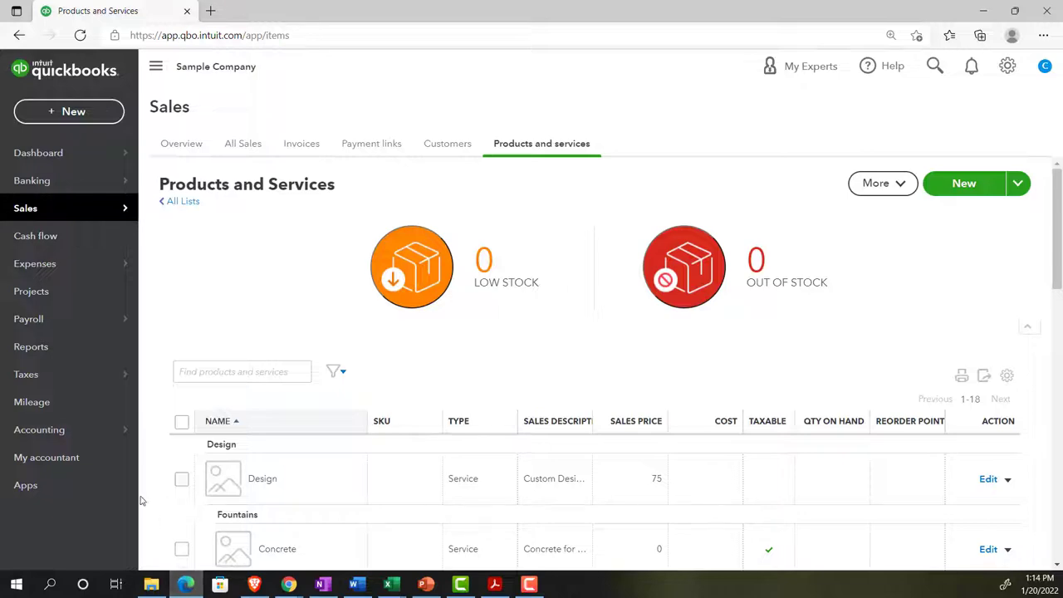
- Open the Chart of Accounts of the Sample Company in the Edge browser
left_click(91, 419)
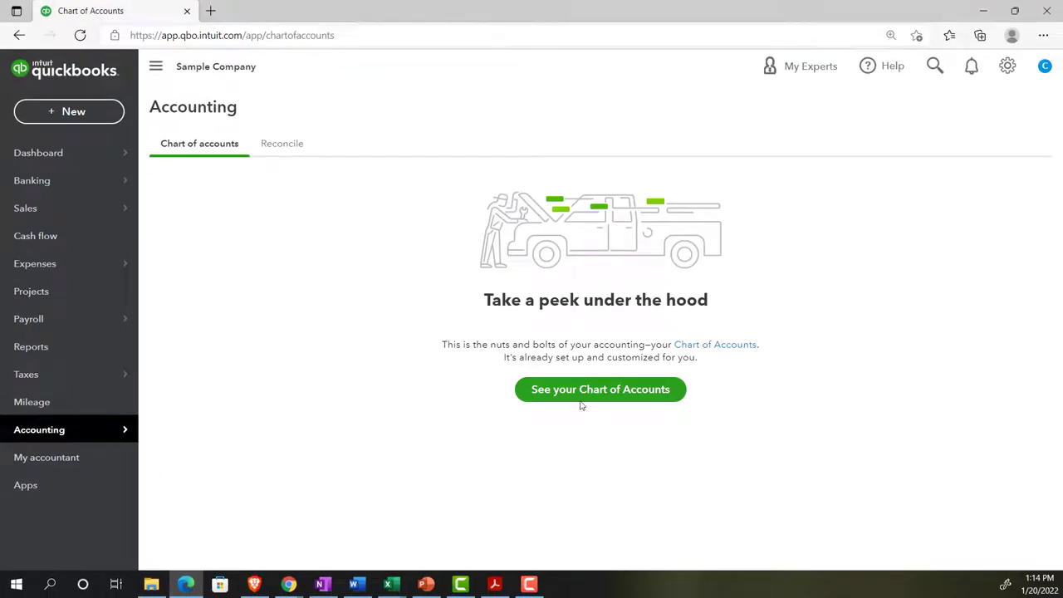
left_click(581, 400)
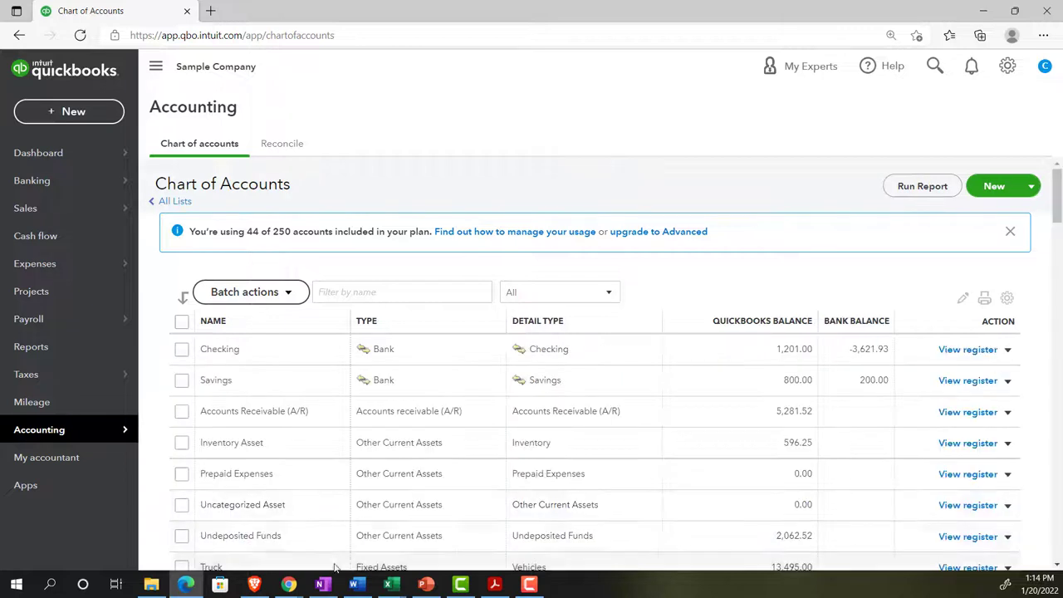
- Switch to Get Great Guitars in Chrome, collapse the navigation menu, and examine the Chart of Accounts down to its income accounts
mouse_move(291, 586)
left_click(240, 523)
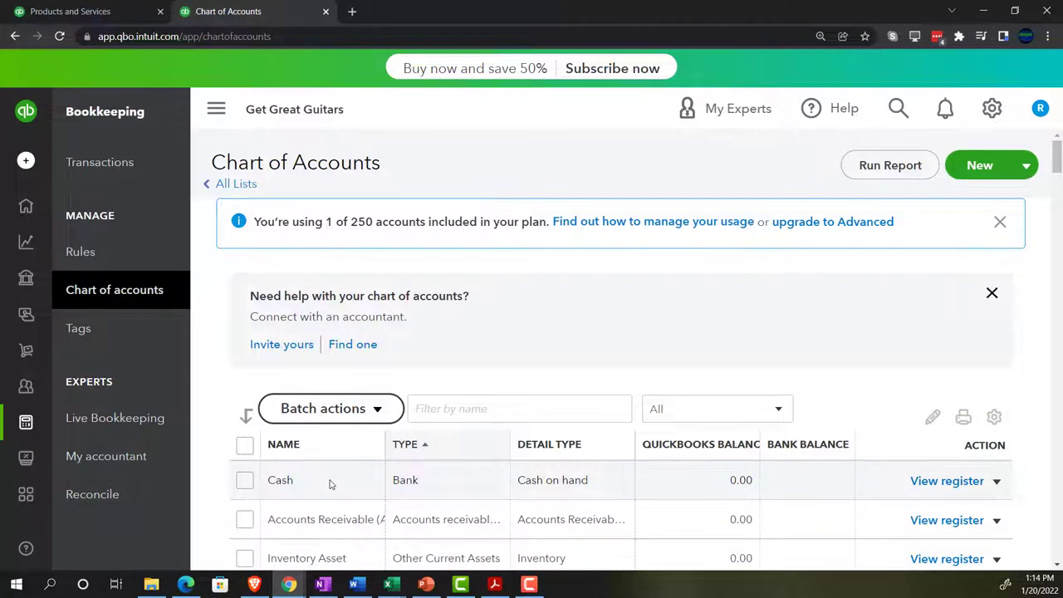
scroll(330, 479, "down", 1)
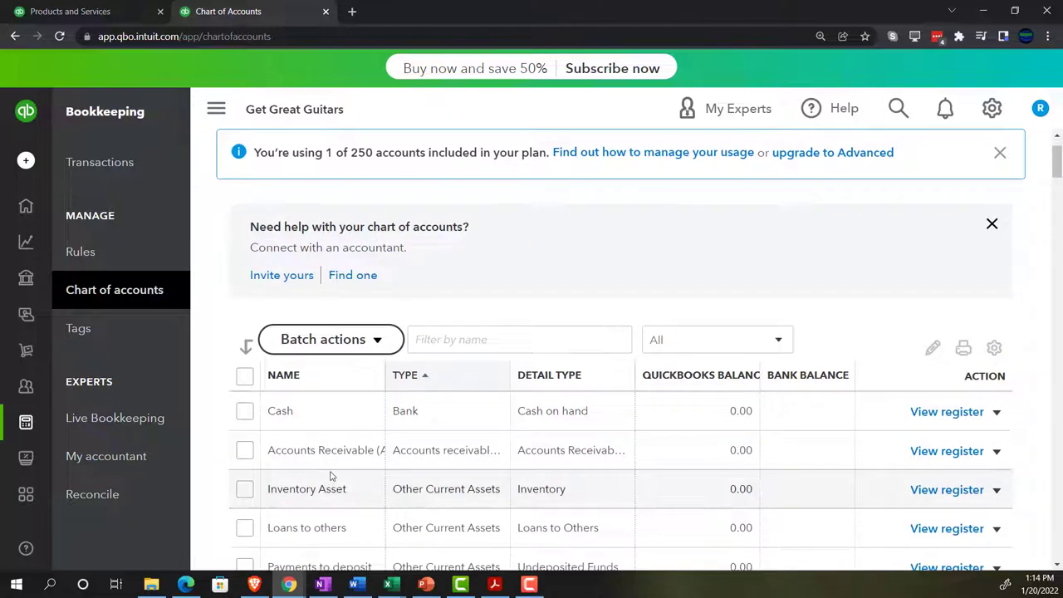
left_click(216, 108)
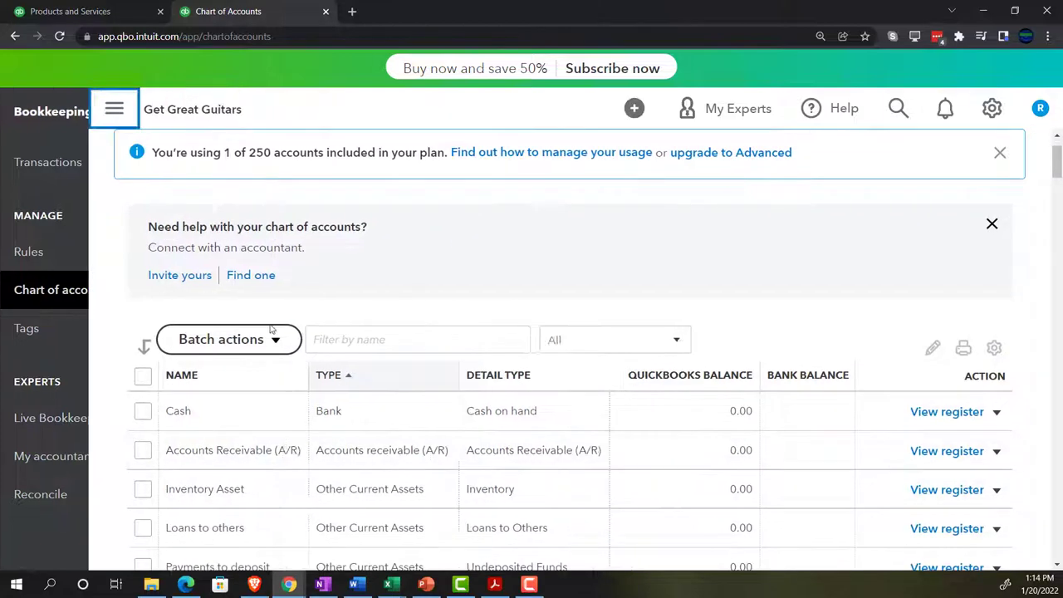
scroll(299, 381, "down", 6)
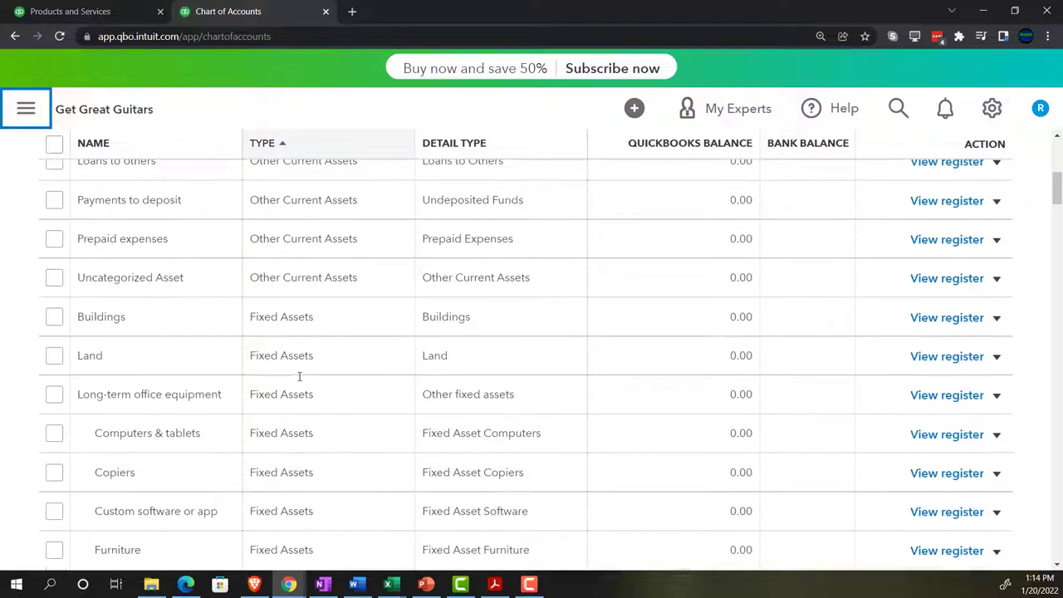
scroll(299, 376, "down", 6)
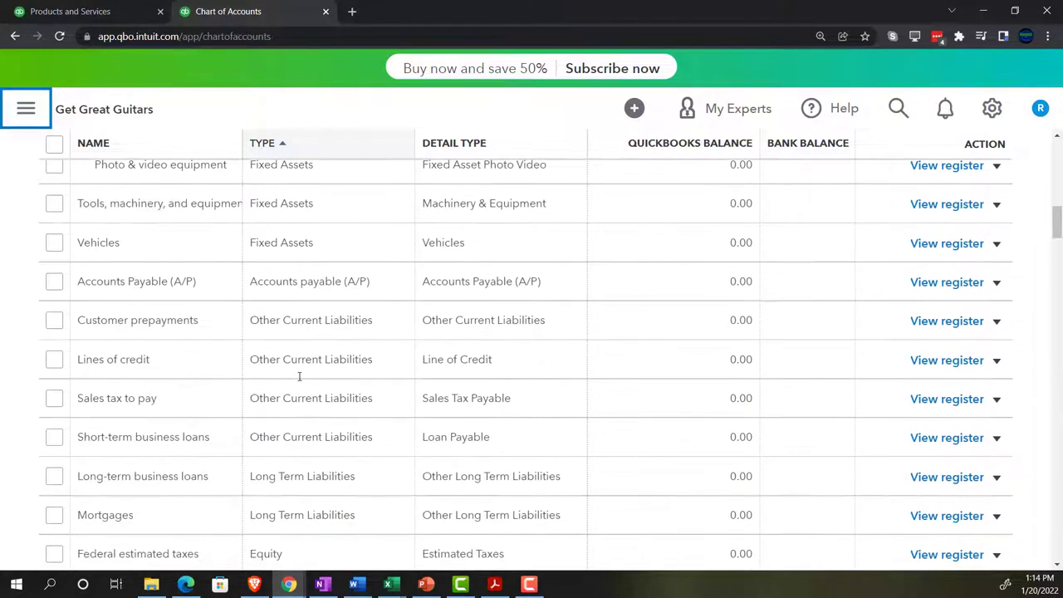
scroll(300, 379, "down", 1)
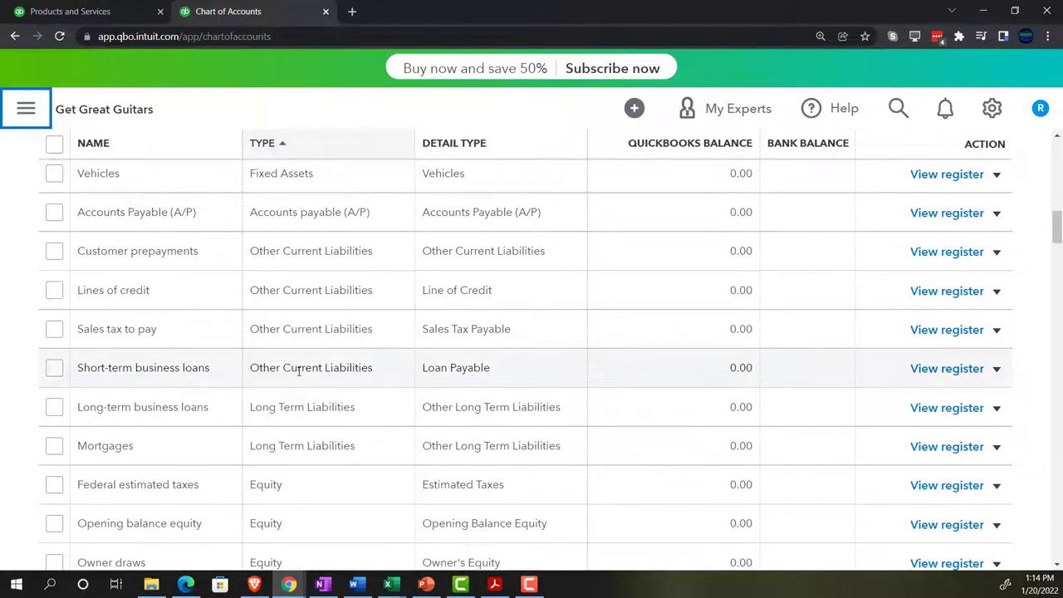
scroll(299, 371, "down", 5)
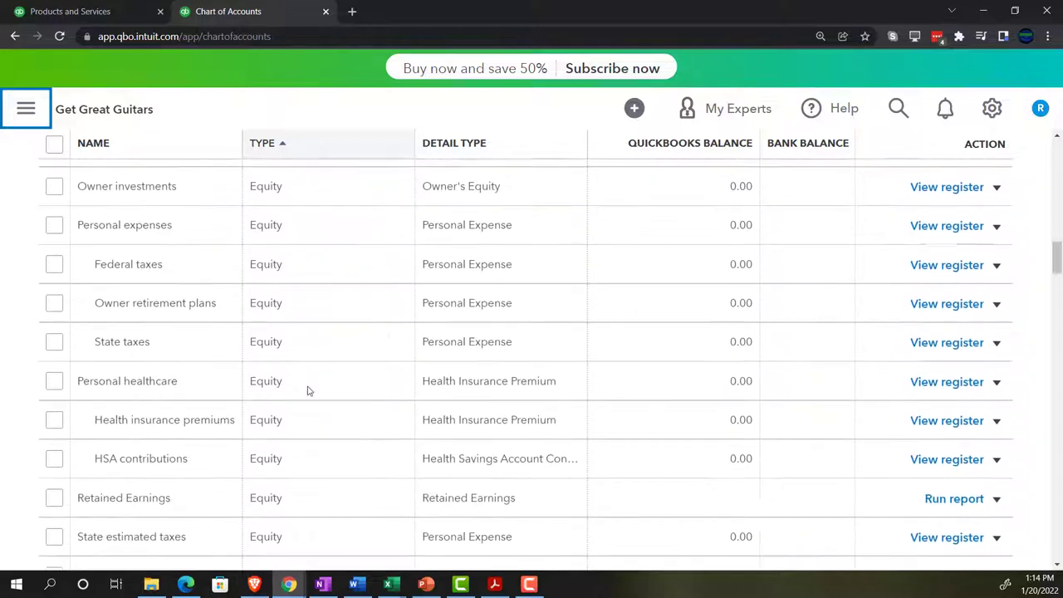
scroll(307, 390, "down", 3)
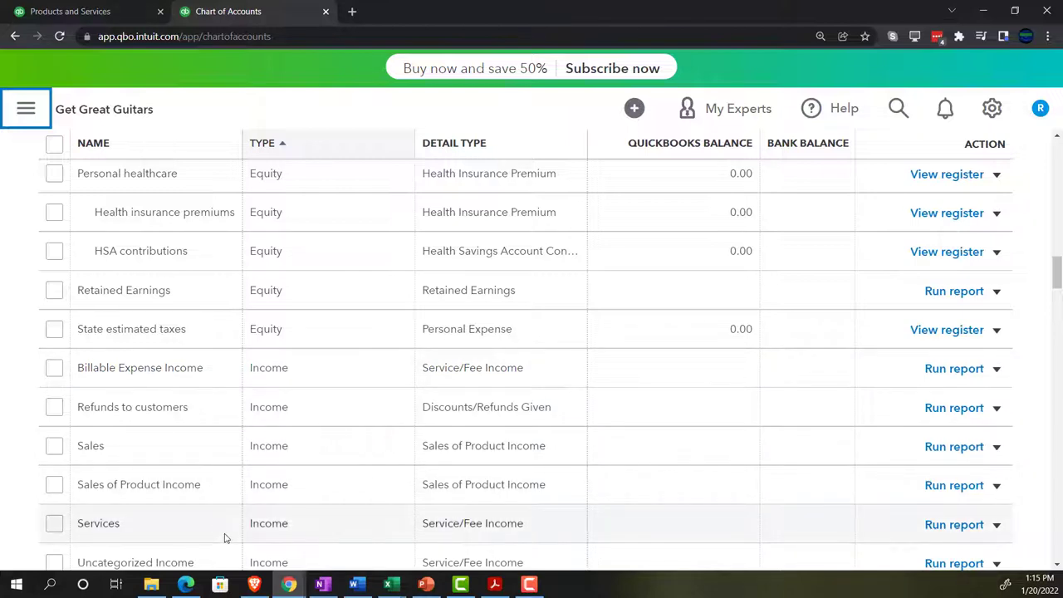
- Switch to the QuickBooks_Online_PnS_Sample_File workbook in Excel and change the Diagnostic item's Income Account in E2 to Services
left_click(388, 584)
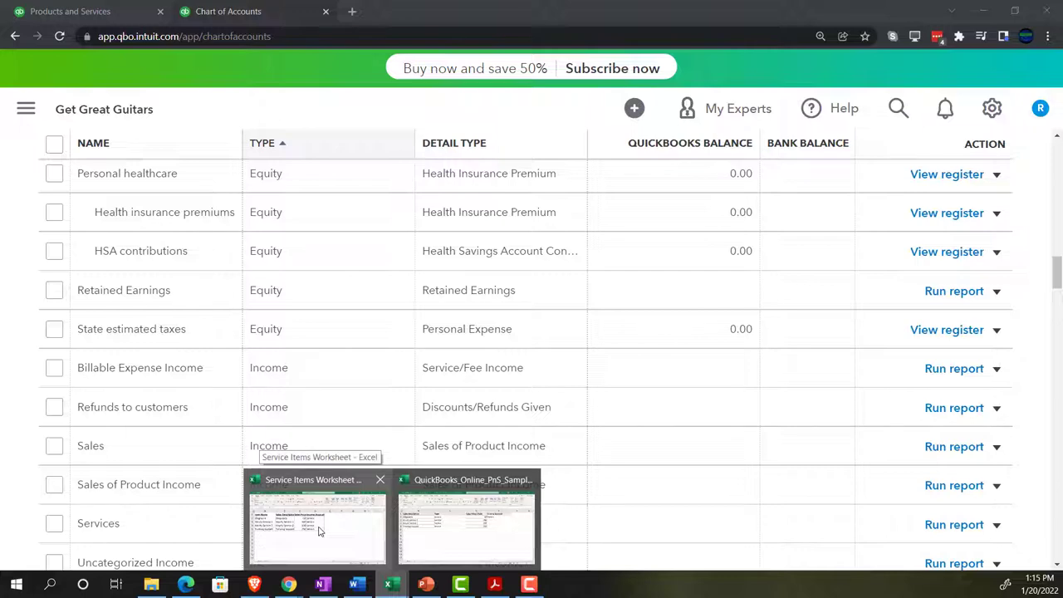
left_click(430, 537)
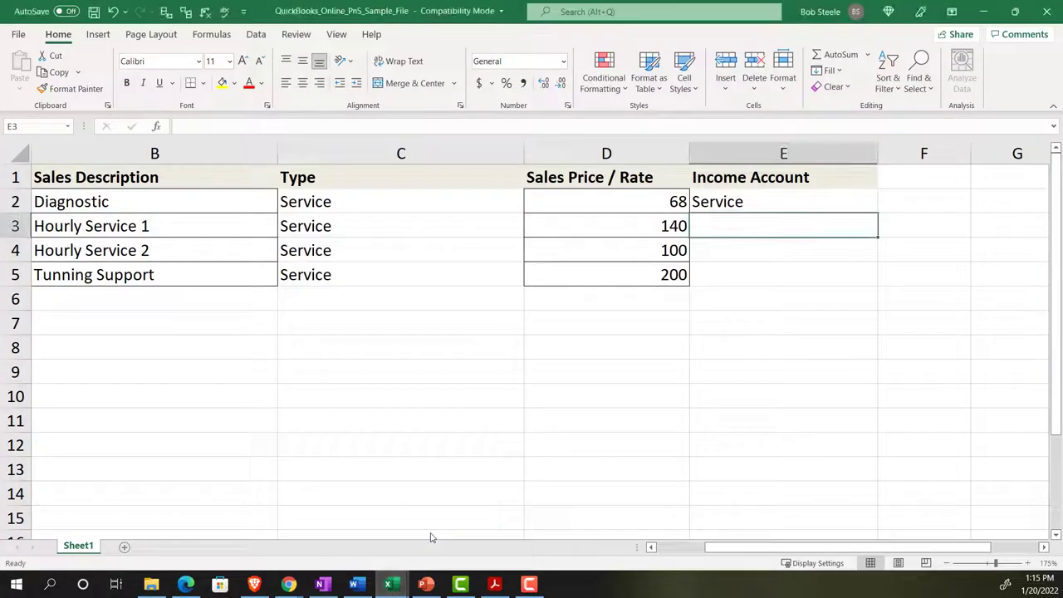
left_click(758, 205)
double_click(758, 206)
type("s")
key("Return")
- Copy the Income Account in E2 to the other three service items in E3:E5
left_click(758, 205)
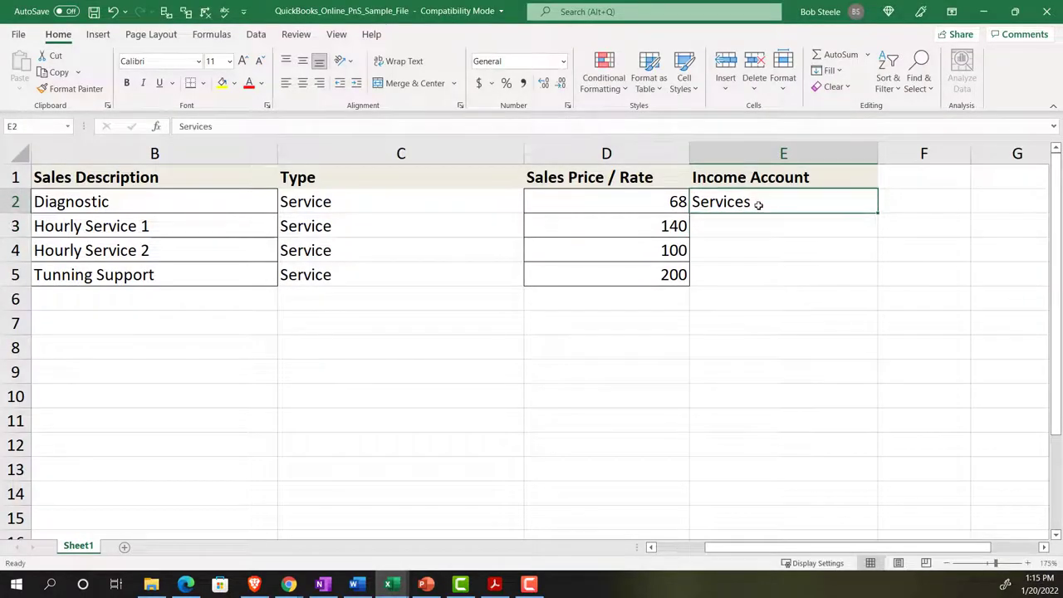
key("ctrl+c")
left_click_drag(756, 230, 756, 266)
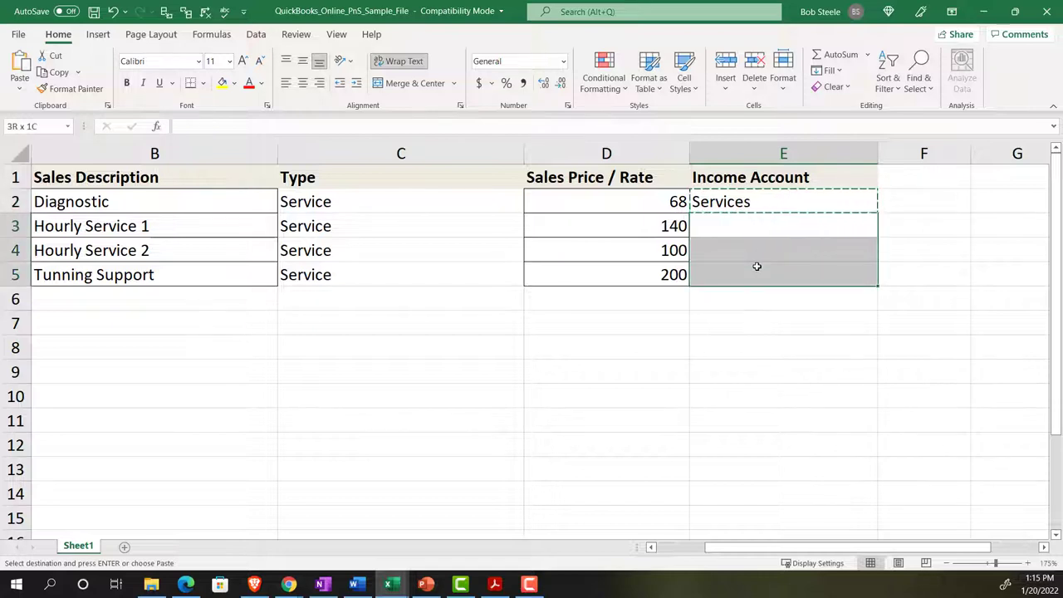
key("ctrl+v")
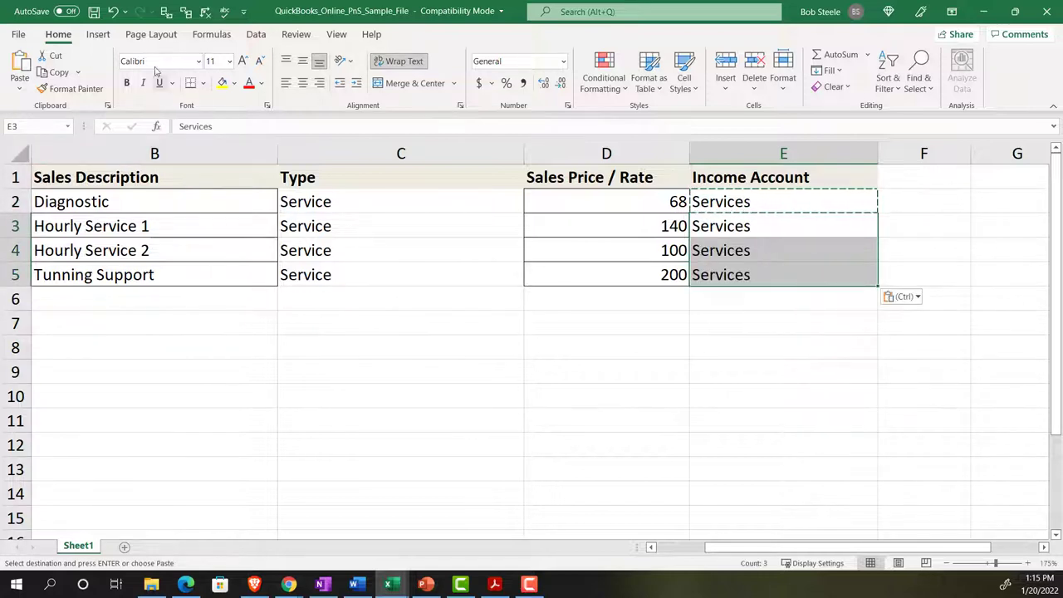
- Save the import workbook, accepting the compatibility notice
left_click(94, 10)
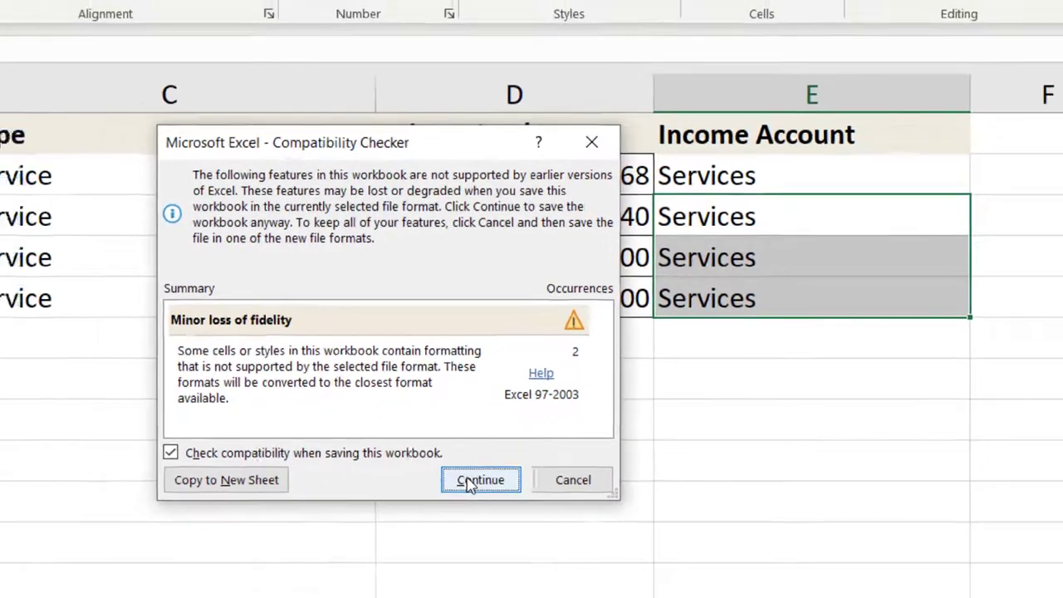
left_click(444, 505)
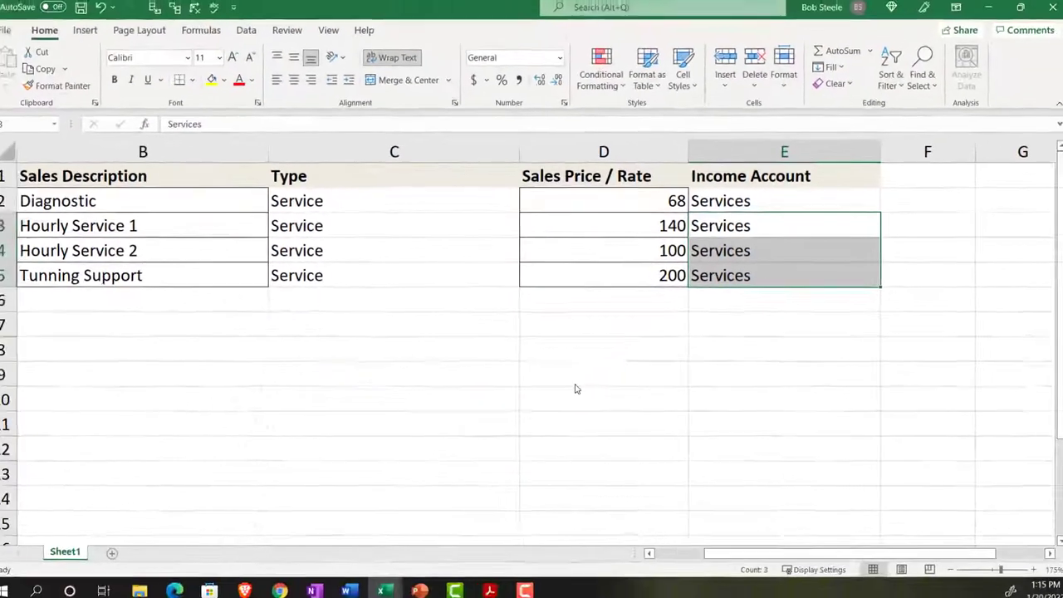
left_click(409, 351)
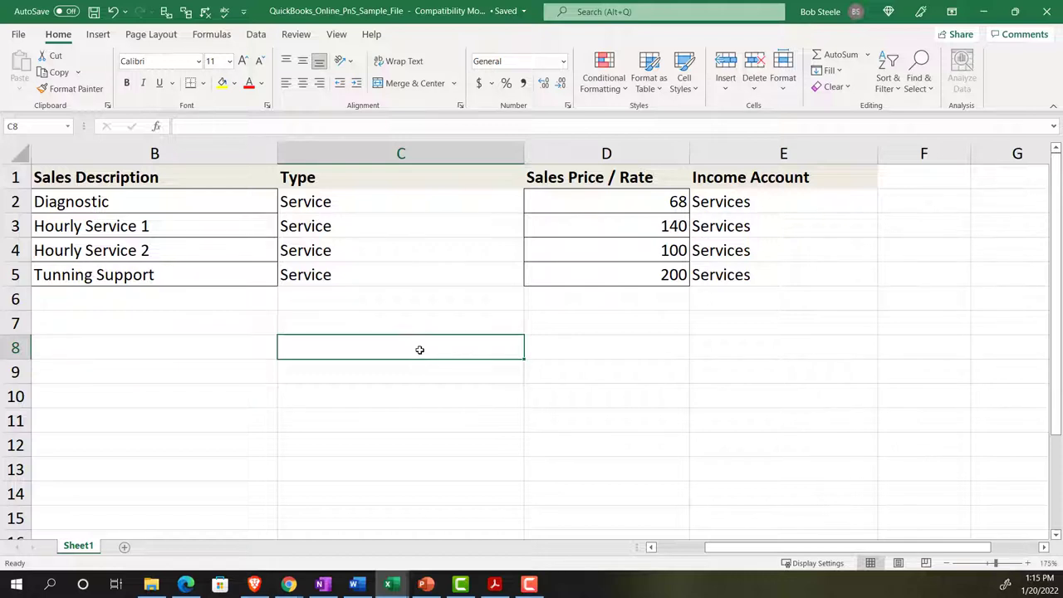
- Start saving a copy of the workbook in the Desktop folder QuickBooks Online > New Compnay Section > New Company File
left_click(18, 34)
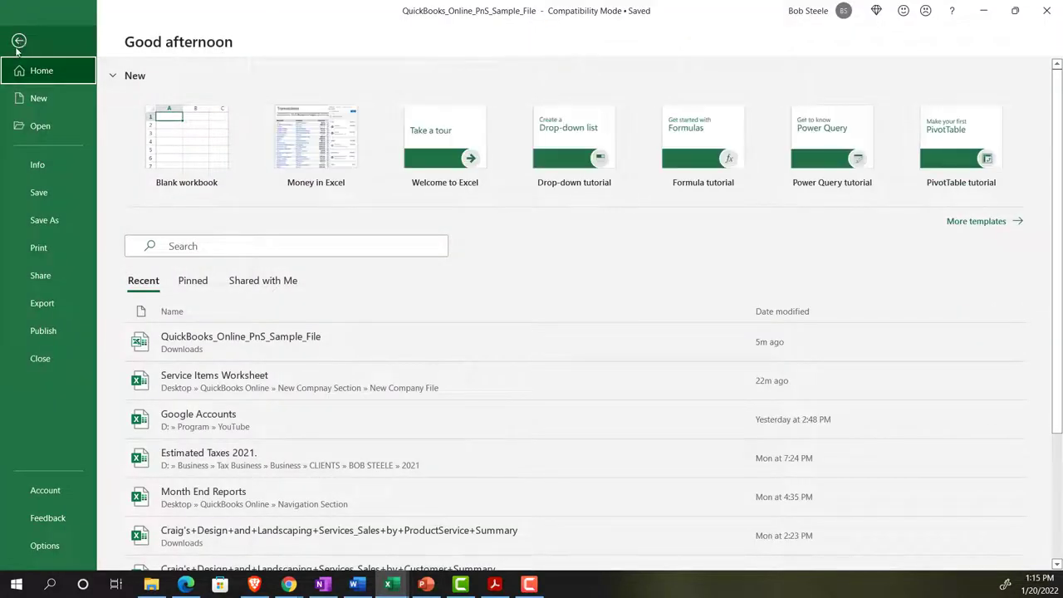
left_click(42, 222)
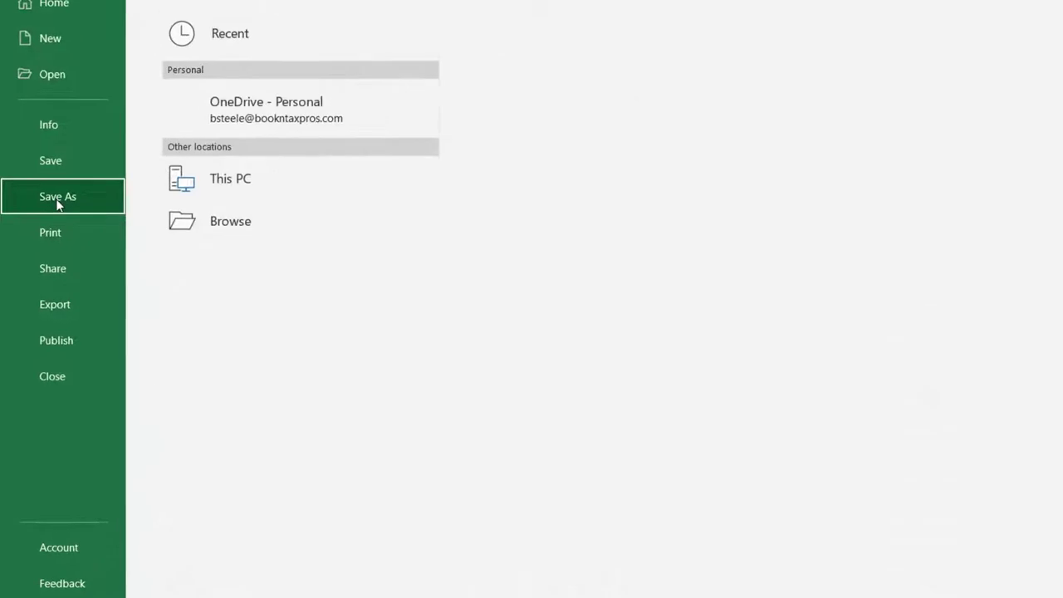
left_click(232, 271)
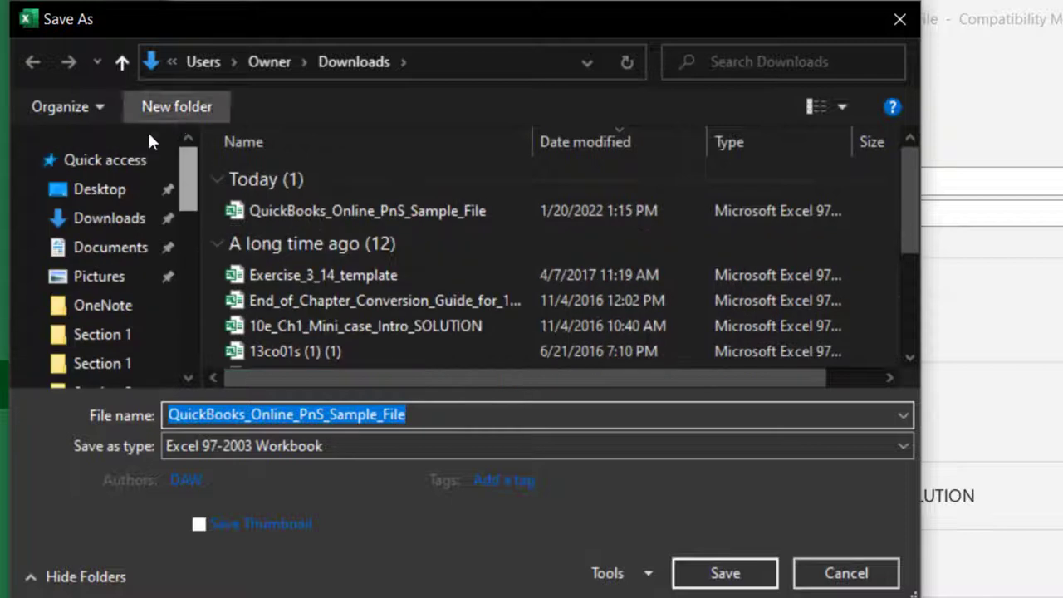
left_click(83, 187)
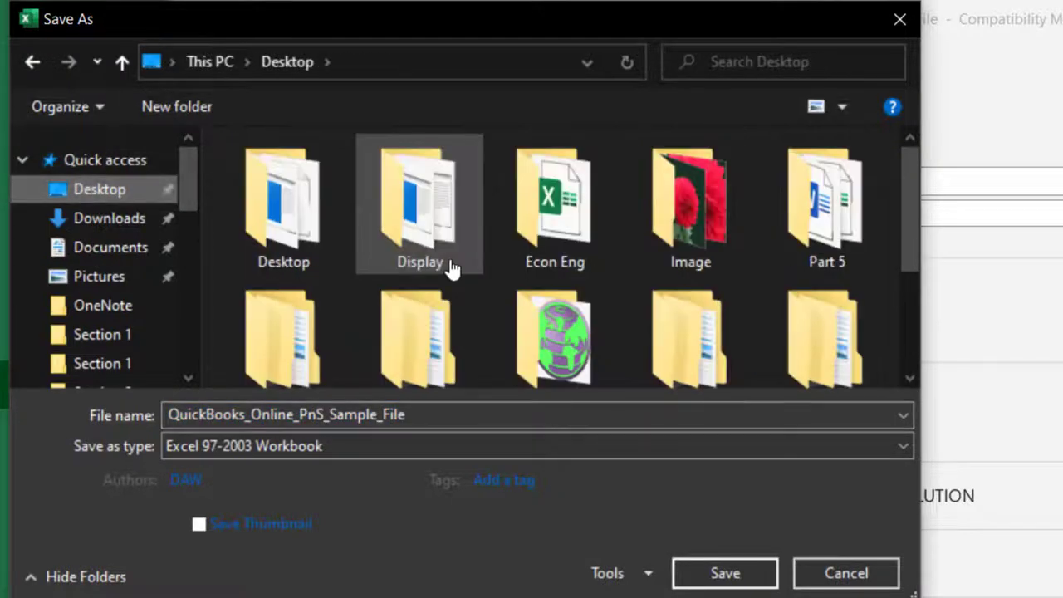
scroll(335, 248, "down", 1)
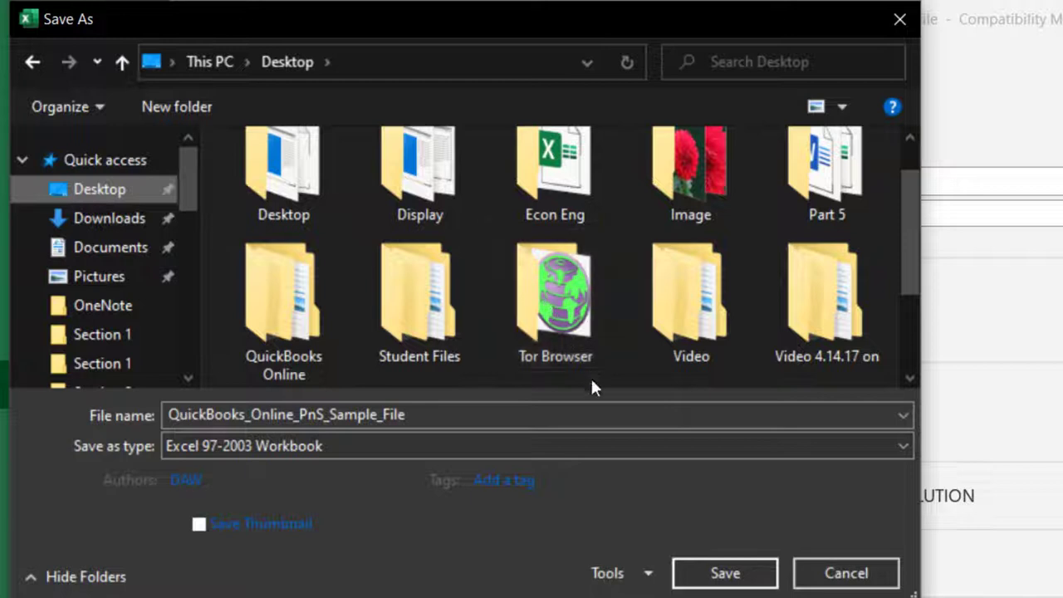
double_click(301, 303)
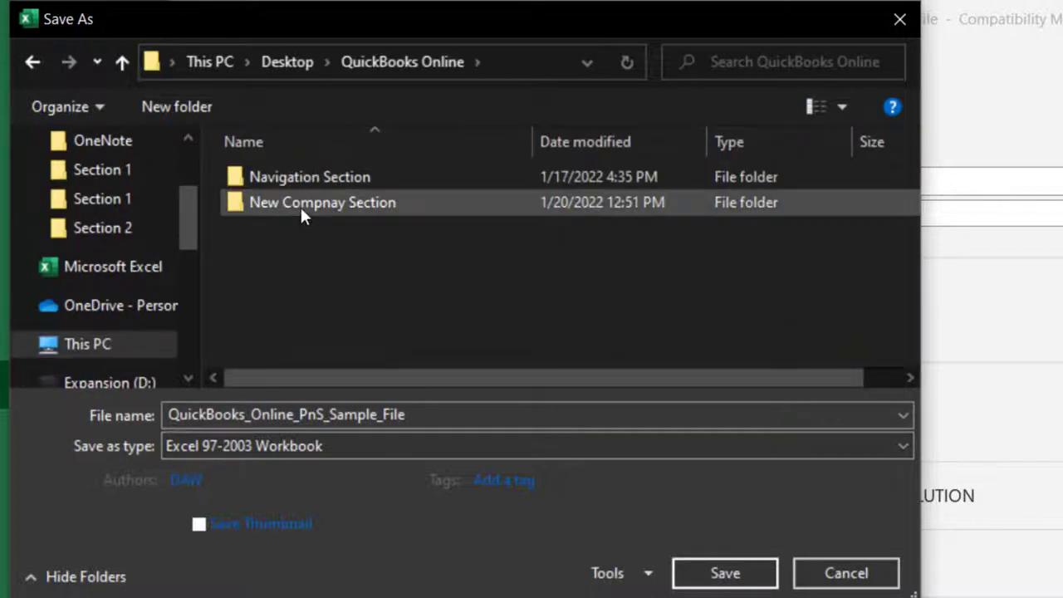
left_click(301, 207)
double_click(300, 206)
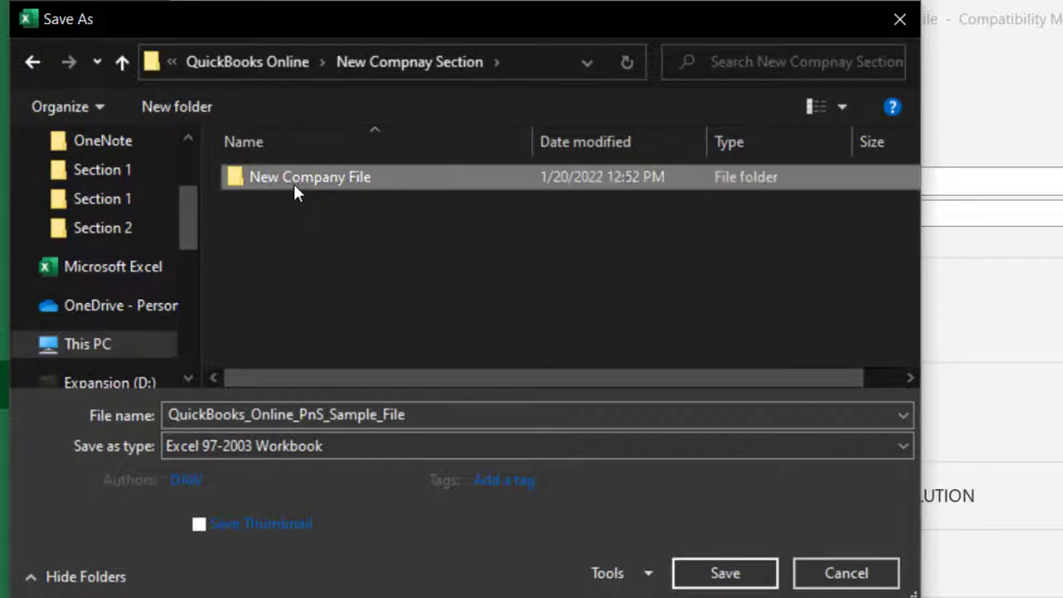
double_click(293, 184)
- Name the copy Service Items and save it as an Excel 97-2003 Workbook, accepting the compatibility notice
double_click(453, 407)
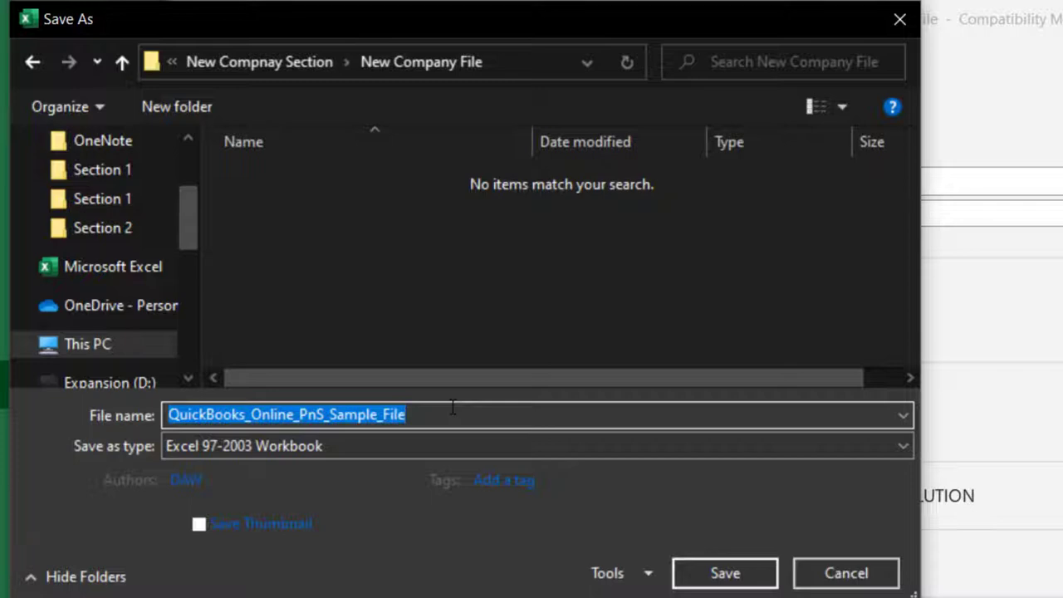
type("Service Items")
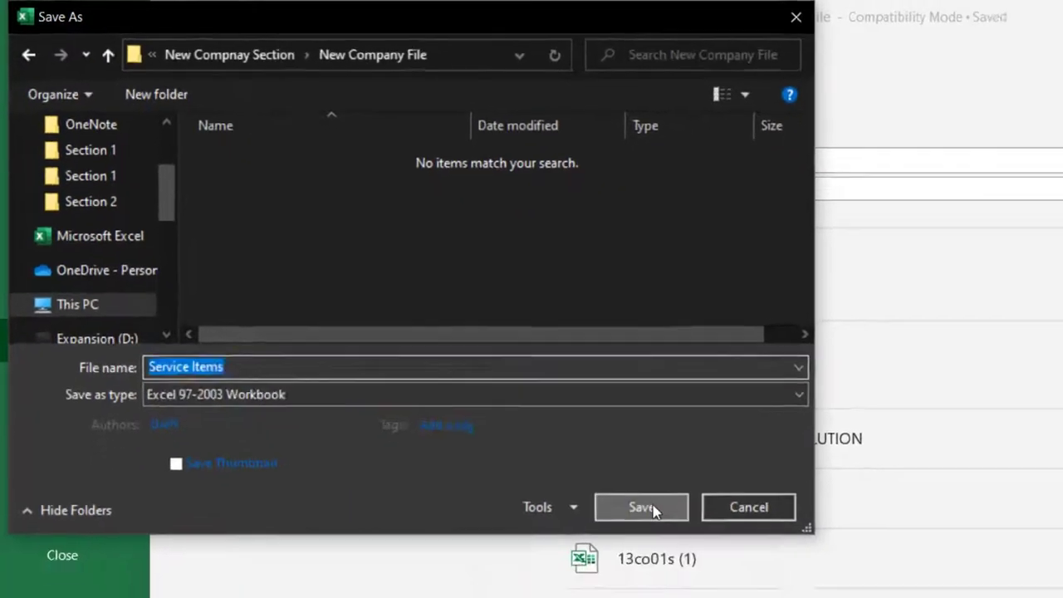
left_click(725, 573)
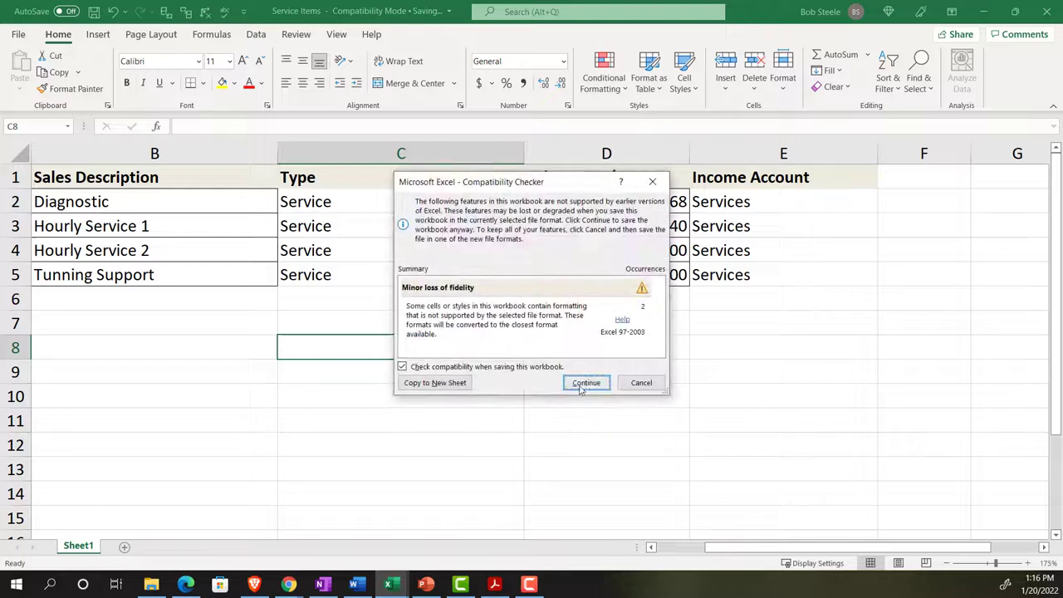
left_click(586, 384)
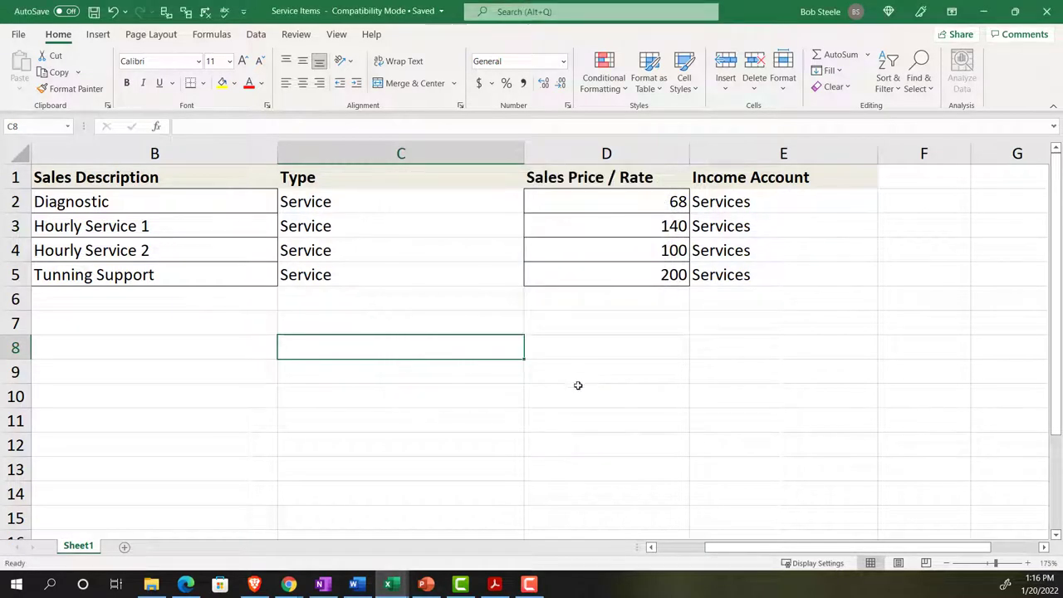
- Switch to QuickBooks Online in Chrome, place the Products and Services tab after Chart of Accounts, and close its import page to view the item list
mouse_move(288, 583)
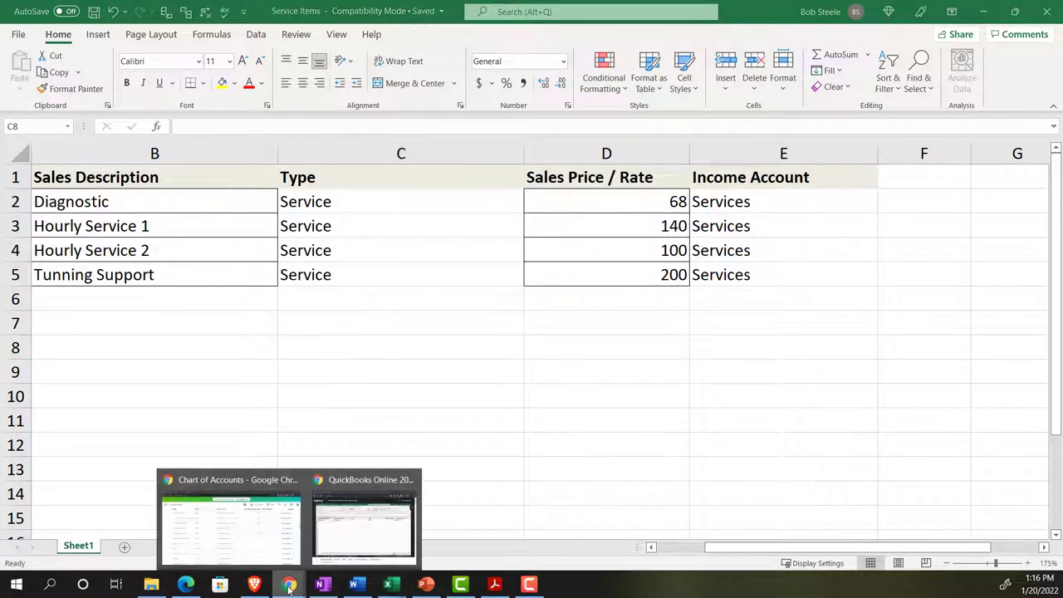
left_click(232, 523)
left_click_drag(122, 11, 288, 12)
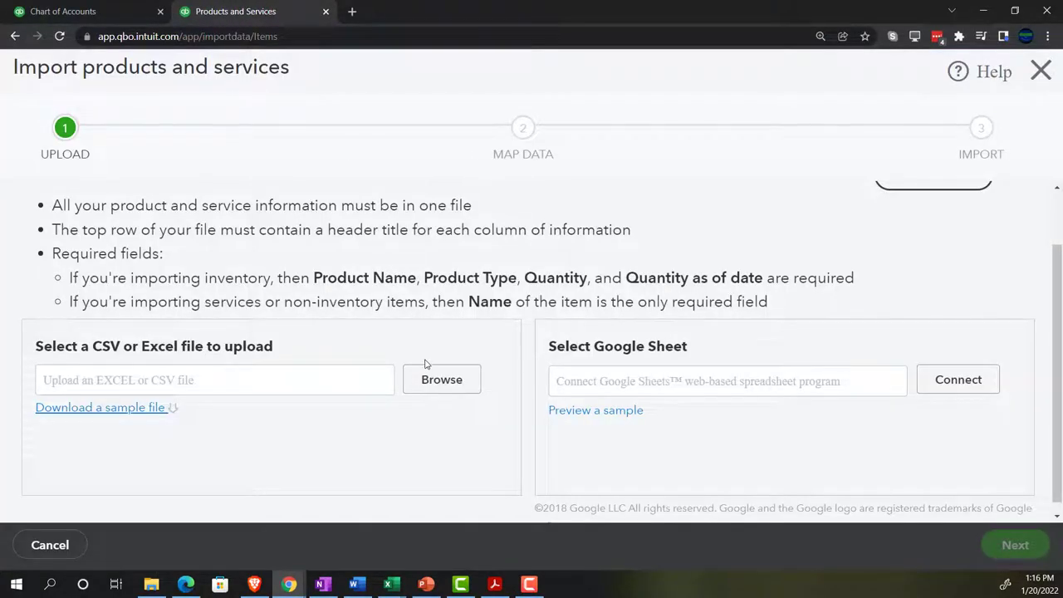
left_click(1038, 75)
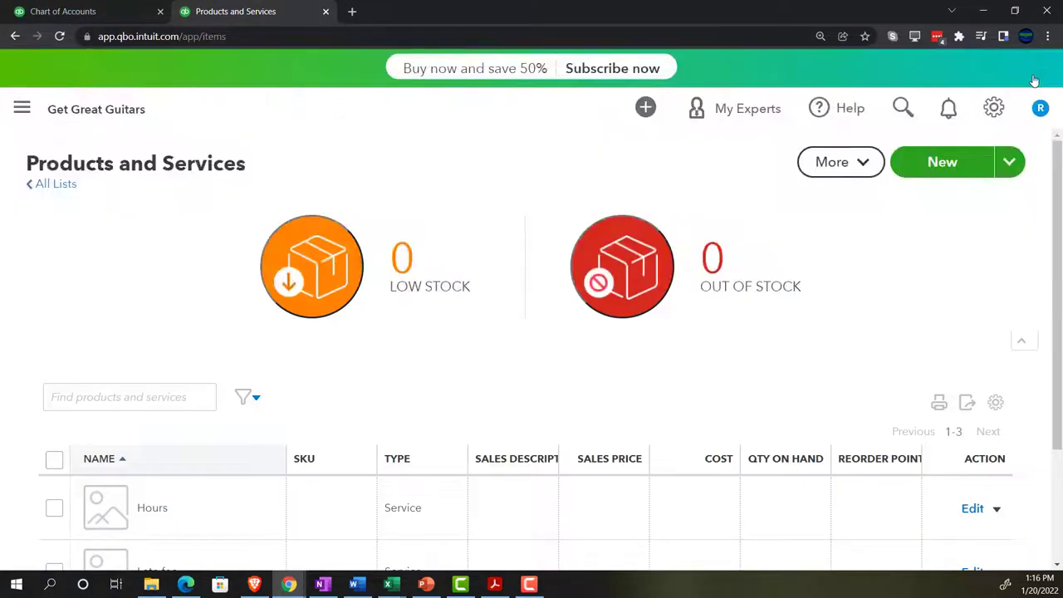
scroll(570, 315, "down", 2)
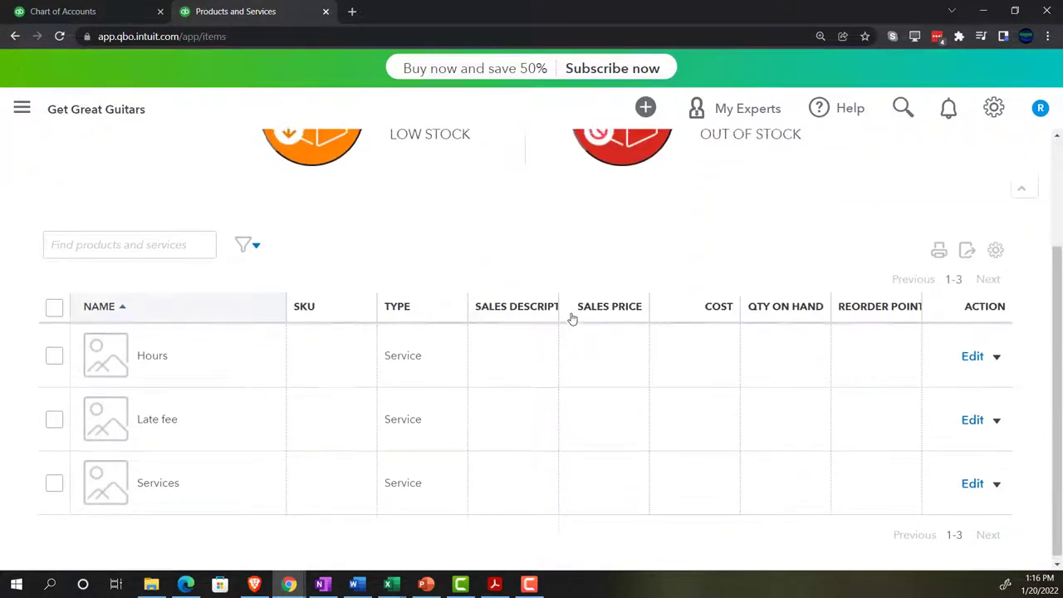
scroll(581, 314, "up", 2)
- Open the import page for products and services
left_click(1008, 161)
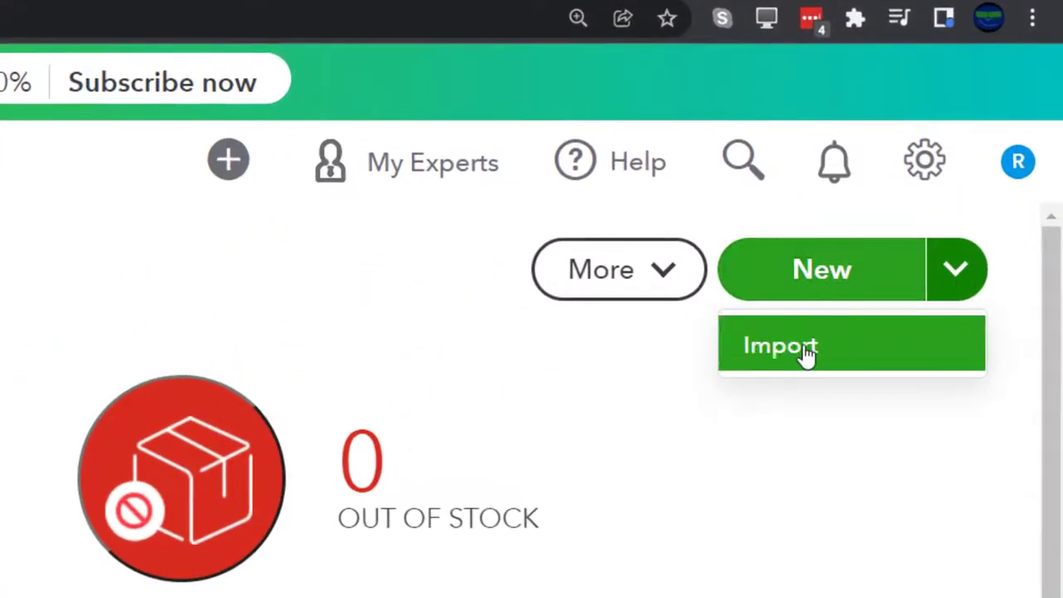
left_click(807, 352)
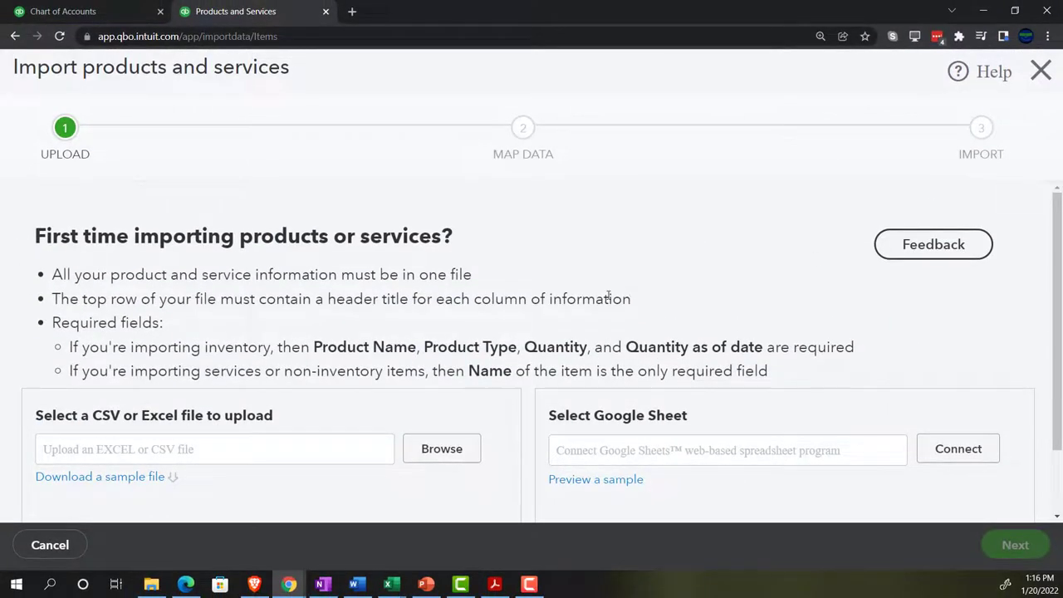
scroll(608, 297, "down", 1)
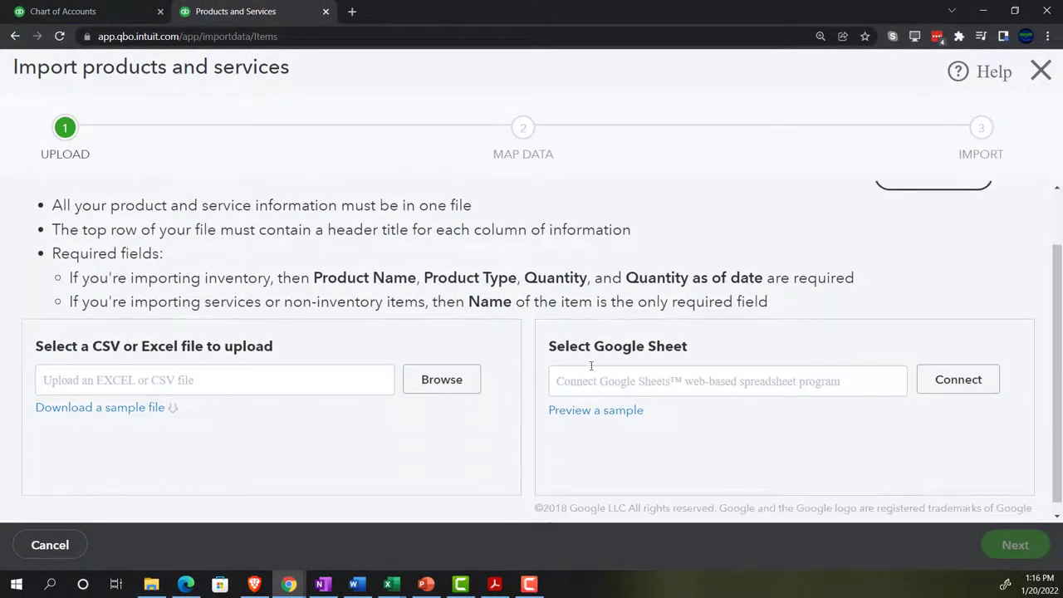
- Upload Service Items from Desktop > QuickBooks Online > New Compnay Section > New Company File and proceed to data mapping
left_click(442, 389)
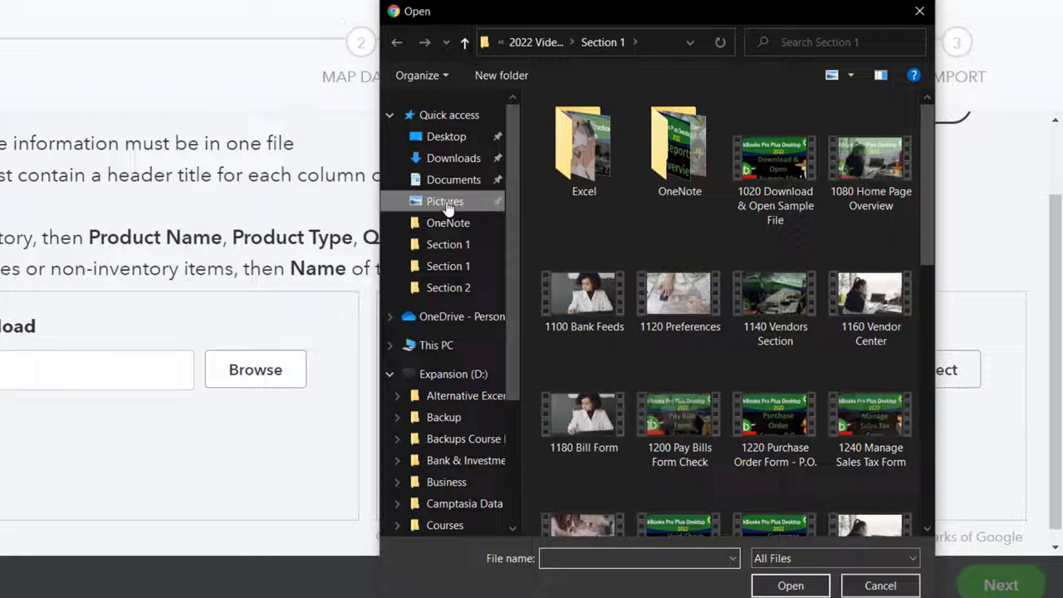
left_click(444, 201)
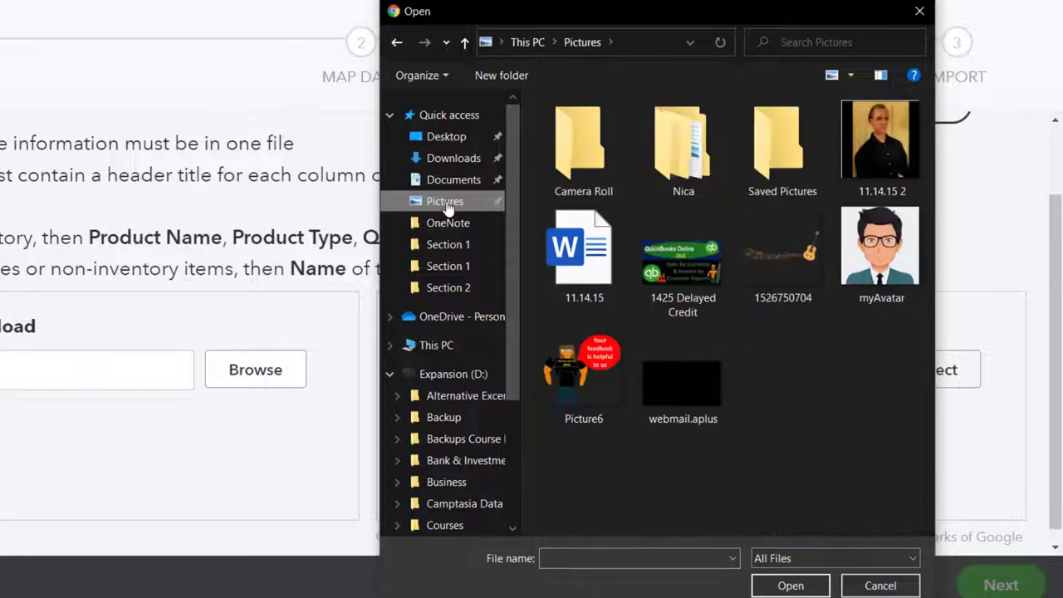
left_click(443, 136)
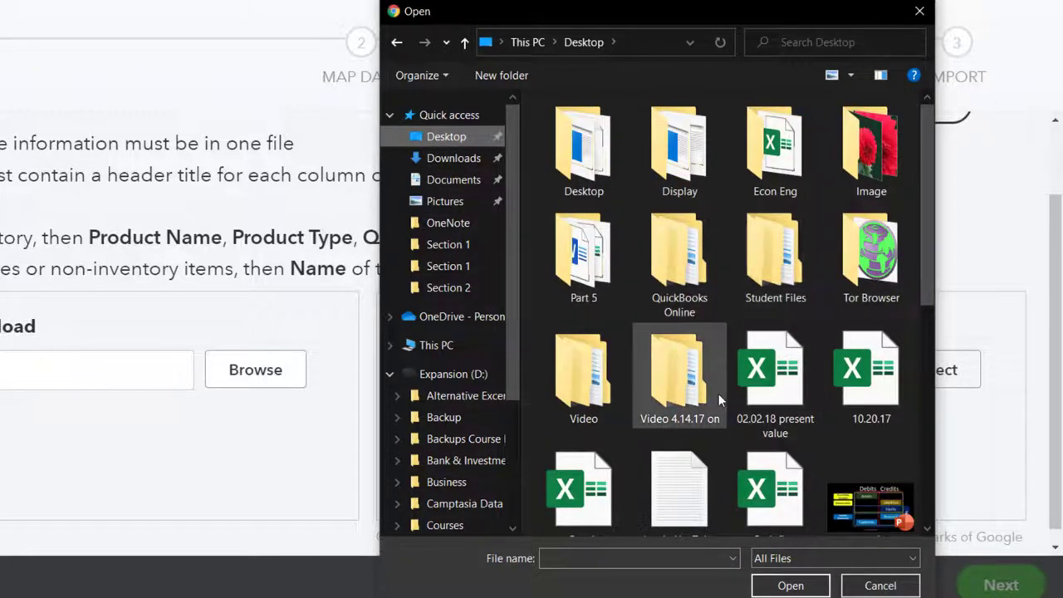
double_click(680, 249)
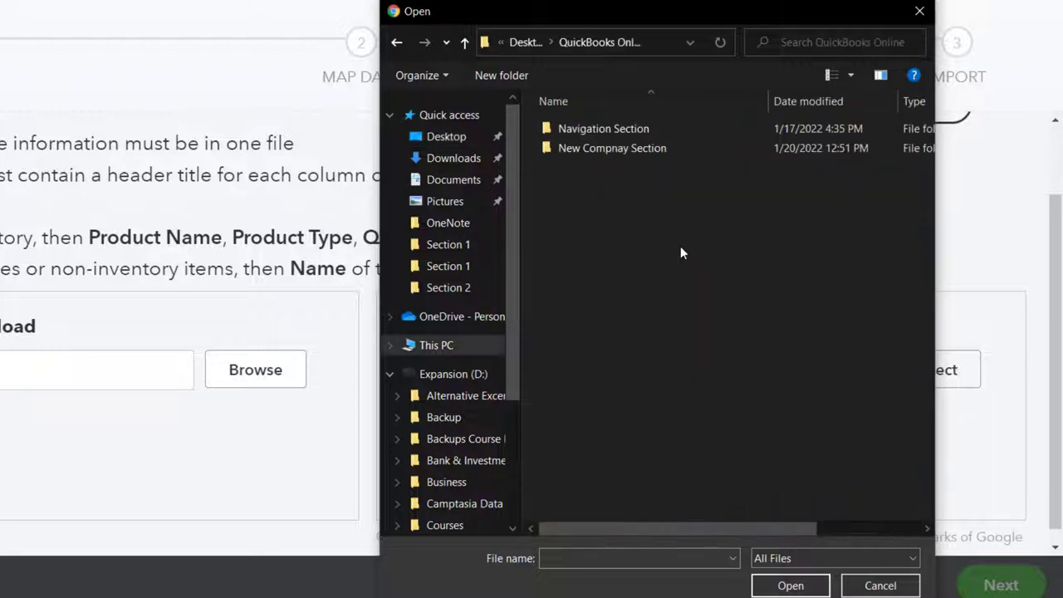
double_click(596, 153)
double_click(585, 131)
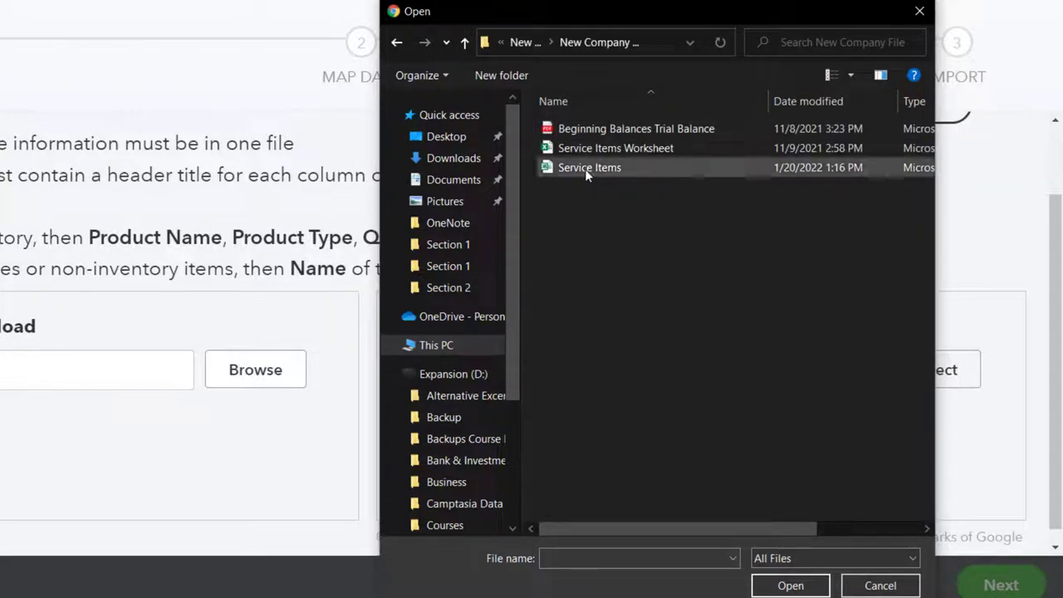
double_click(585, 168)
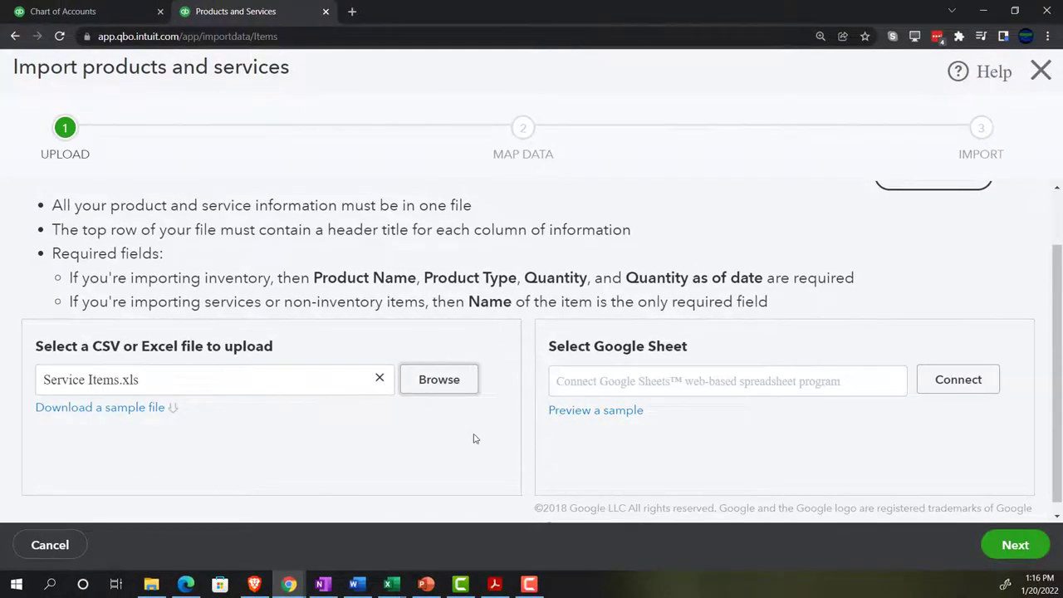
scroll(474, 438, "down", 1)
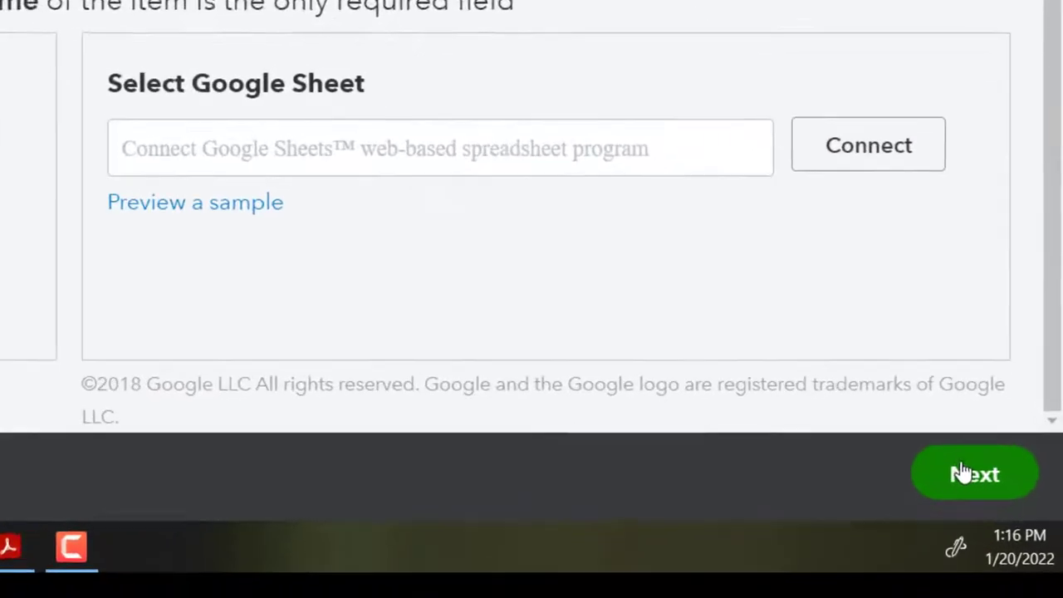
left_click(1007, 546)
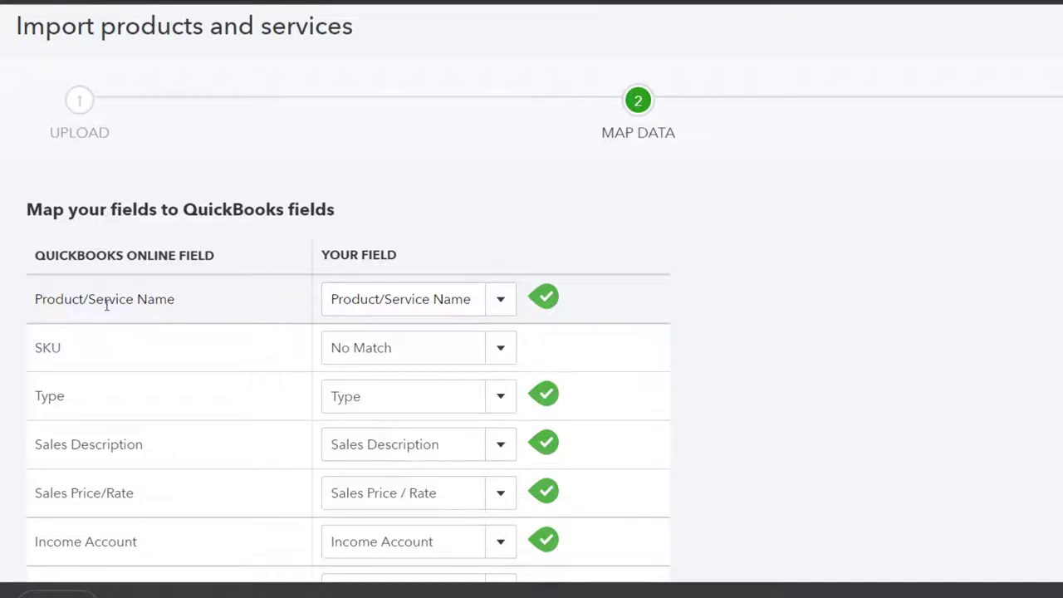
- Check which file columns are available for the Product/Service Name and Type fields, keeping their current matches
left_click(501, 299)
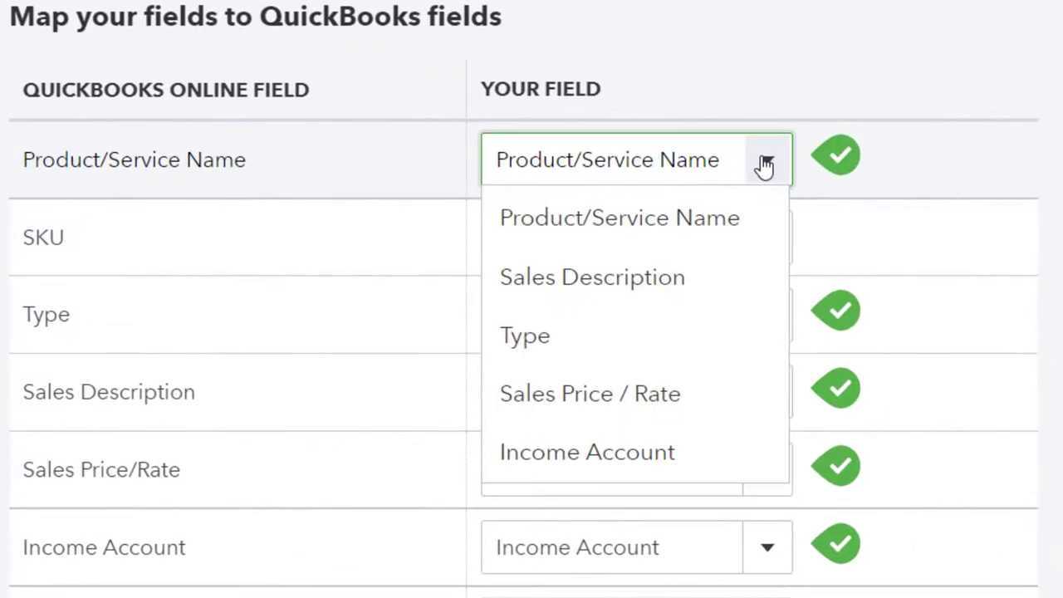
left_click(764, 166)
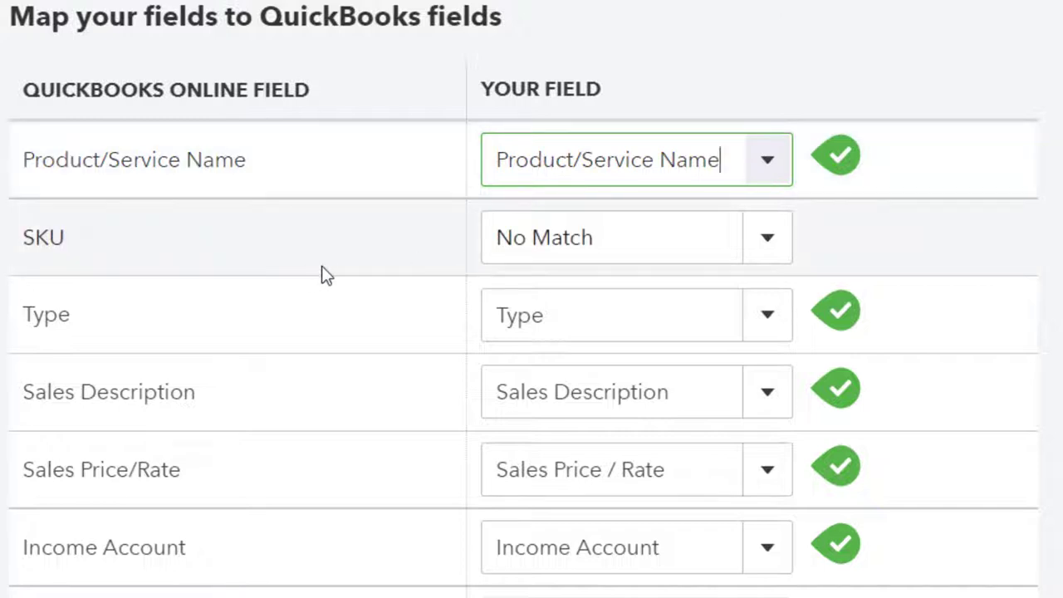
scroll(349, 264, "down", 2)
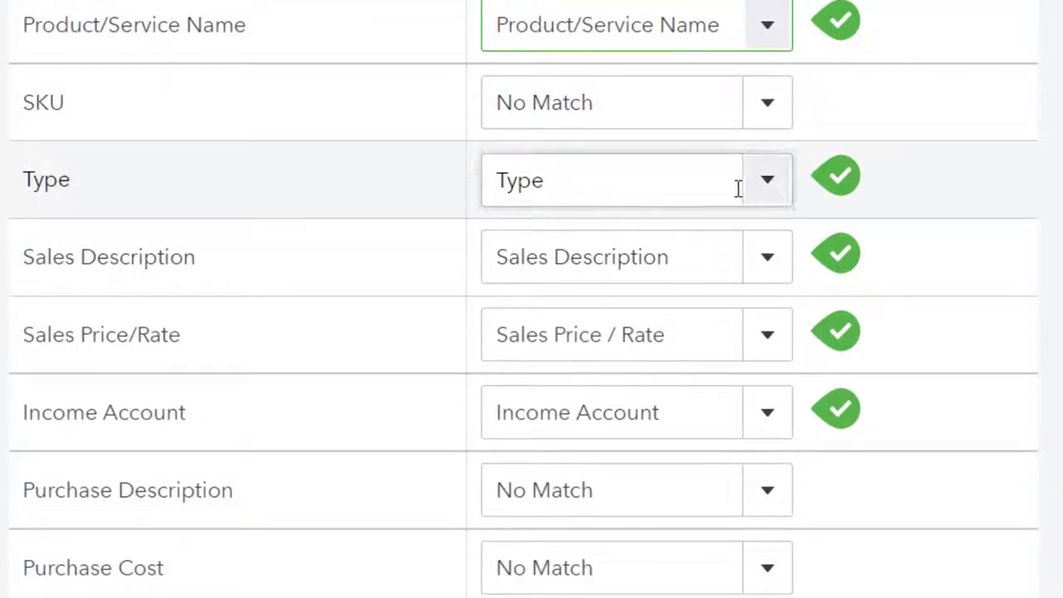
left_click(767, 197)
left_click(768, 199)
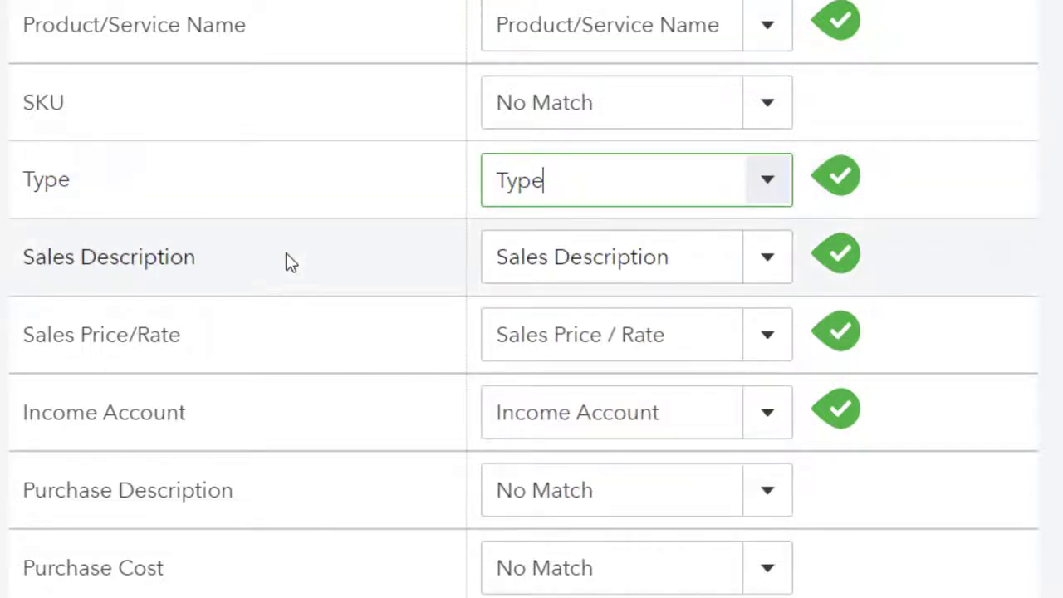
- Compare the field mapping with the column headers in the Service Items workbook, and accept it to reach the import review
scroll(279, 243, "down", 2)
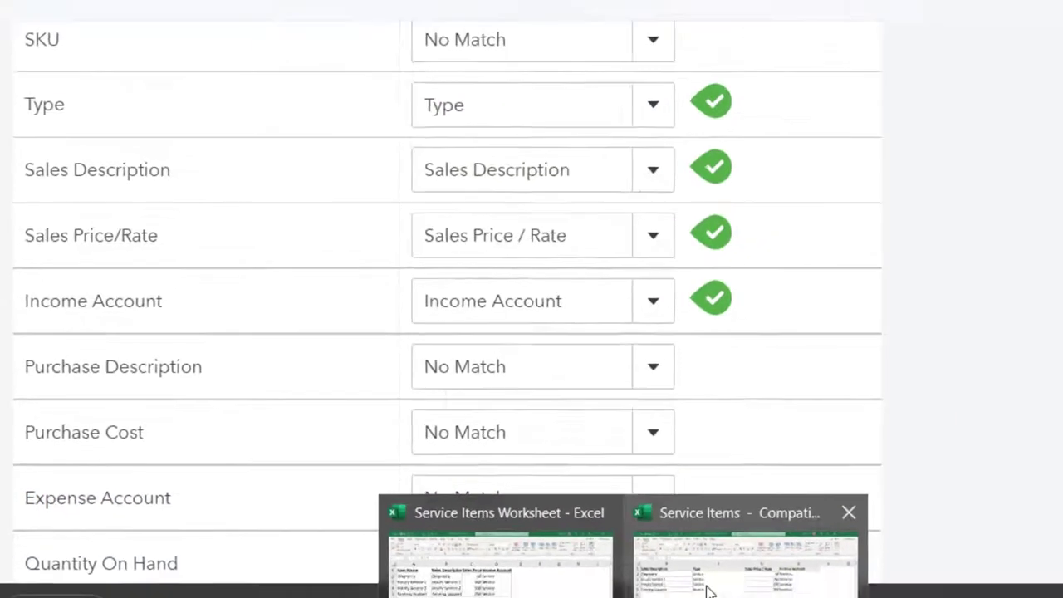
left_click(830, 585)
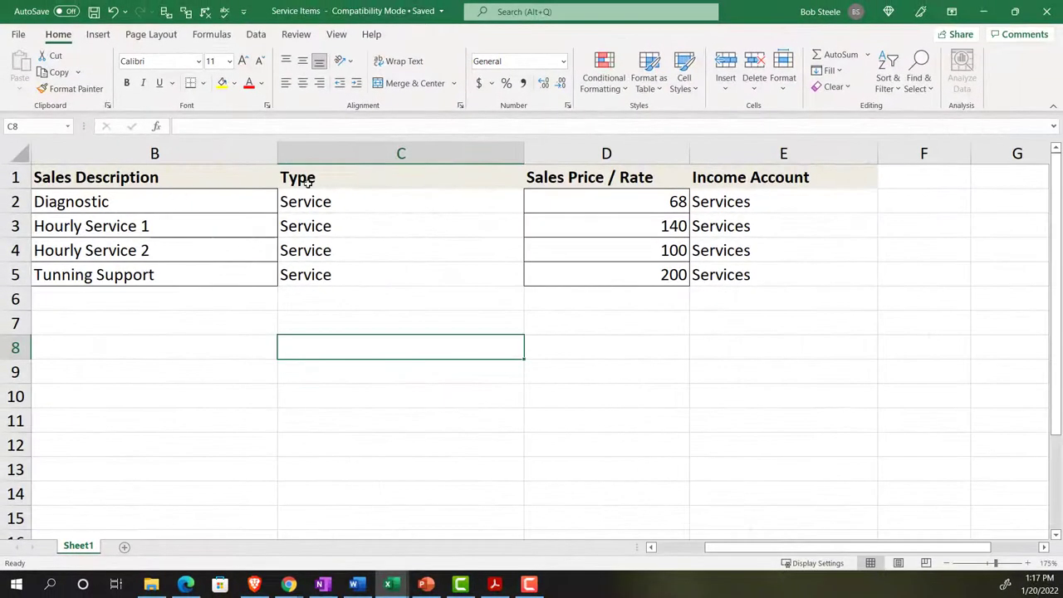
left_click(983, 10)
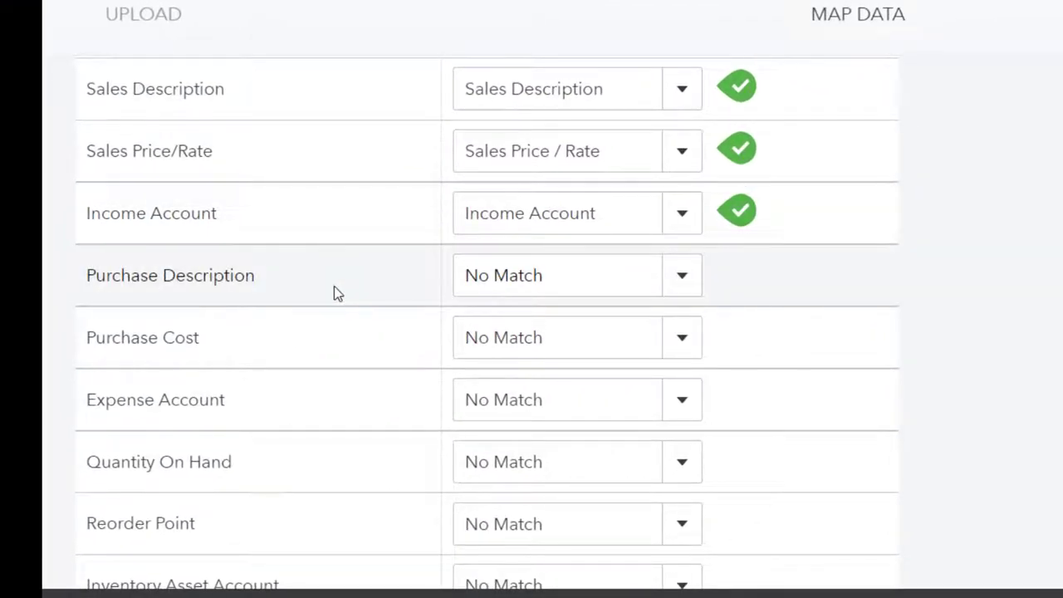
scroll(356, 299, "down", 1)
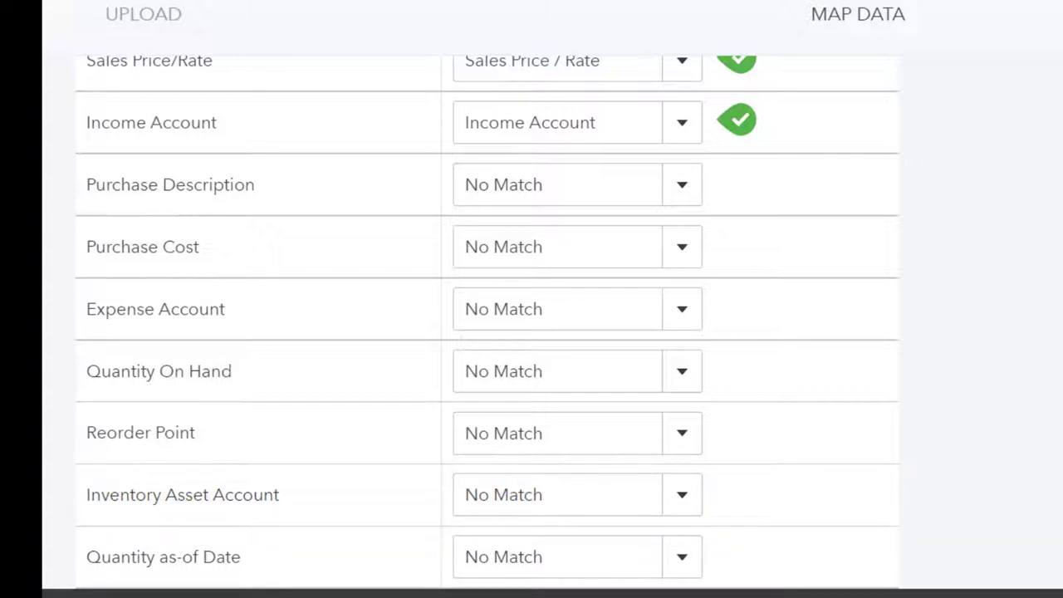
left_click(1000, 545)
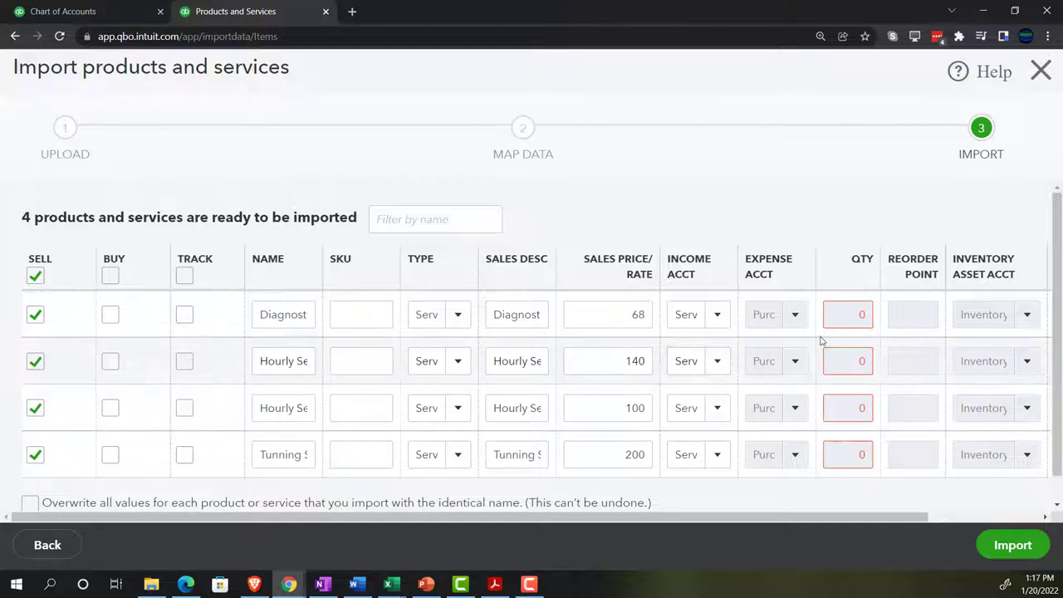
- Clear the red flags on the Qty fields of the service items
left_click(842, 314)
left_click(849, 358)
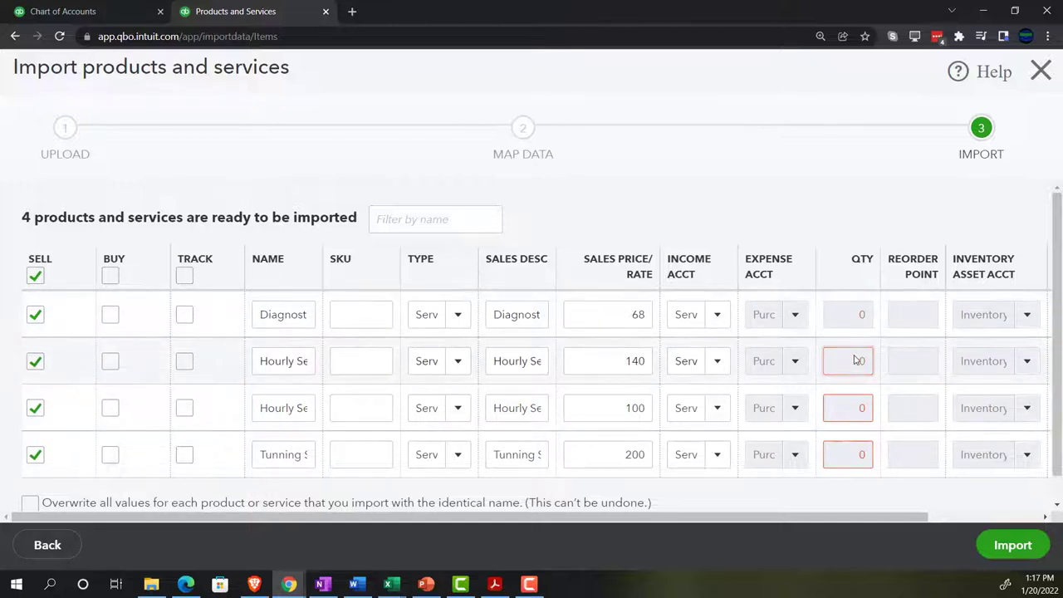
left_click(850, 414)
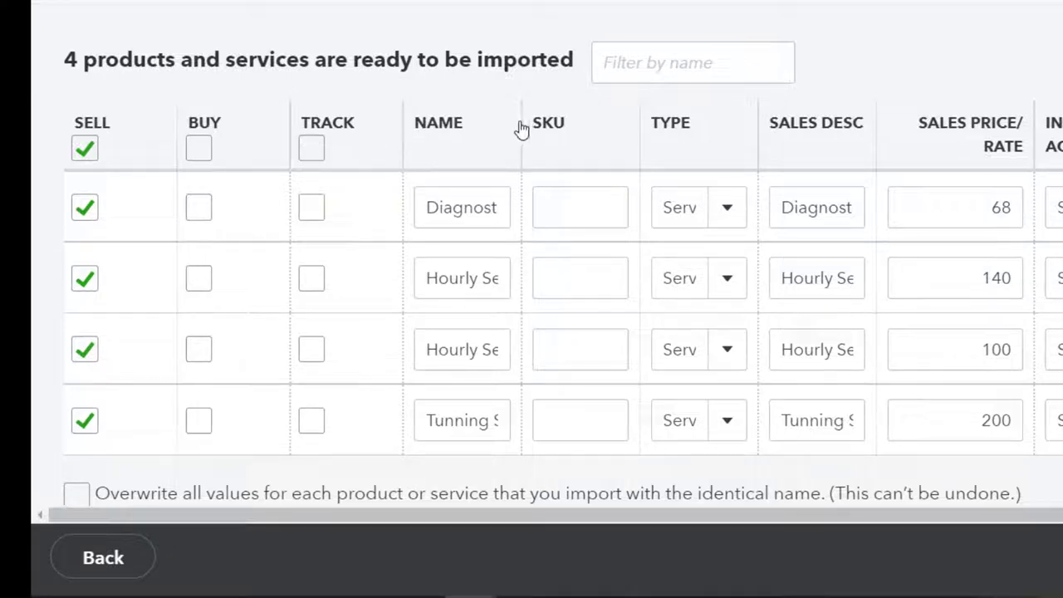
- Widen the Name, Type and Sales Desc columns so their full entries can be read
left_click_drag(546, 131, 599, 131)
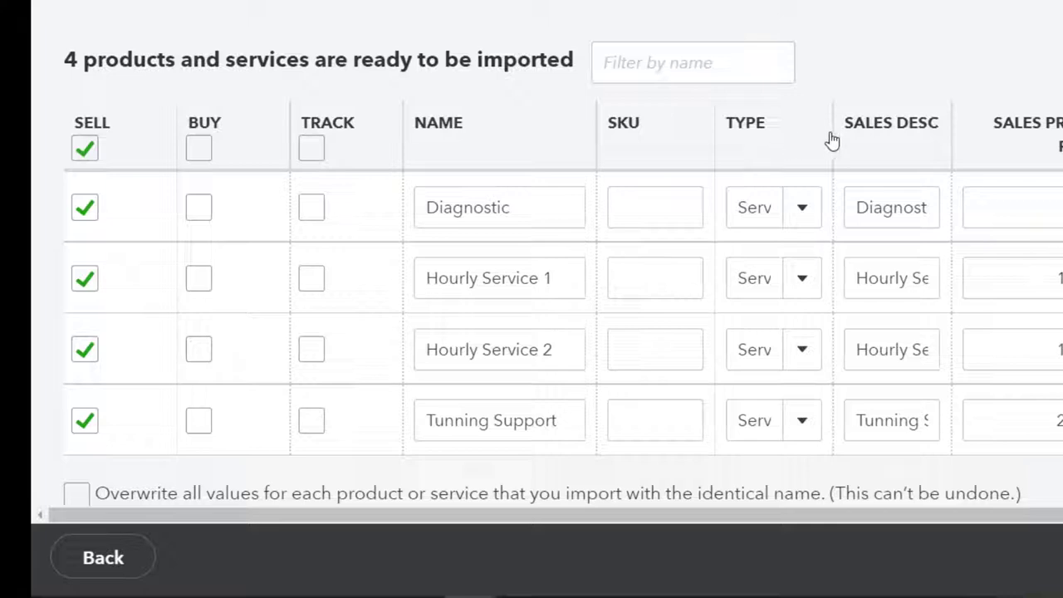
left_click_drag(831, 130, 892, 130)
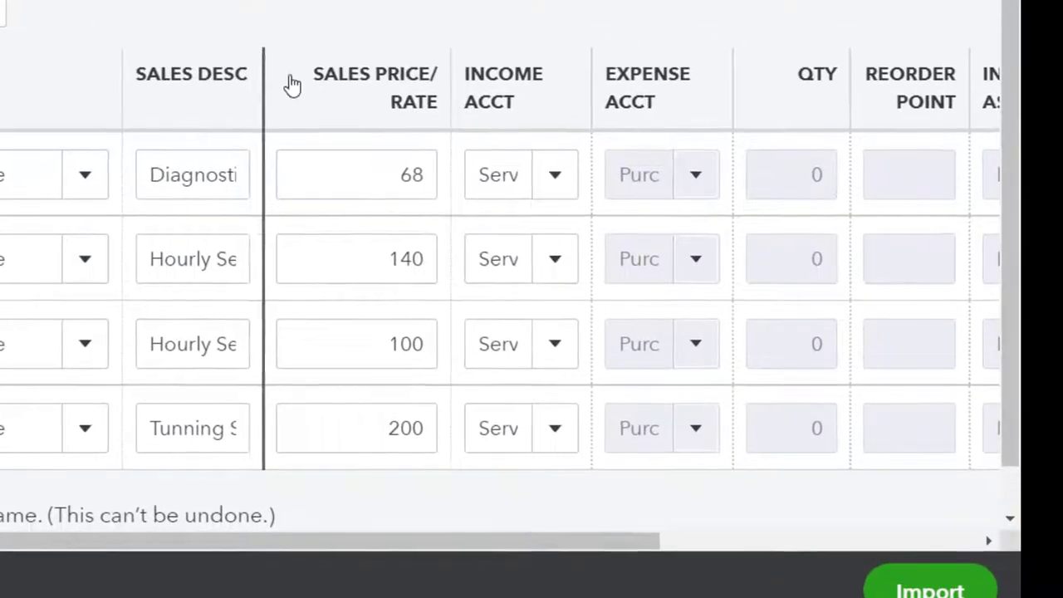
left_click_drag(291, 83, 363, 71)
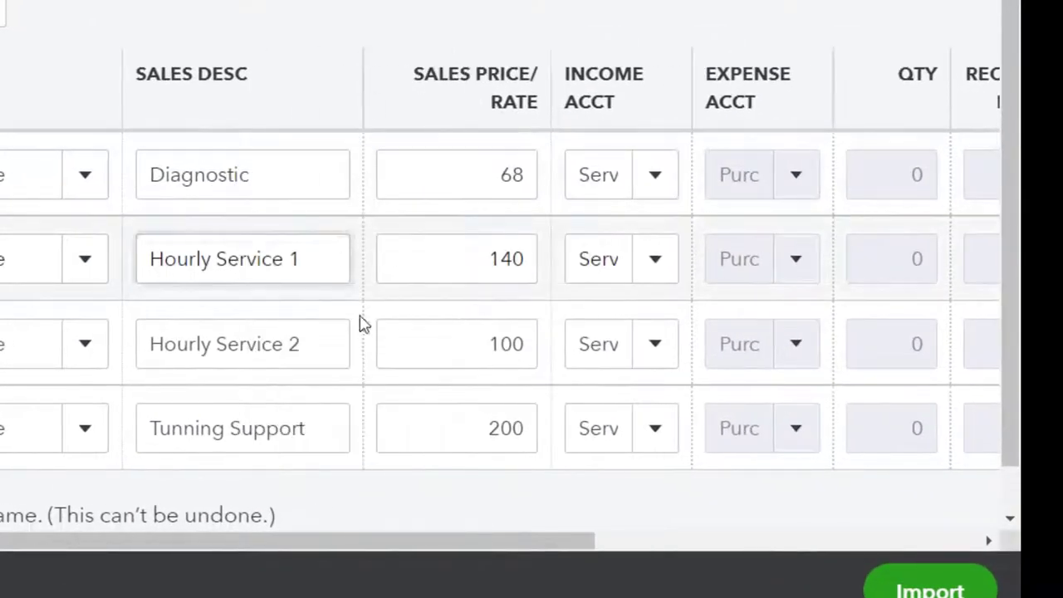
- Widen the Income Acct column to check the account assigned to each item
left_click_drag(397, 542, 667, 555)
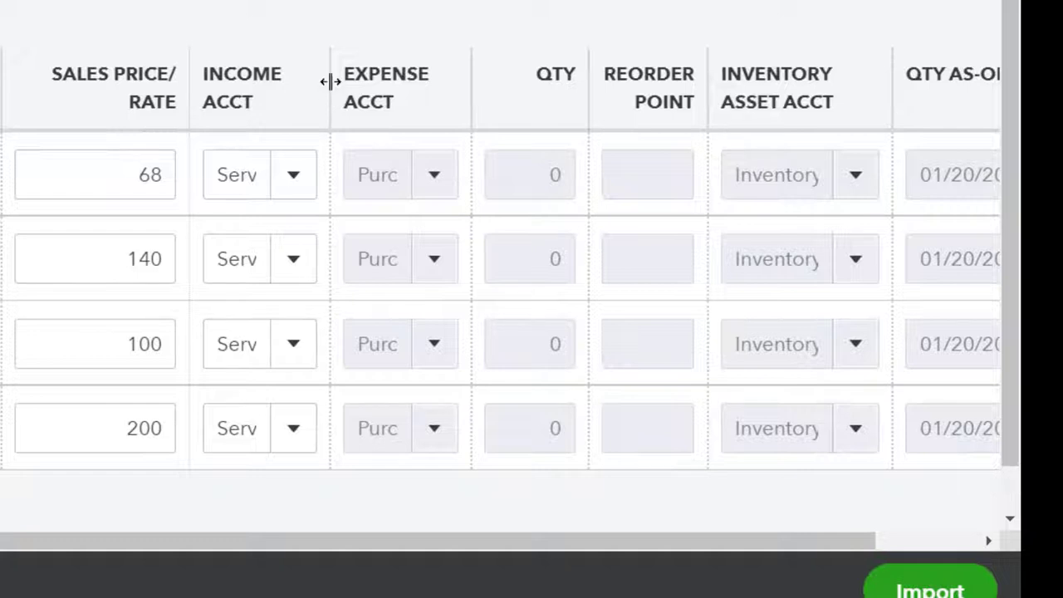
left_click_drag(332, 76, 399, 93)
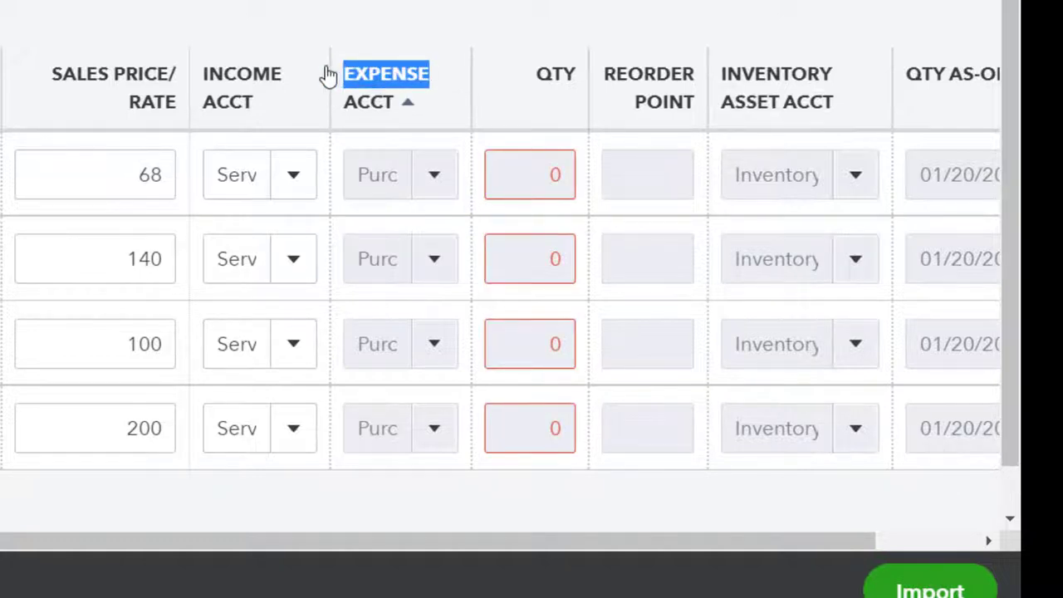
left_click_drag(328, 73, 426, 87)
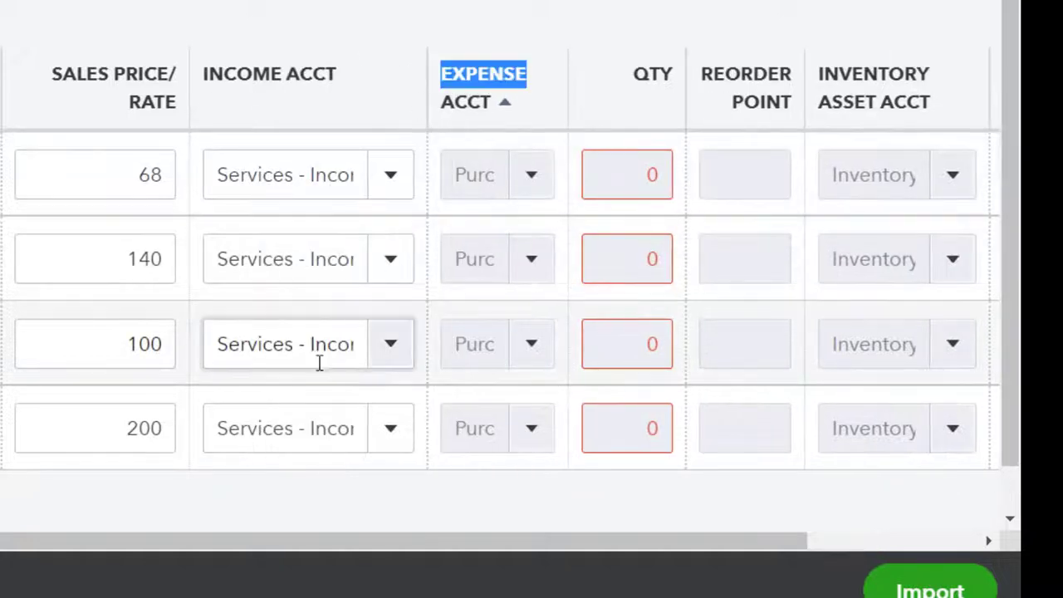
- Clear the red flags on all four items' Qty fields, and check the inventory asset account choices for Diagnostic without changing them
left_click_drag(350, 540, 586, 536)
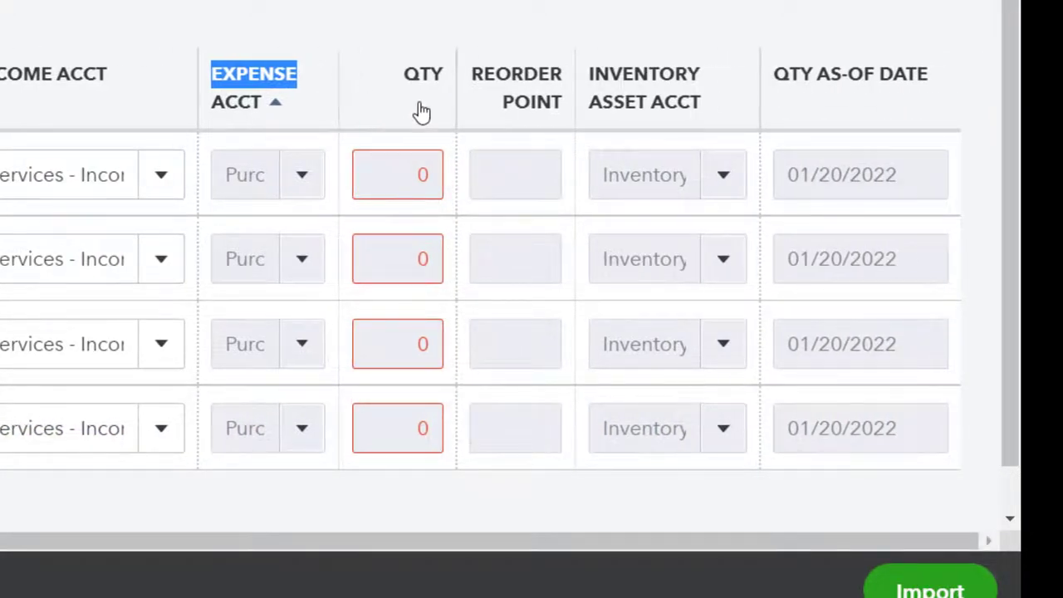
left_click(387, 184)
left_click(391, 256)
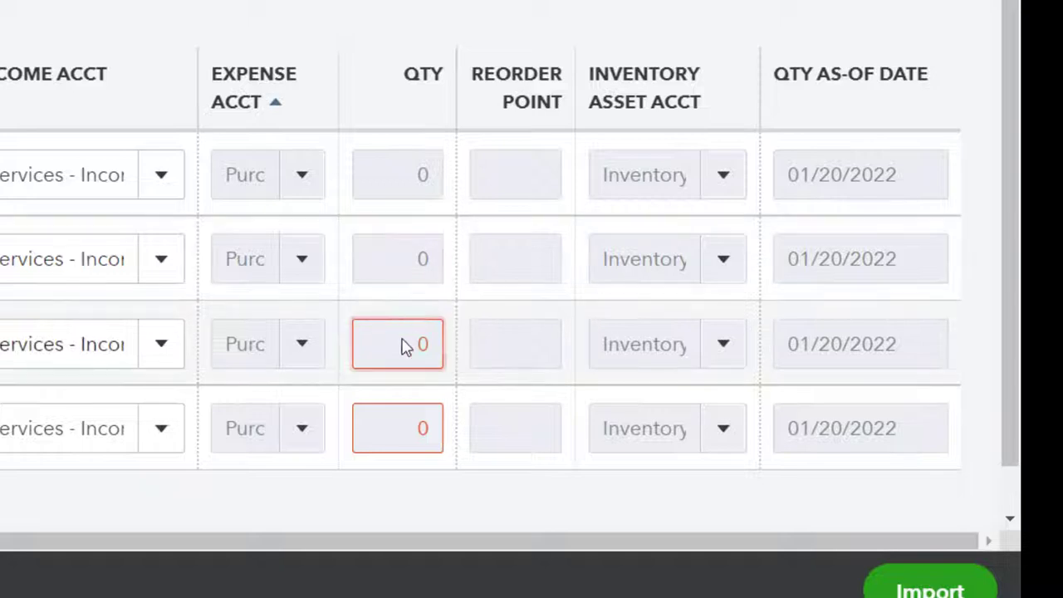
left_click(403, 347)
left_click(401, 437)
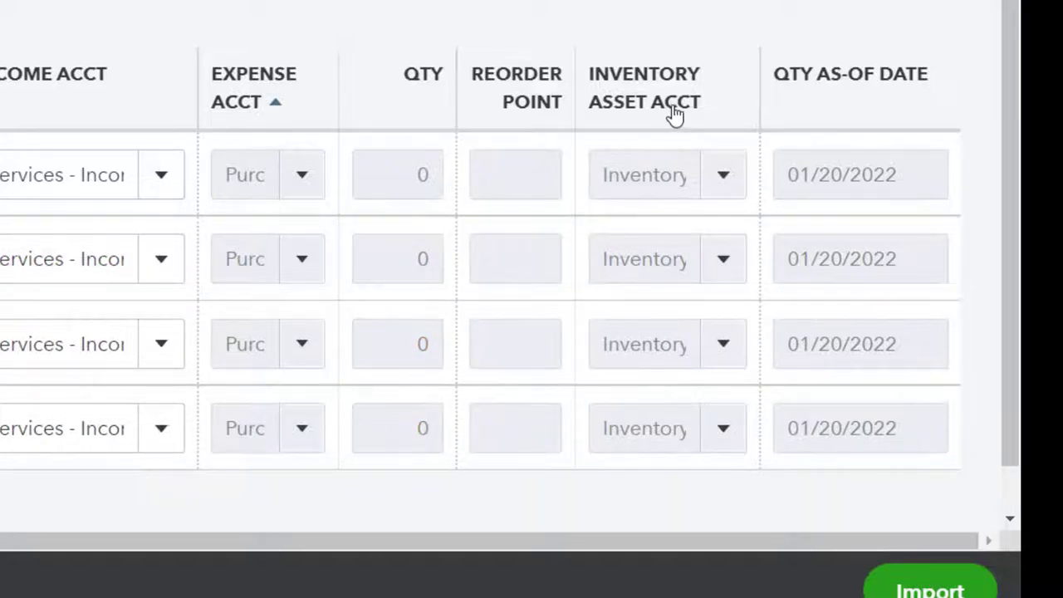
left_click(720, 179)
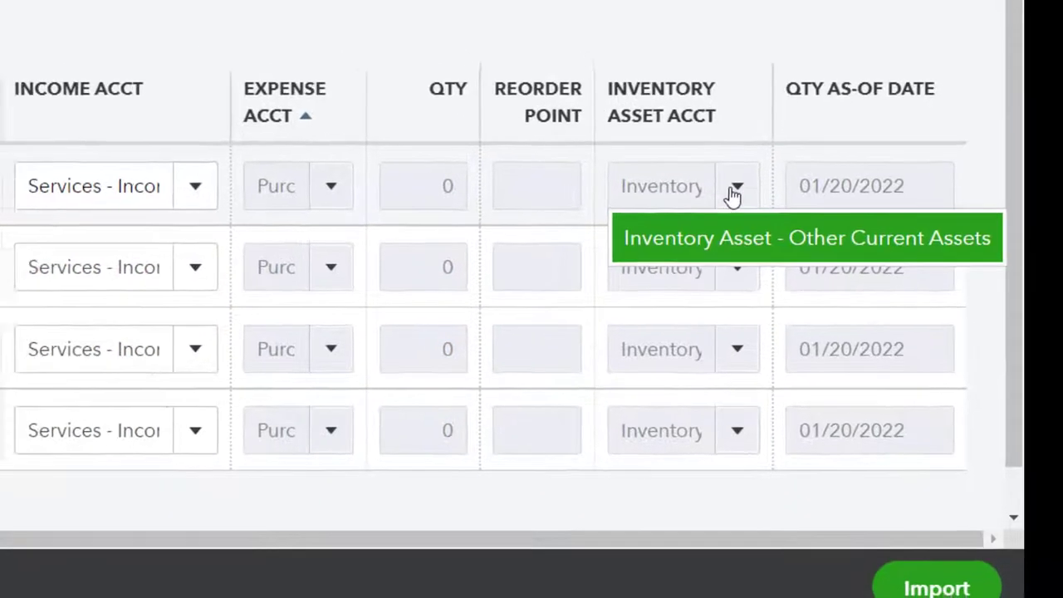
left_click(720, 176)
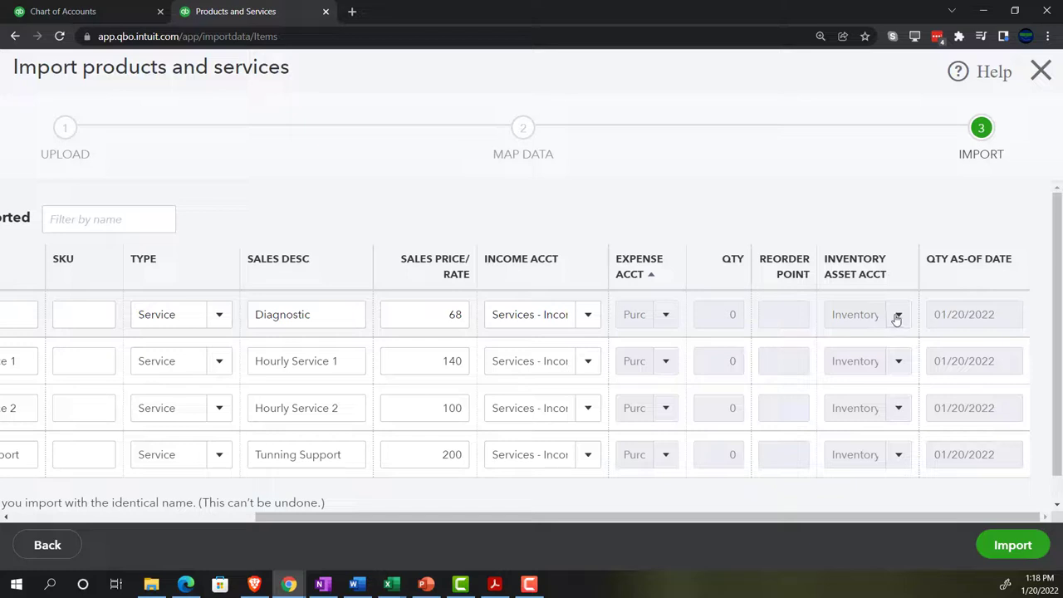
- Import the four reviewed service items, and decline leaving the import page without saving
left_click(1012, 545)
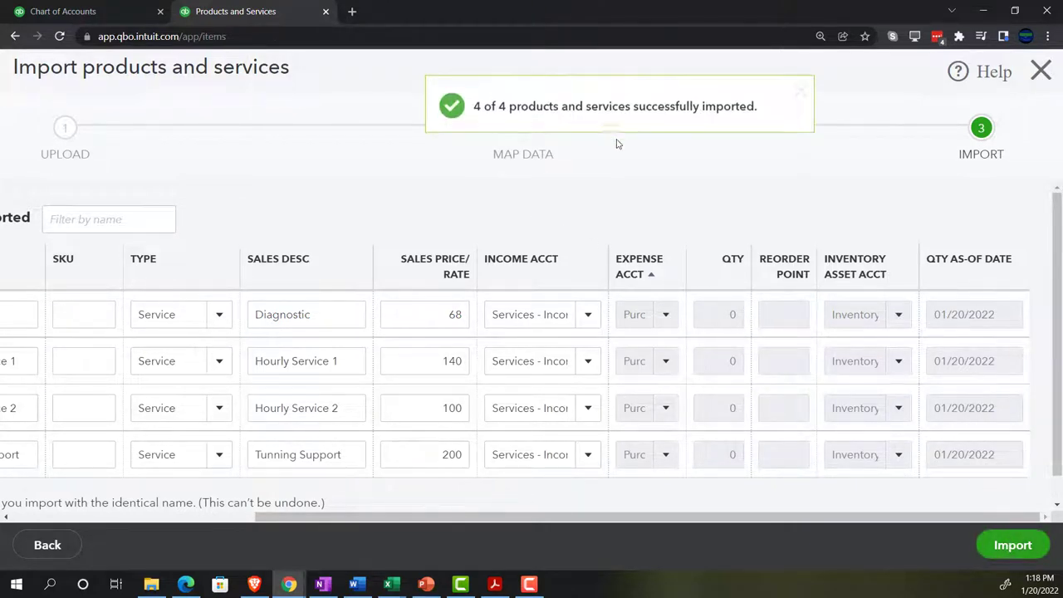
left_click(1039, 76)
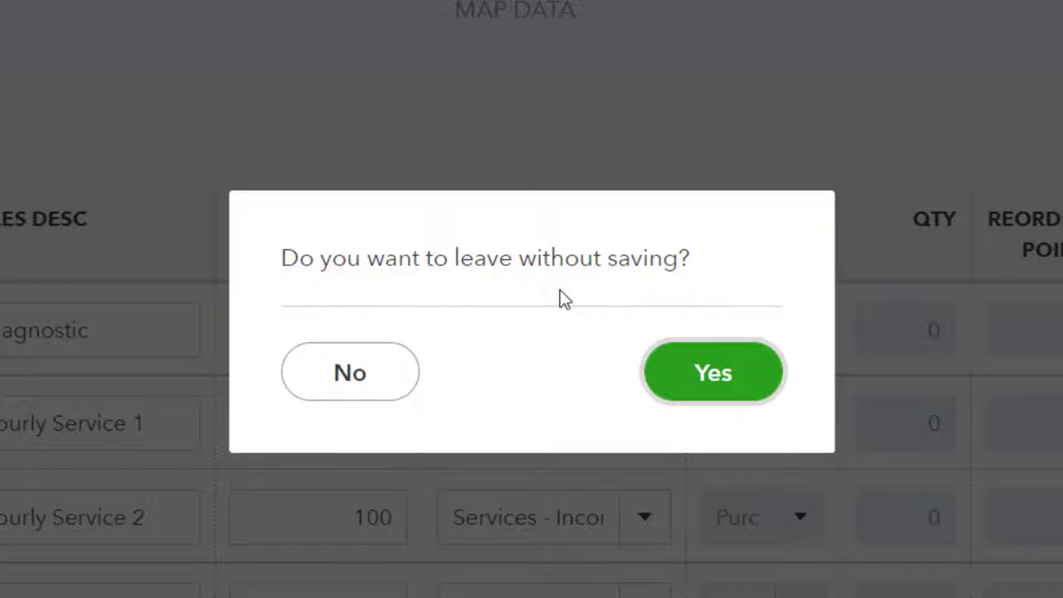
left_click(401, 351)
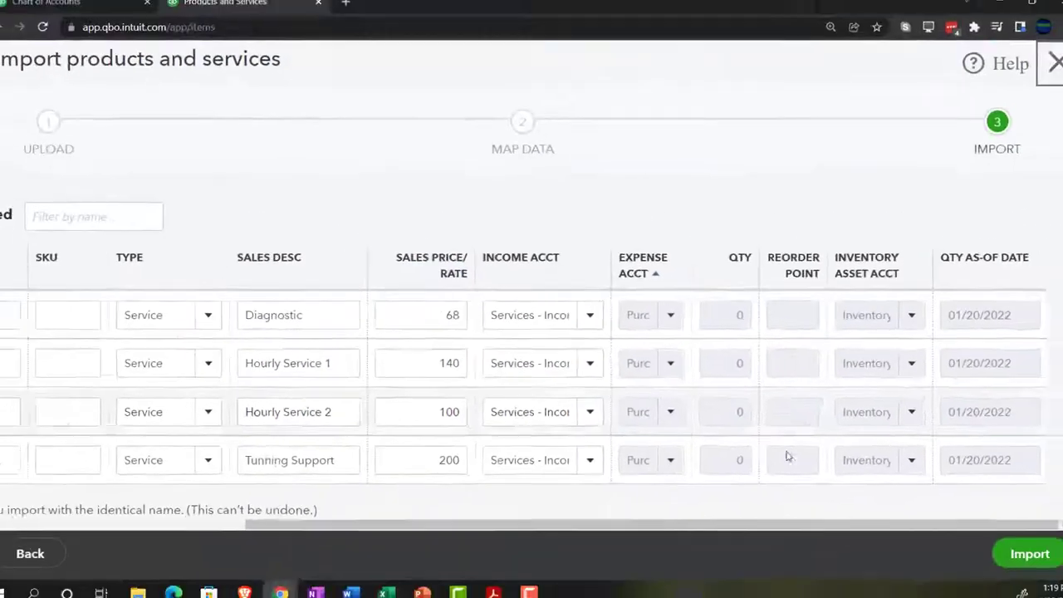
- Run the import of the four service items again, and leave the import without saving to return to the products and services list
left_click(1012, 545)
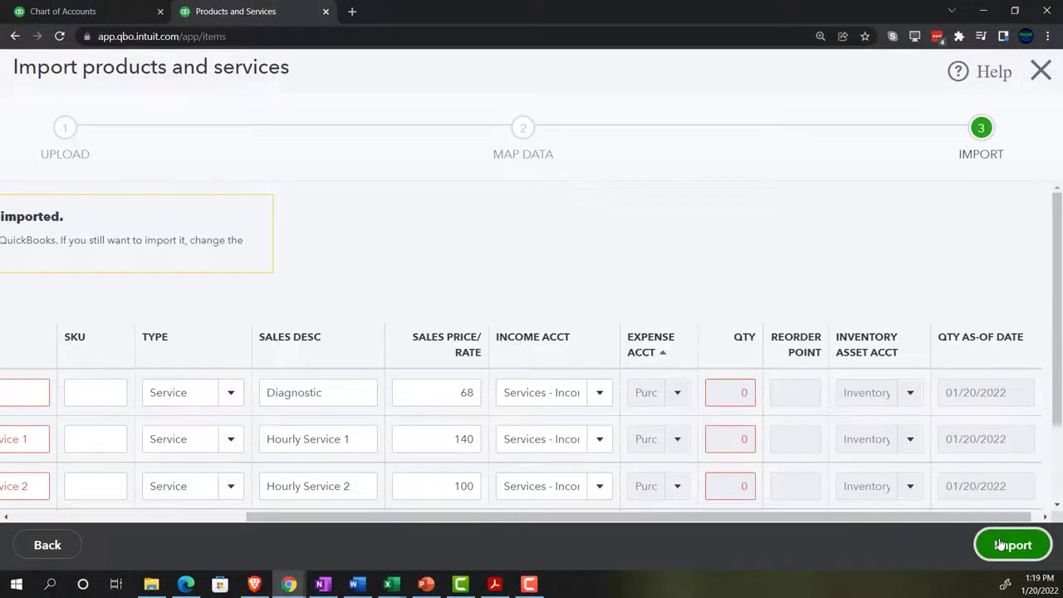
left_click_drag(430, 518, 281, 517)
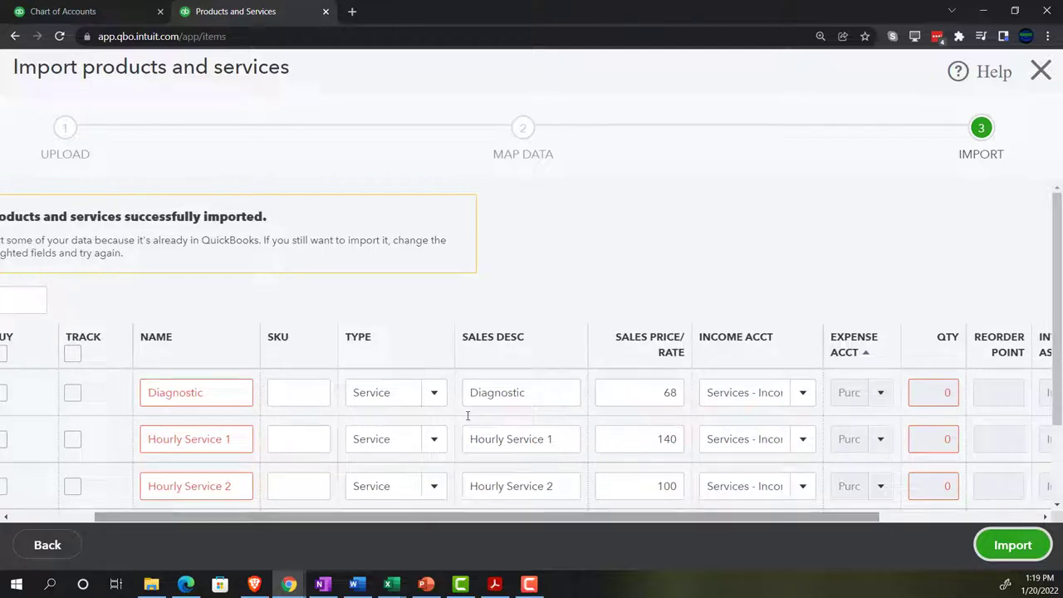
left_click(1040, 71)
left_click(622, 338)
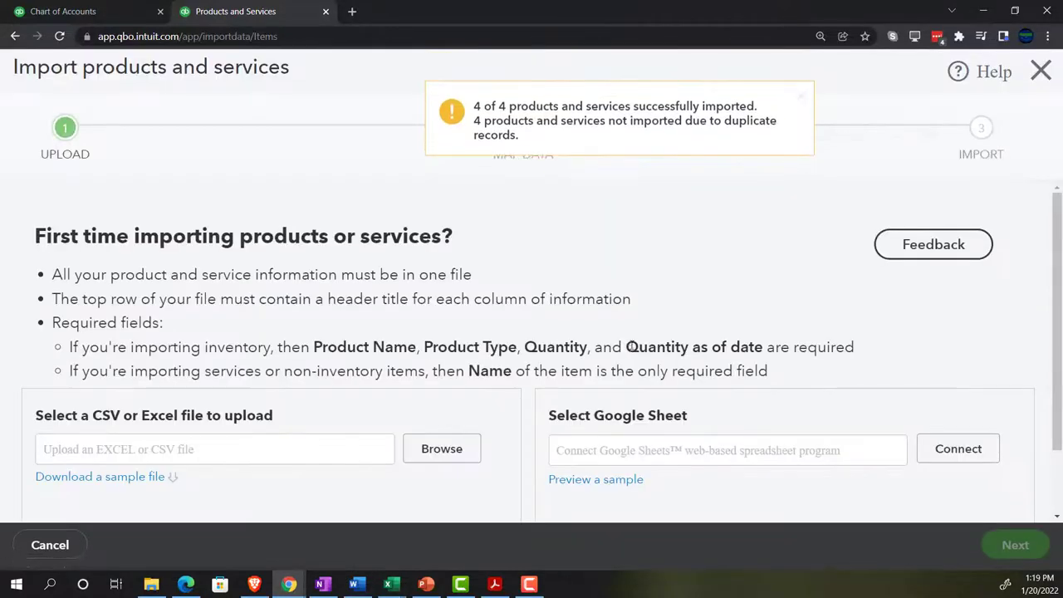
left_click(1041, 82)
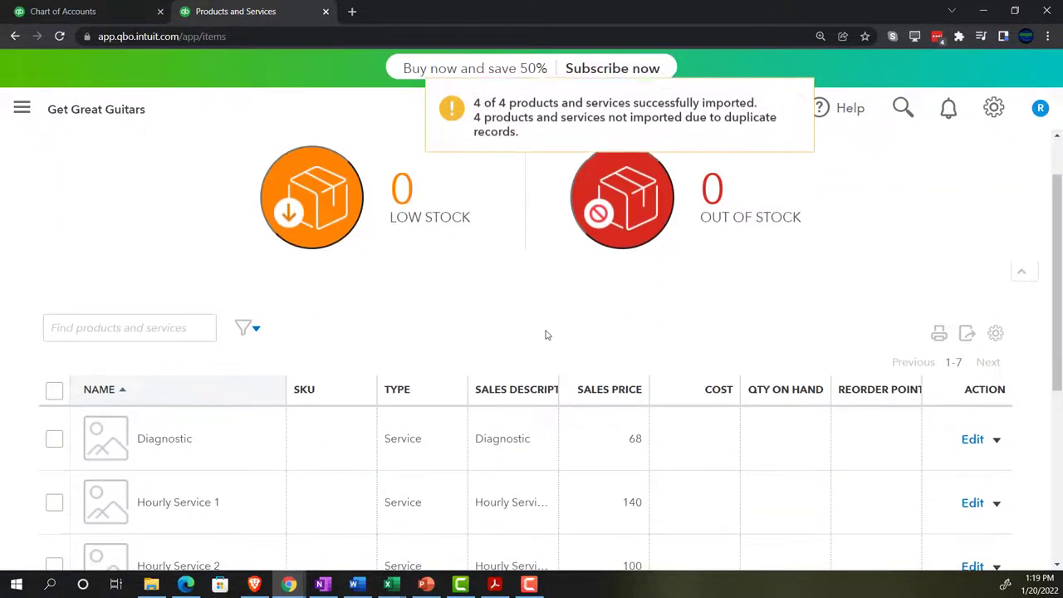
- Look through the products and services list for the imported items, and check the additional actions offered for Diagnostic
scroll(546, 335, "down", 3)
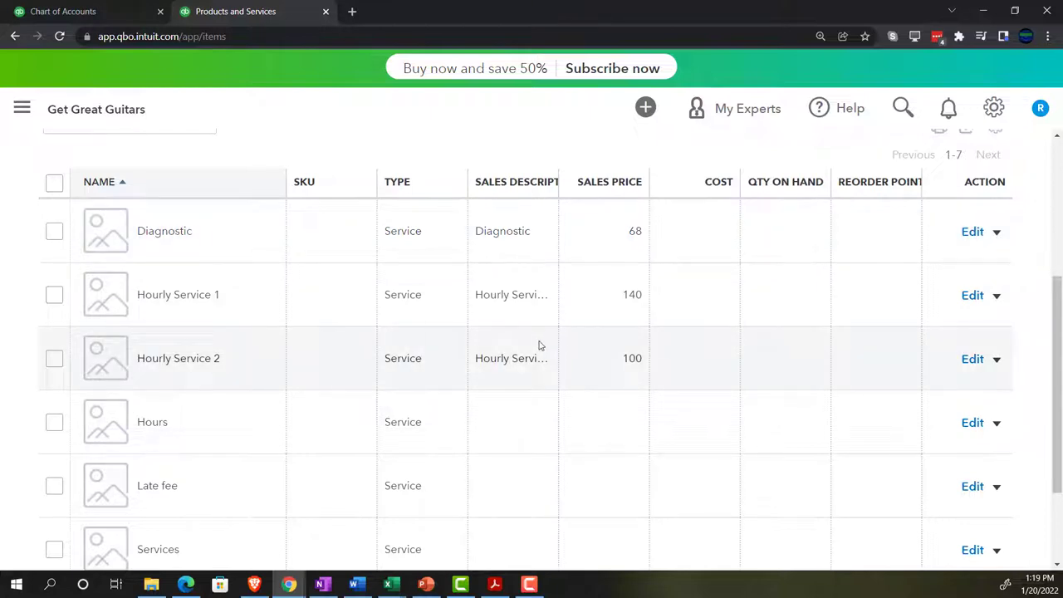
scroll(392, 307, "down", 2)
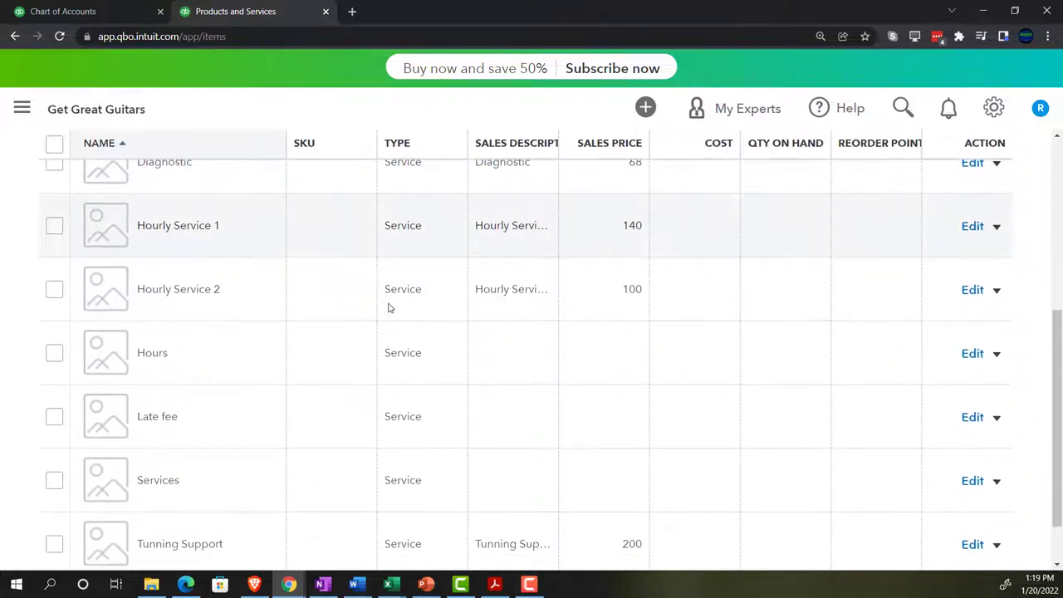
scroll(402, 328, "up", 2)
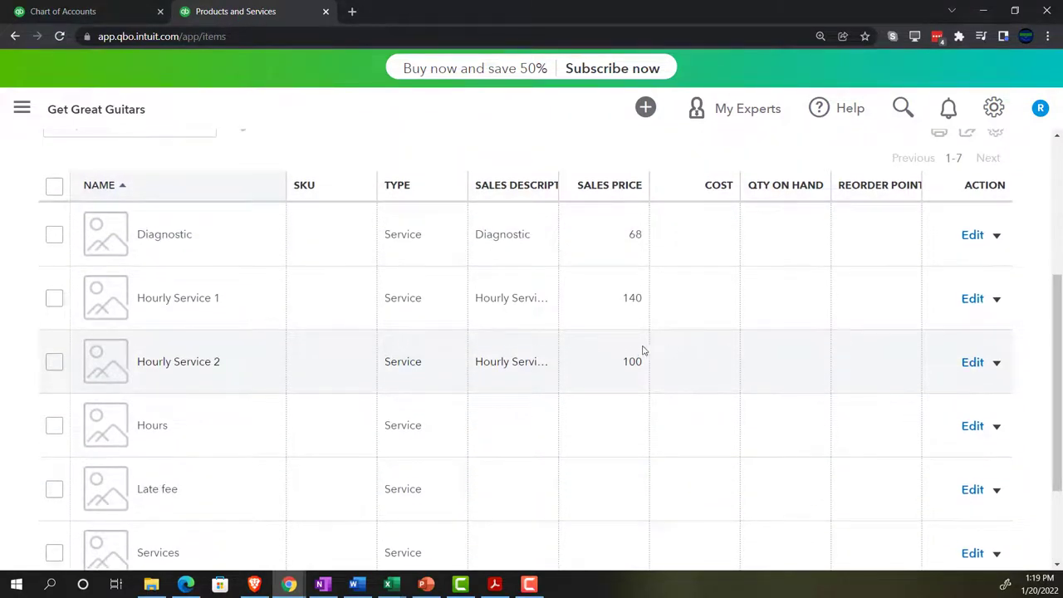
scroll(642, 350, "down", 1)
scroll(642, 350, "up", 3)
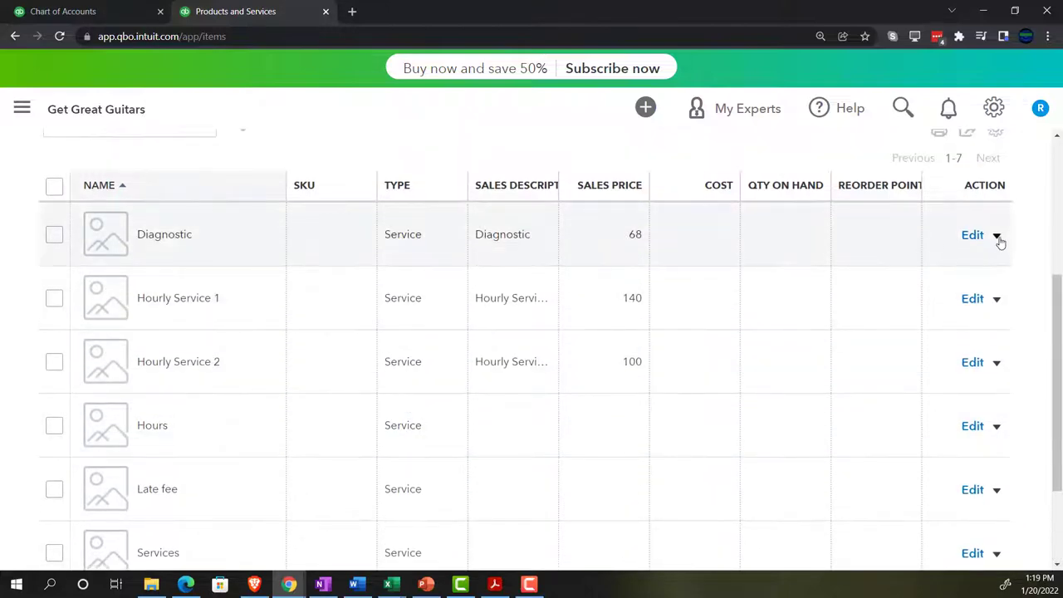
left_click(996, 236)
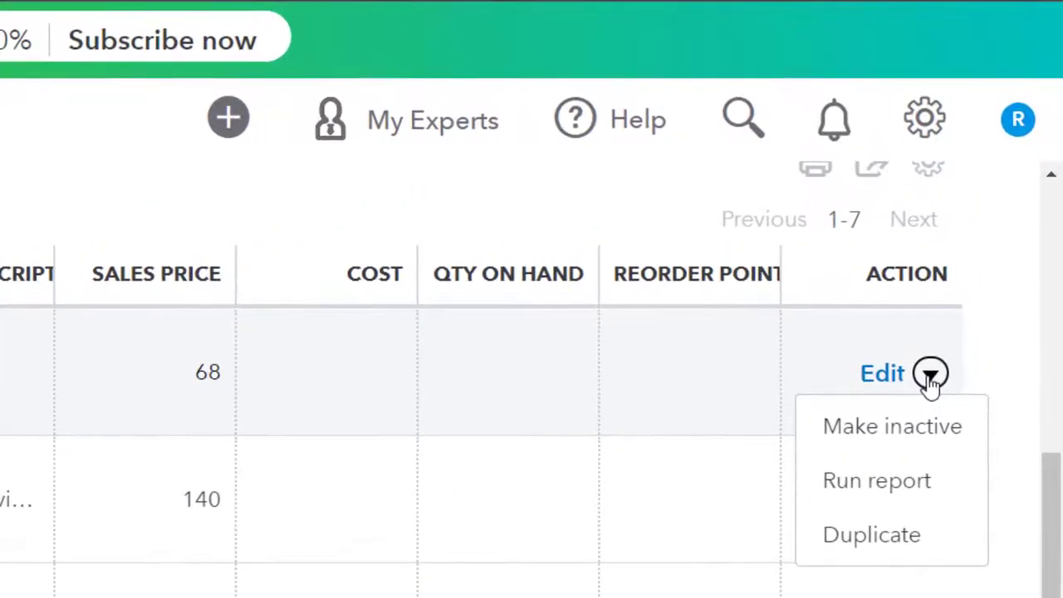
left_click(955, 324)
left_click(918, 322)
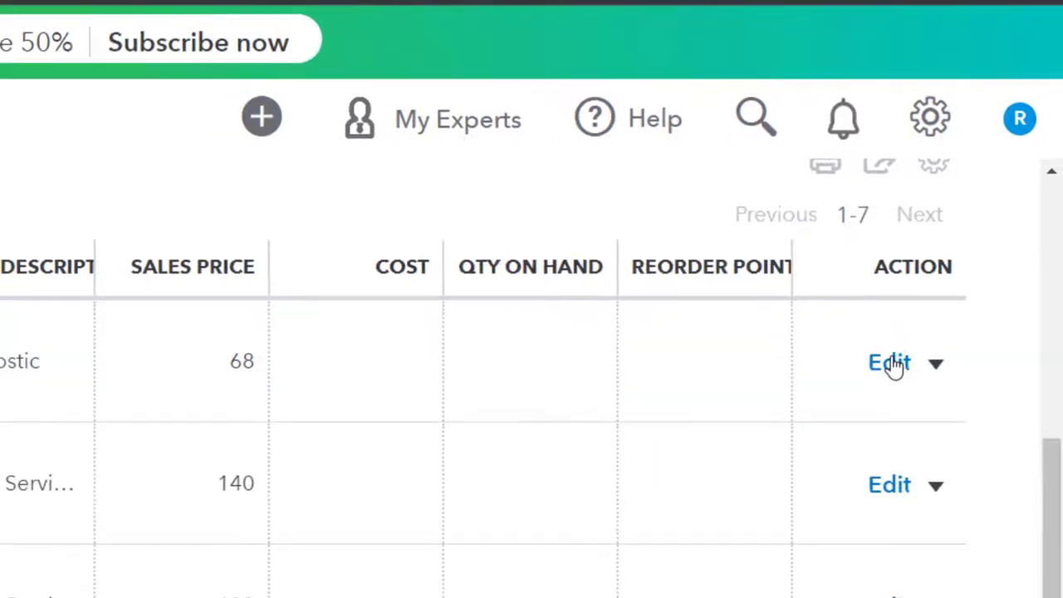
- Open the Diagnostic item for editing, review its description, sales price and income account, and close it without changes
left_click(890, 363)
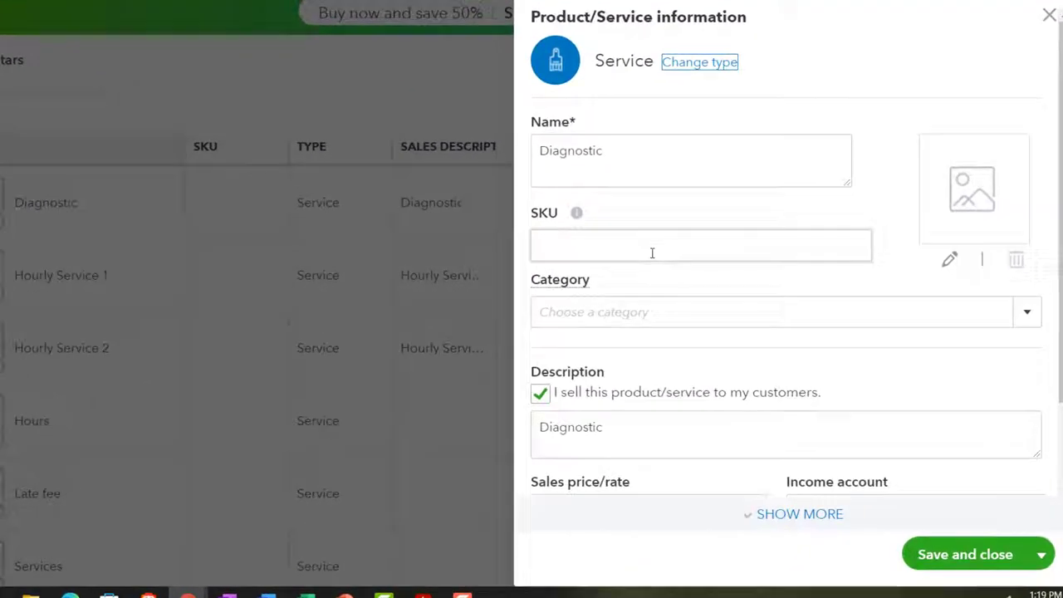
scroll(630, 240, "down", 3)
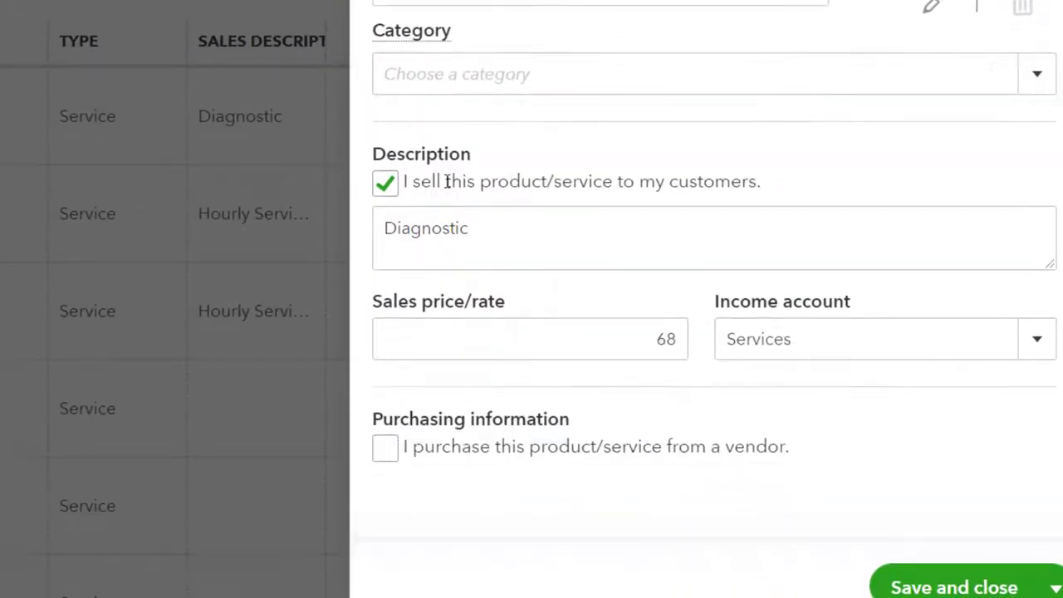
left_click(468, 229)
scroll(675, 416, "up", 5)
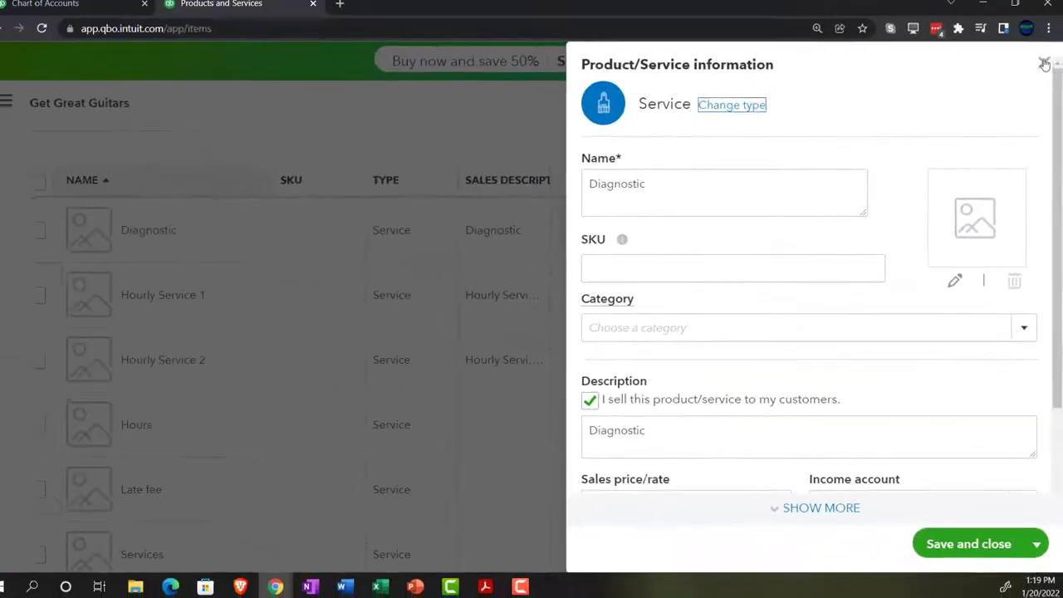
left_click(1044, 64)
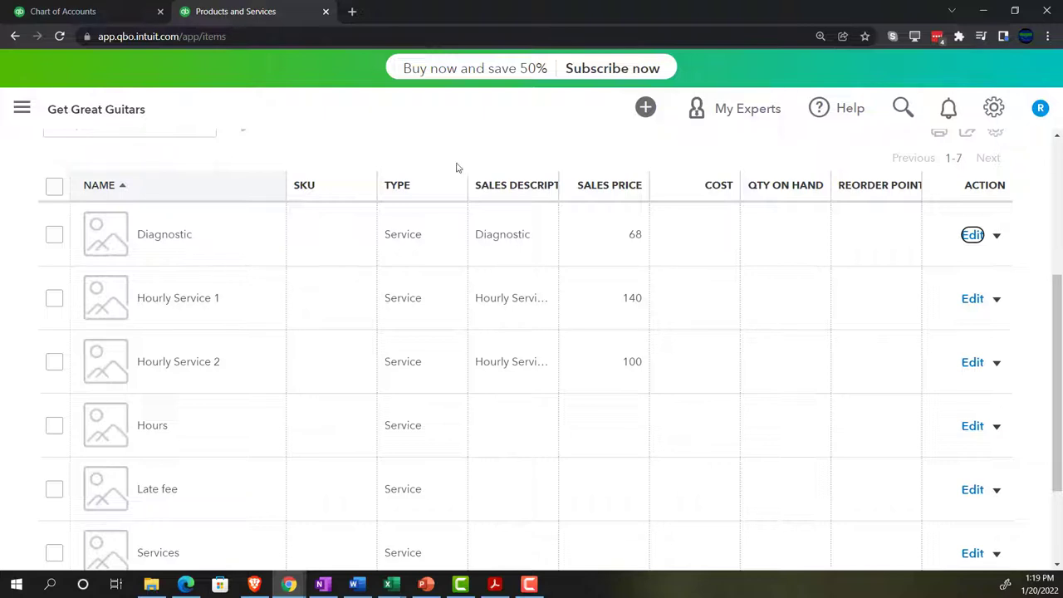
- Start a new invoice and dismiss the guided tip about adding a product or service
left_click(23, 109)
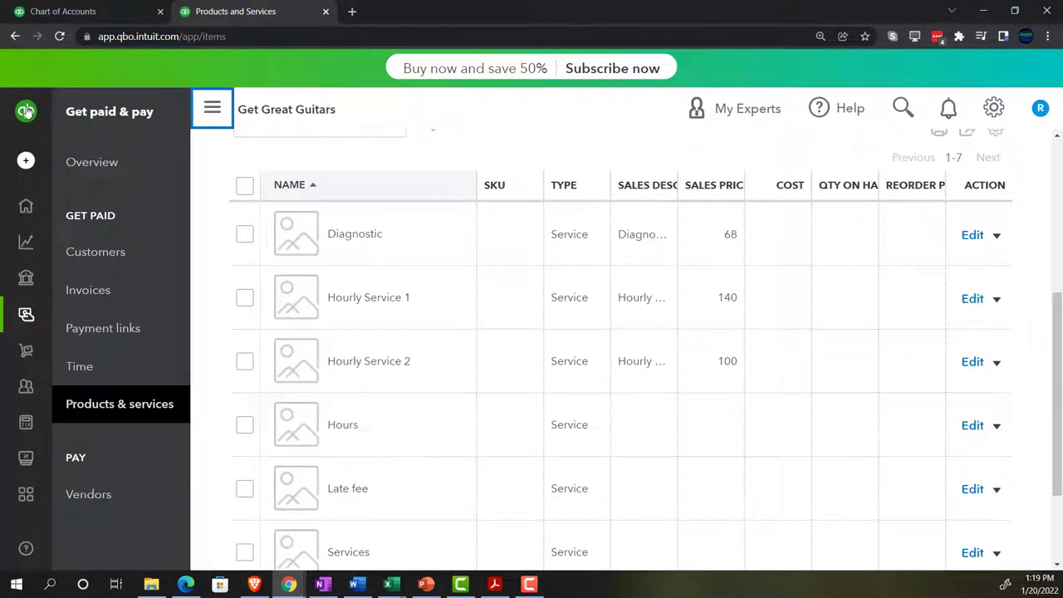
mouse_move(24, 208)
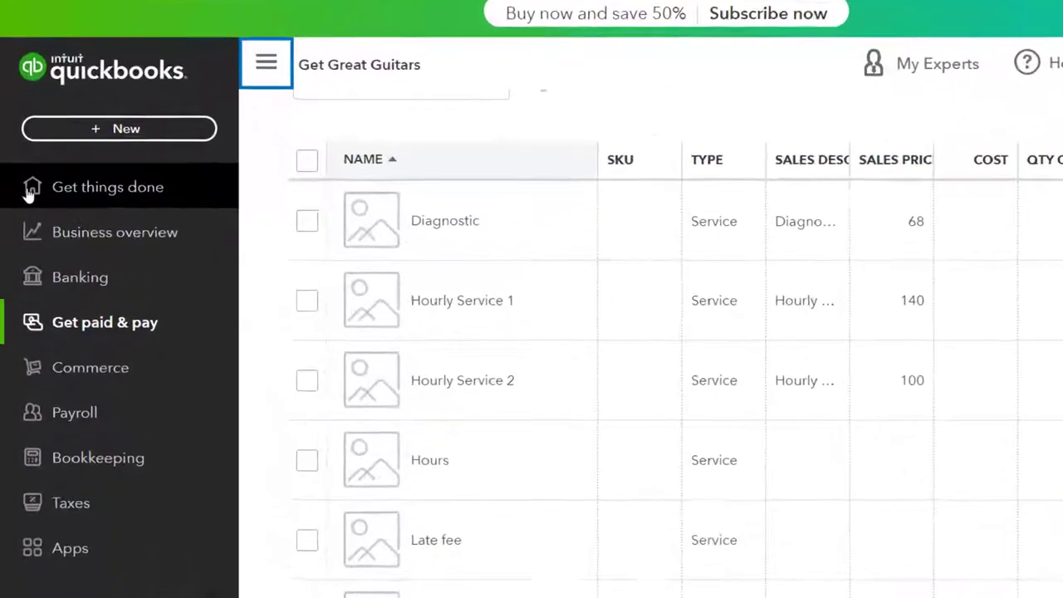
left_click(65, 132)
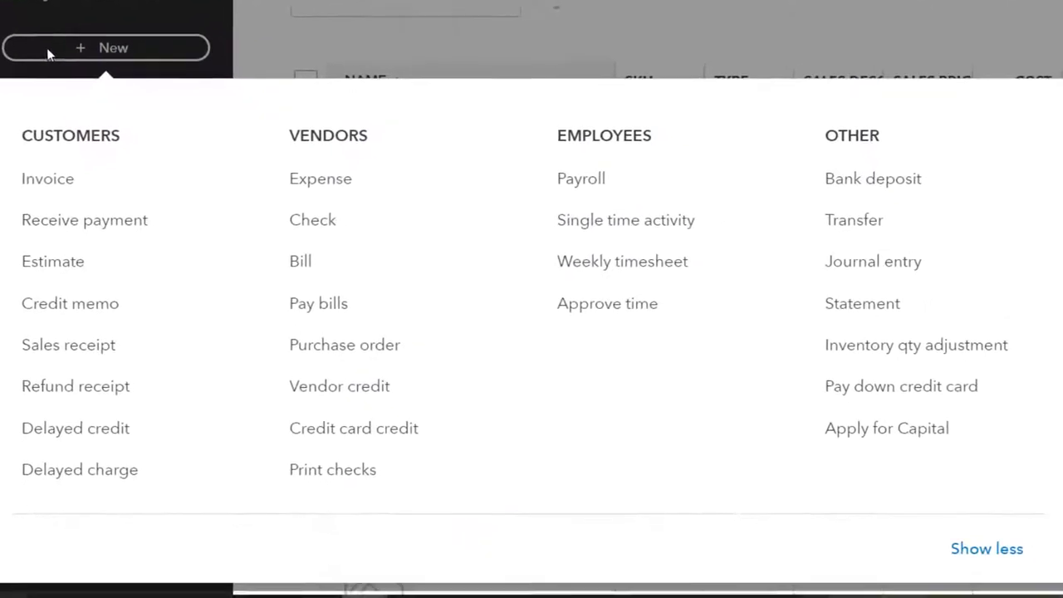
left_click(25, 186)
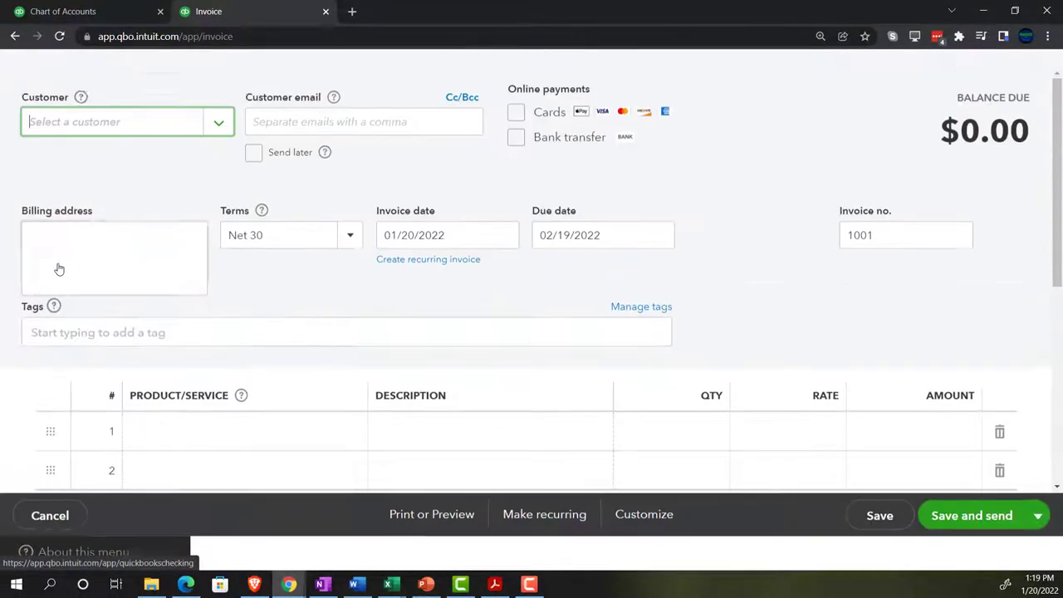
scroll(59, 268, "down", 2)
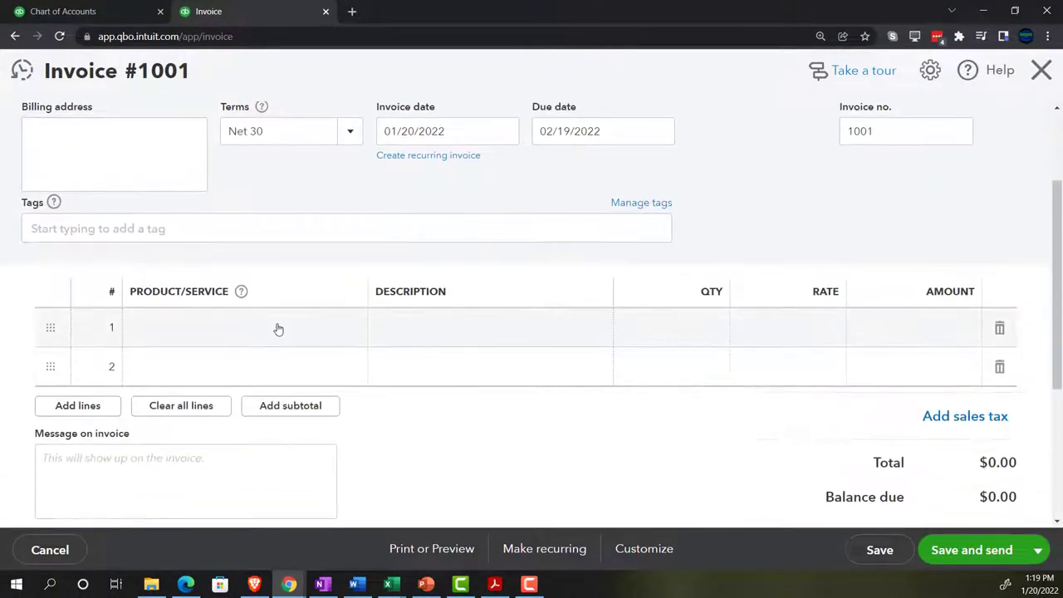
left_click(278, 327)
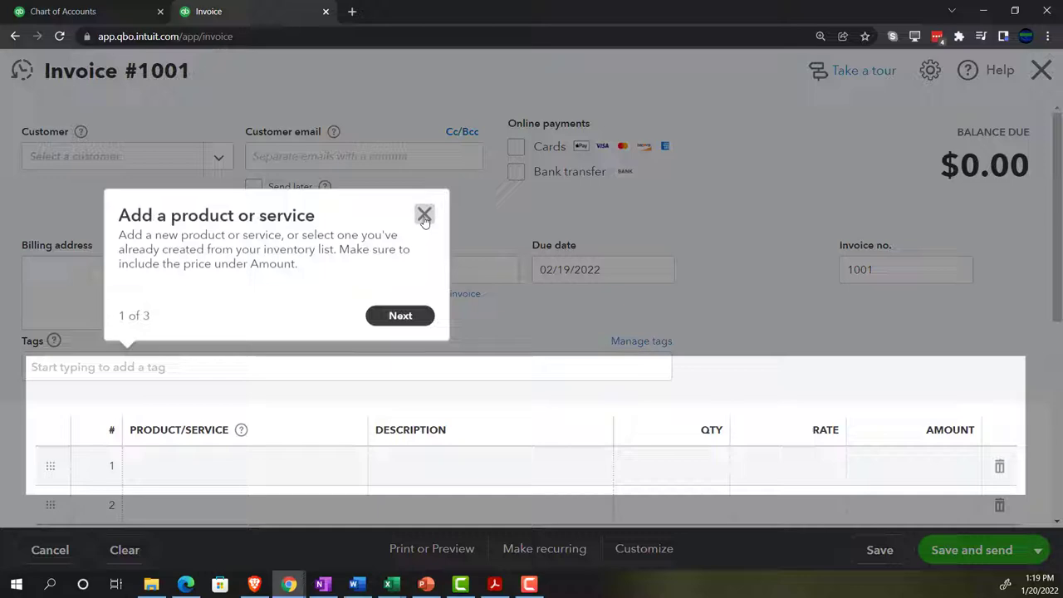
left_click(423, 215)
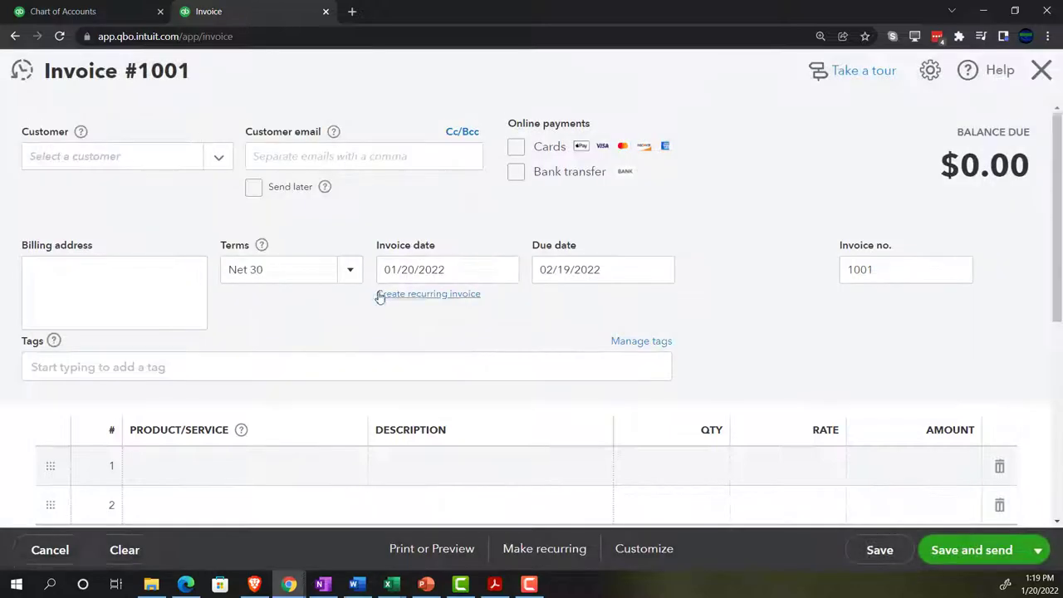
- Add the Diagnostic item to the first invoice line and move through its description, quantity and rate to check them
scroll(327, 373, "down", 1)
left_click(347, 404)
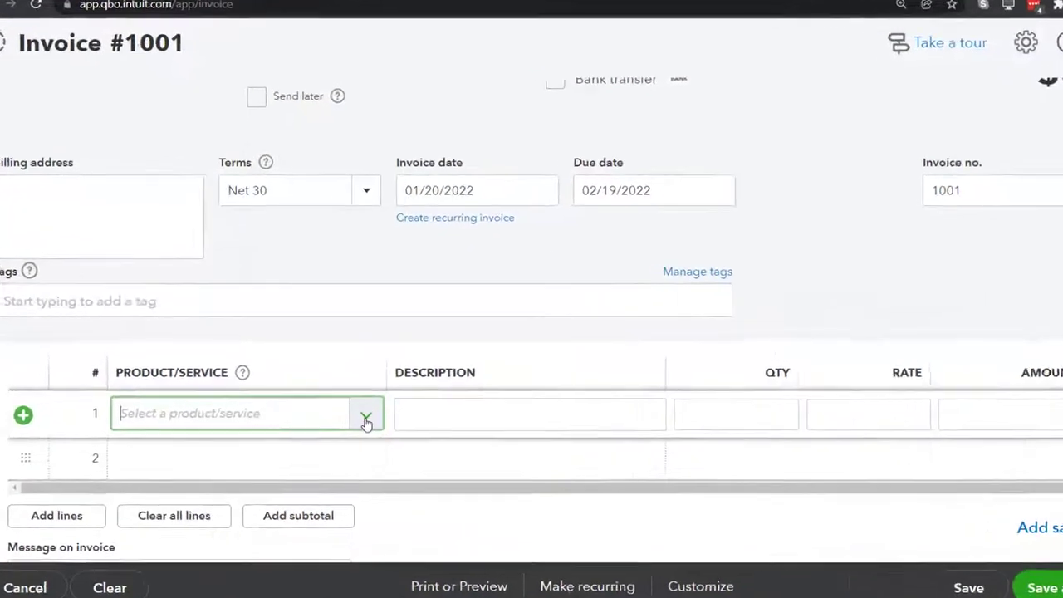
left_click(365, 419)
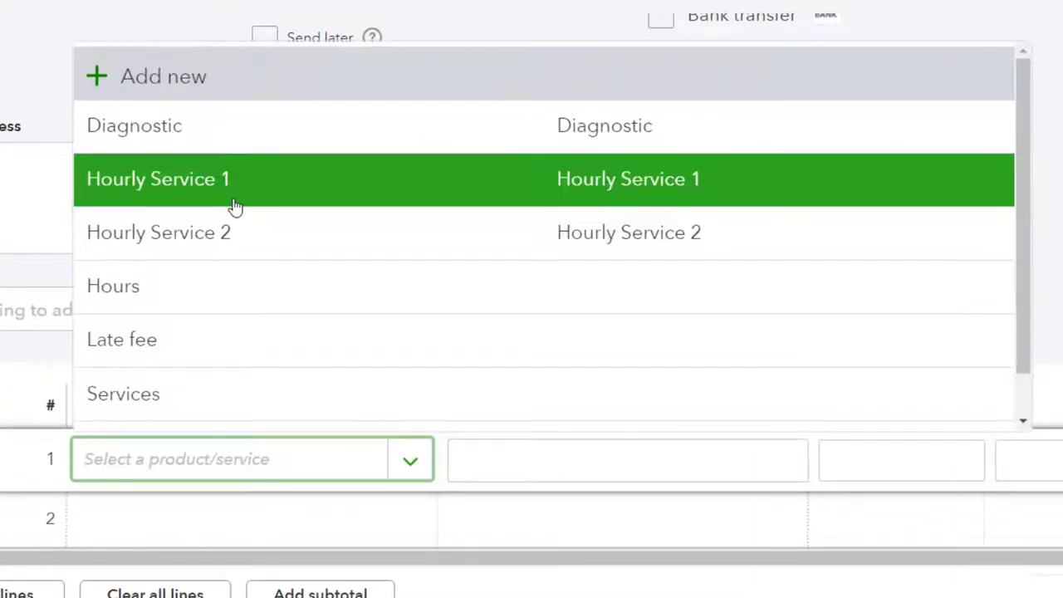
left_click(220, 143)
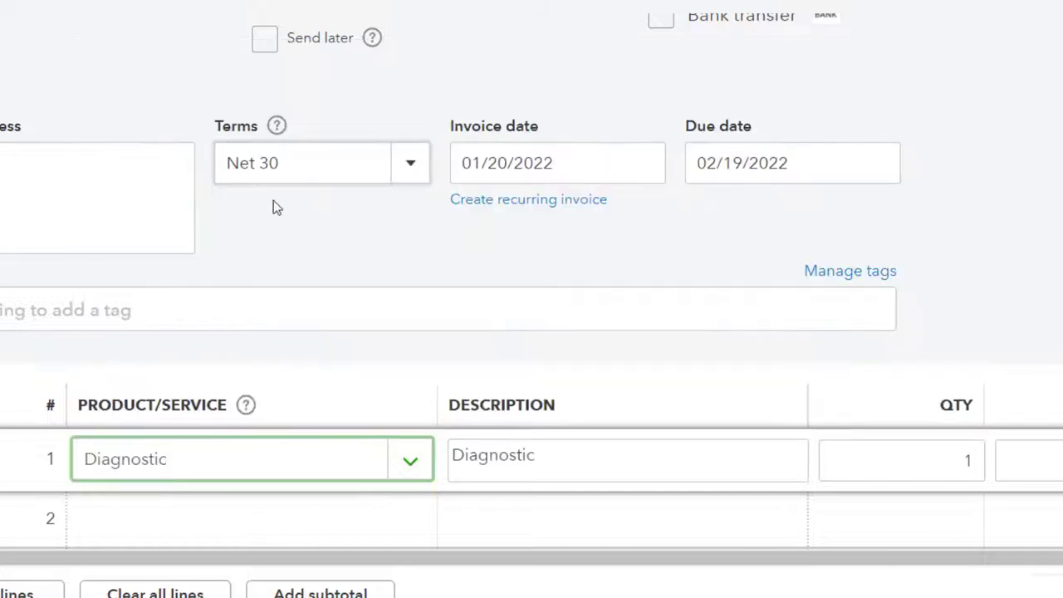
key("Tab")
key("Tab")
key("Tab")
key("Tab")
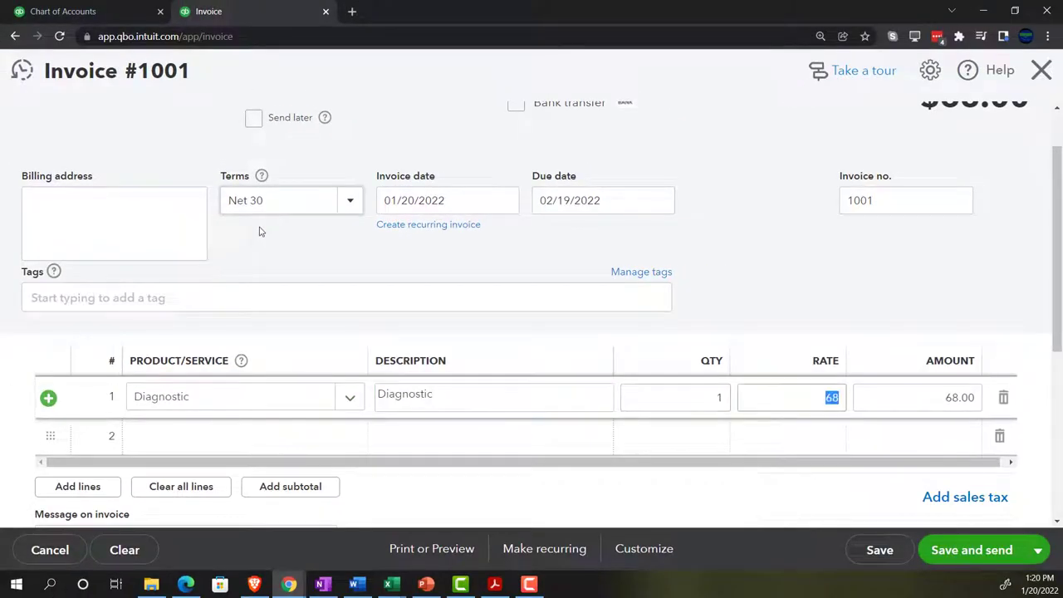
left_click(259, 231)
scroll(356, 287, "down", 1)
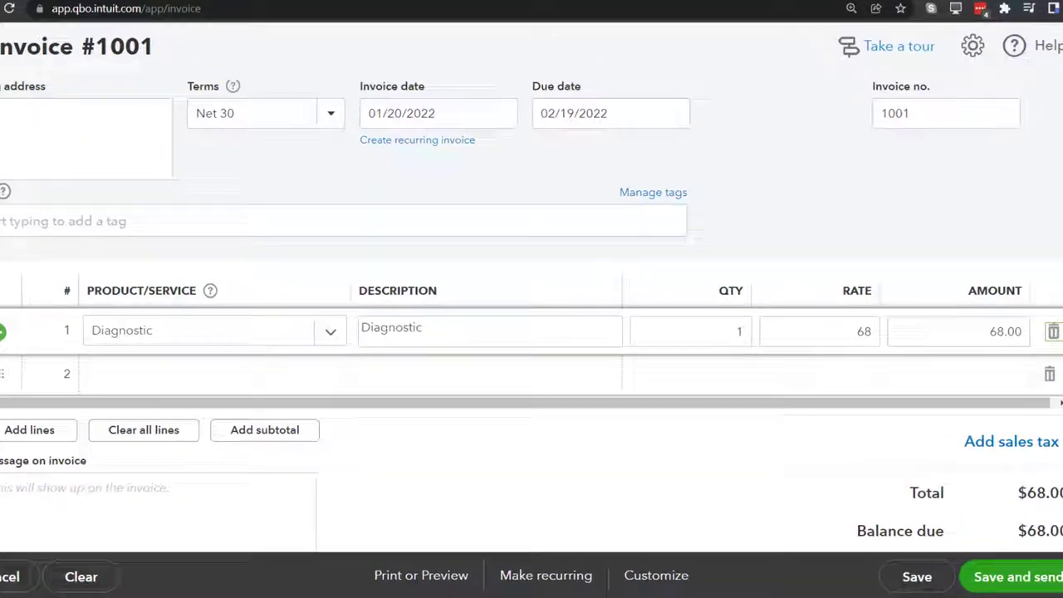
- Leave the invoice without saving it and open the Get things done workspace
left_click(1039, 80)
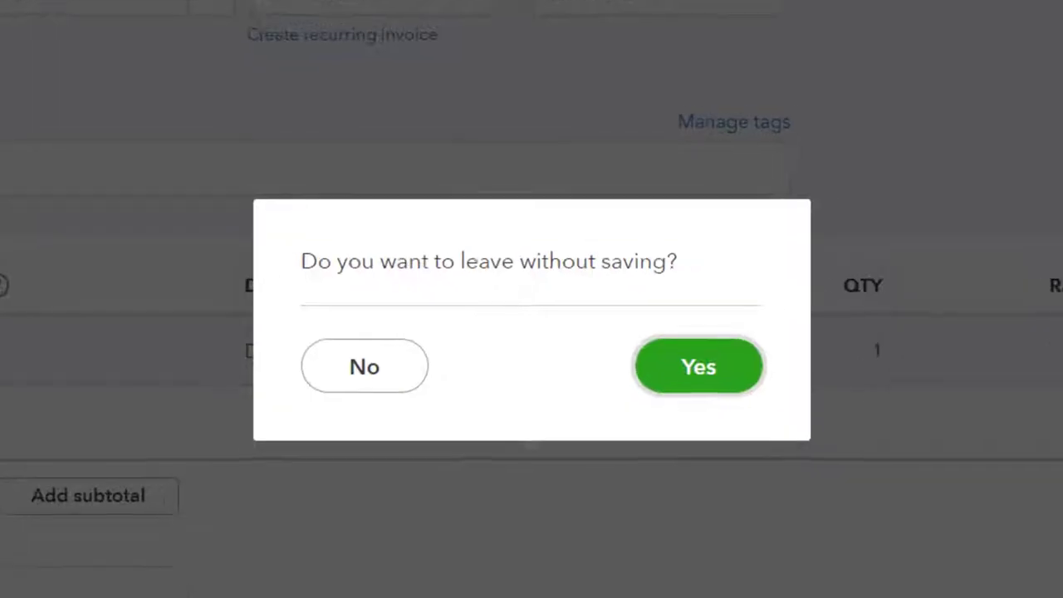
left_click(731, 391)
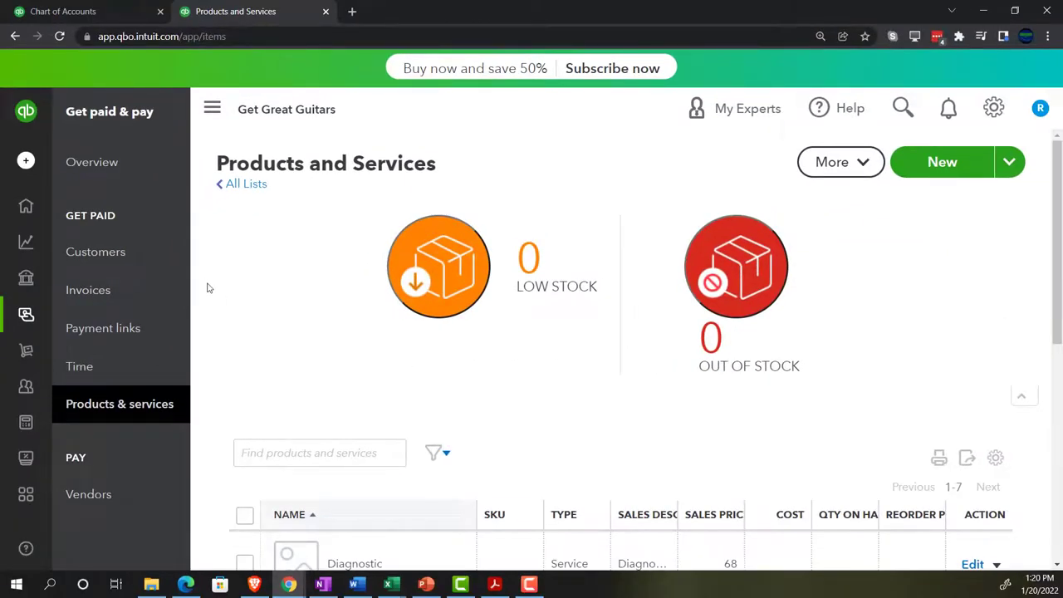
mouse_move(30, 204)
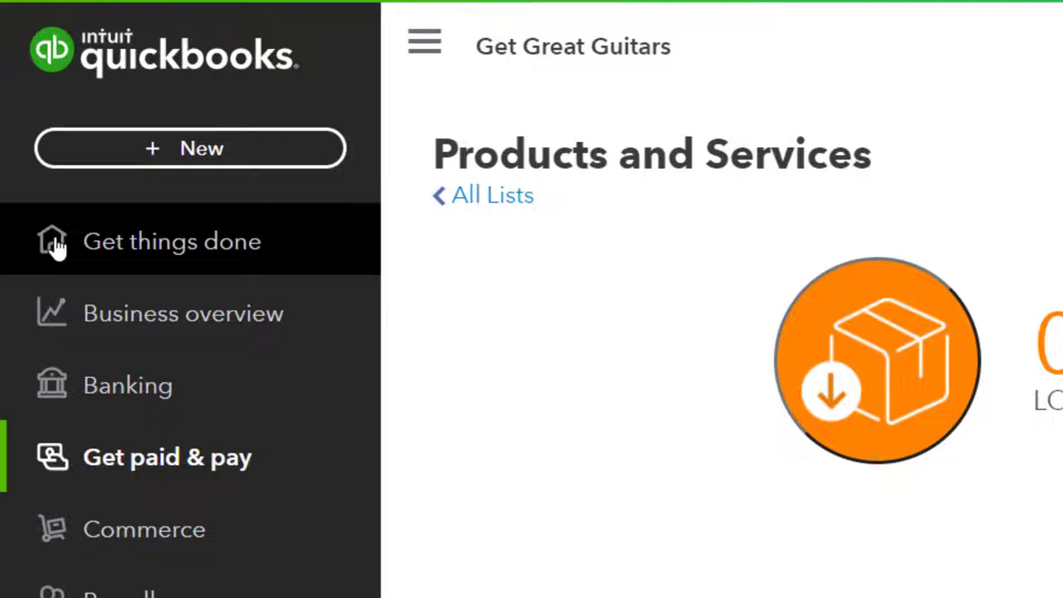
left_click(54, 246)
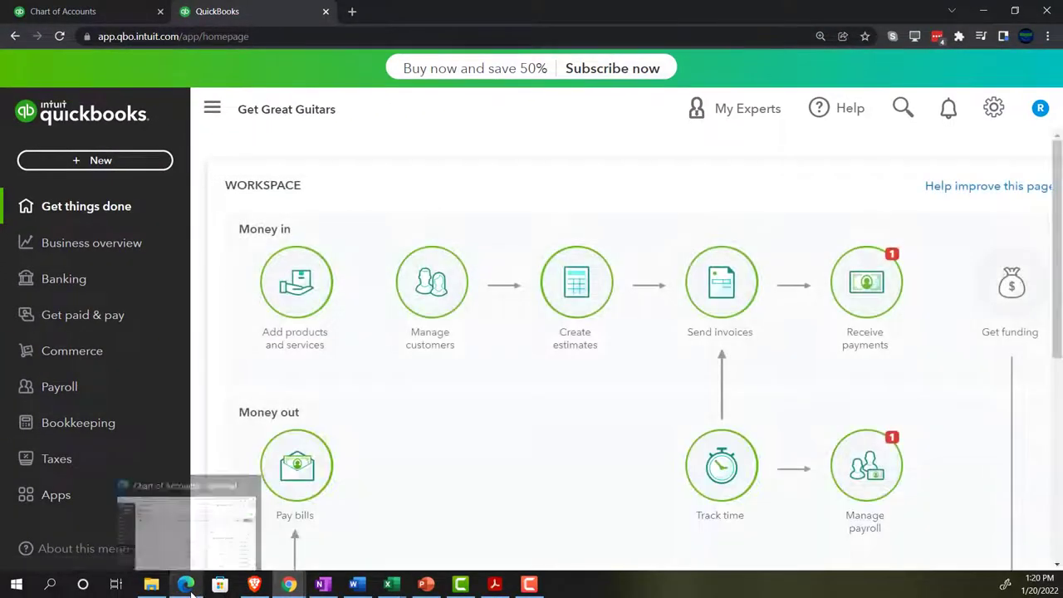
- Switch to the Sample Company in Edge, view its products and services list, and return to Get Great Guitars in Chrome
left_click(187, 584)
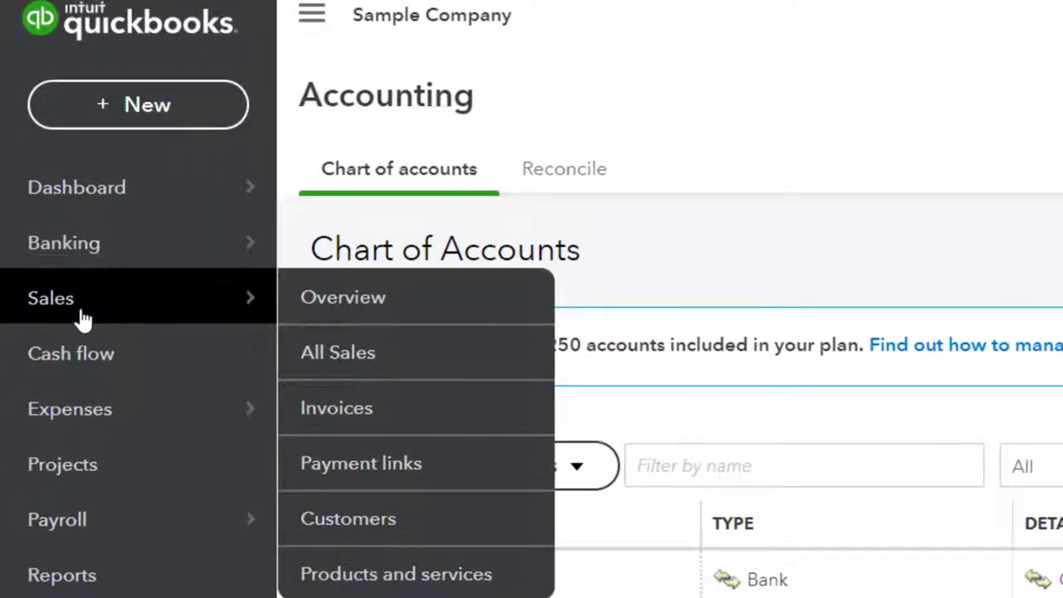
left_click(39, 214)
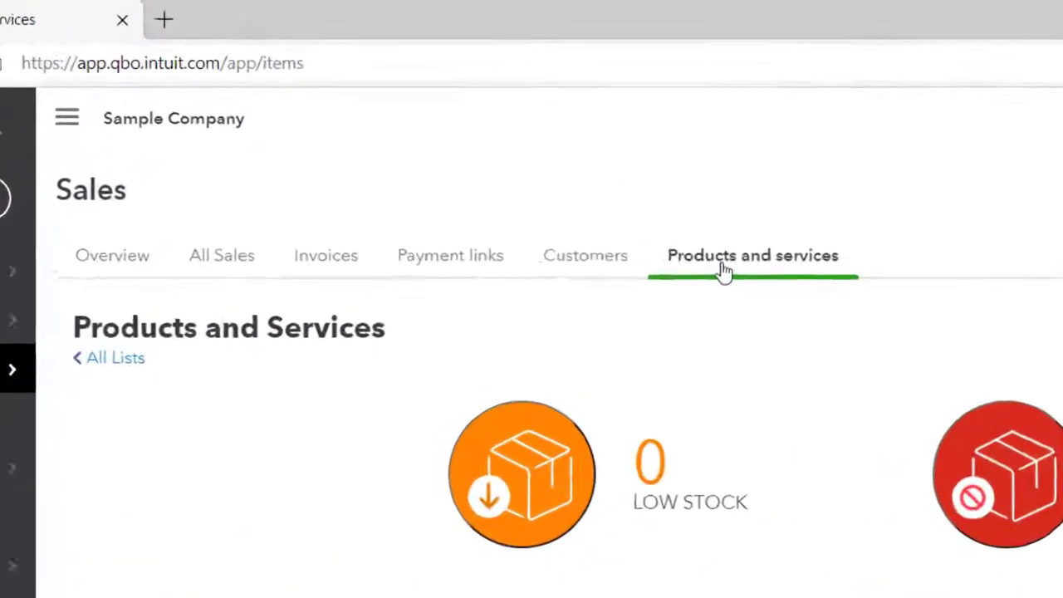
left_click(71, 113)
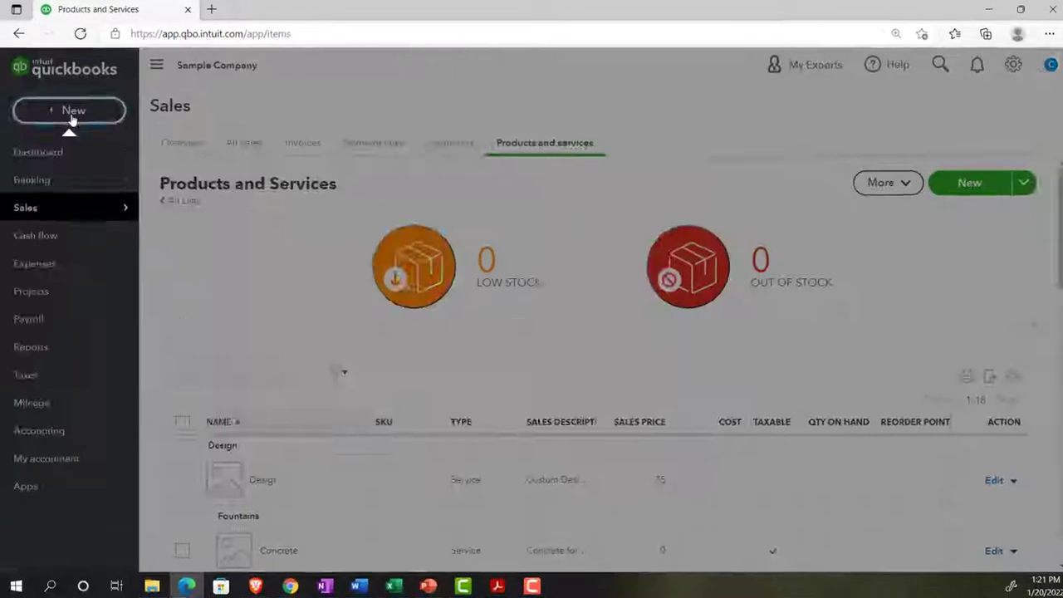
left_click(72, 111)
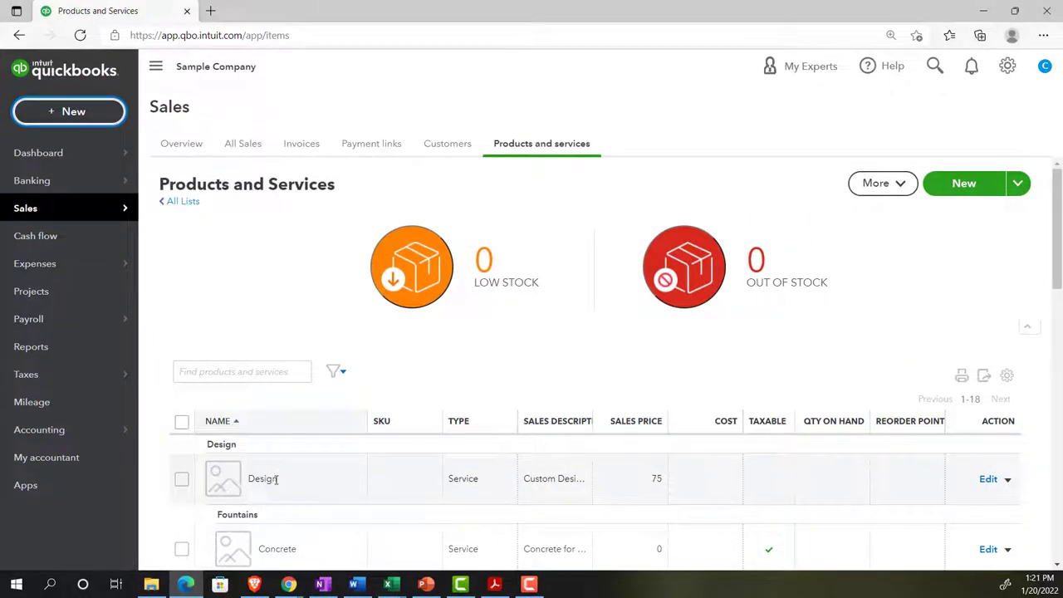
left_click(288, 584)
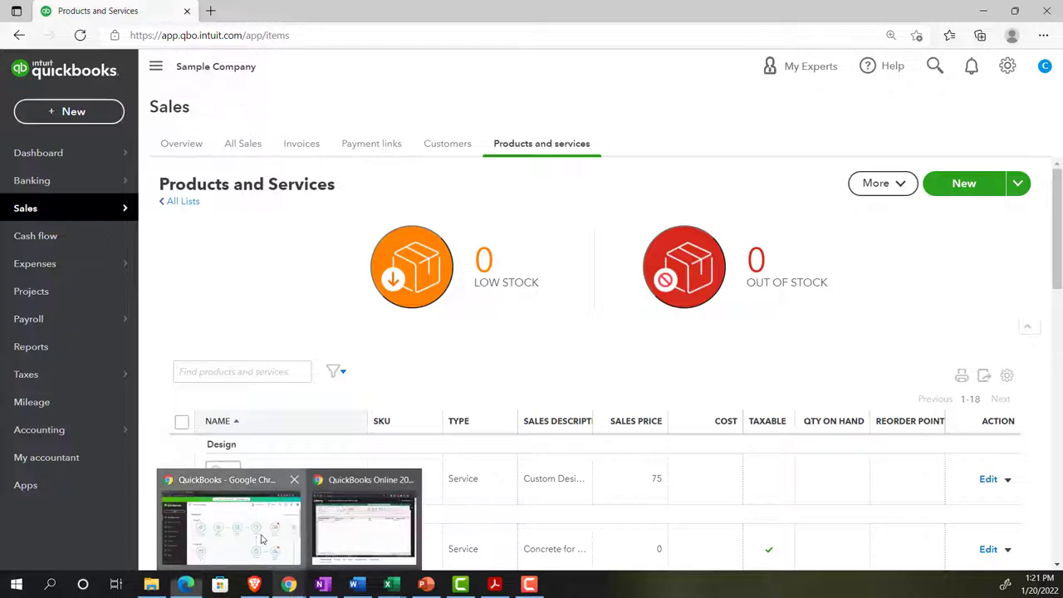
left_click(262, 540)
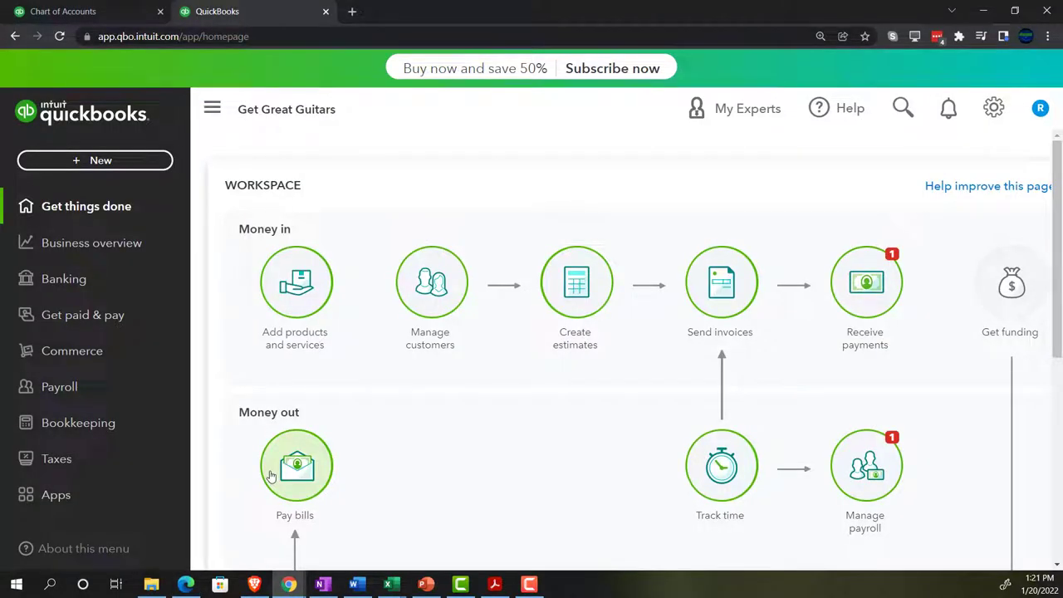